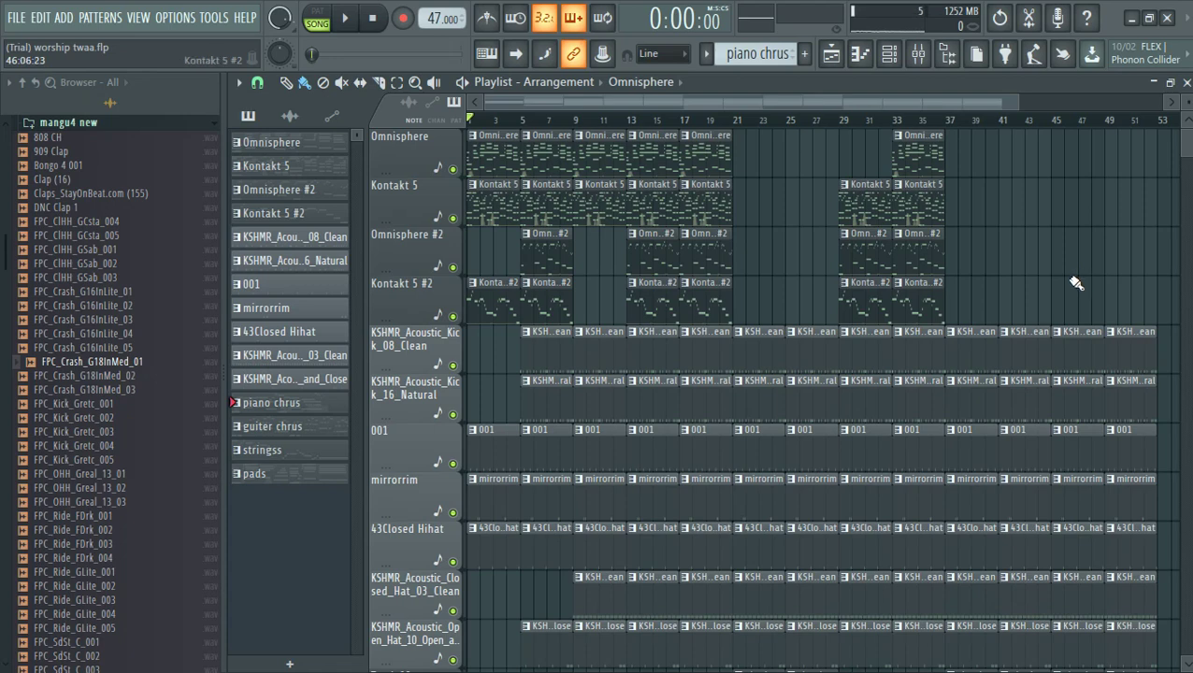
Look over the playlist arrangement from the Omnisphere track down to the chorus patterns, and inspect the mixer.
scroll(1076, 285, "down", 7)
scroll(905, 381, "up", 7)
left_click_drag(1020, 103, 870, 120)
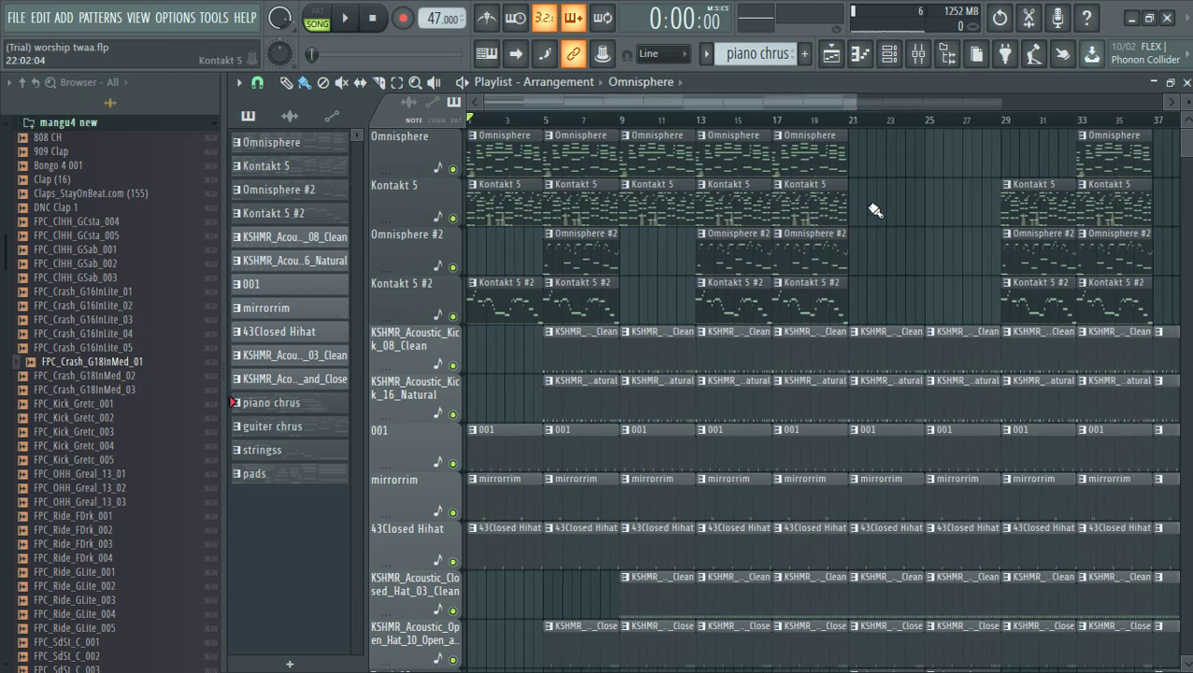
scroll(638, 500, "down", 6)
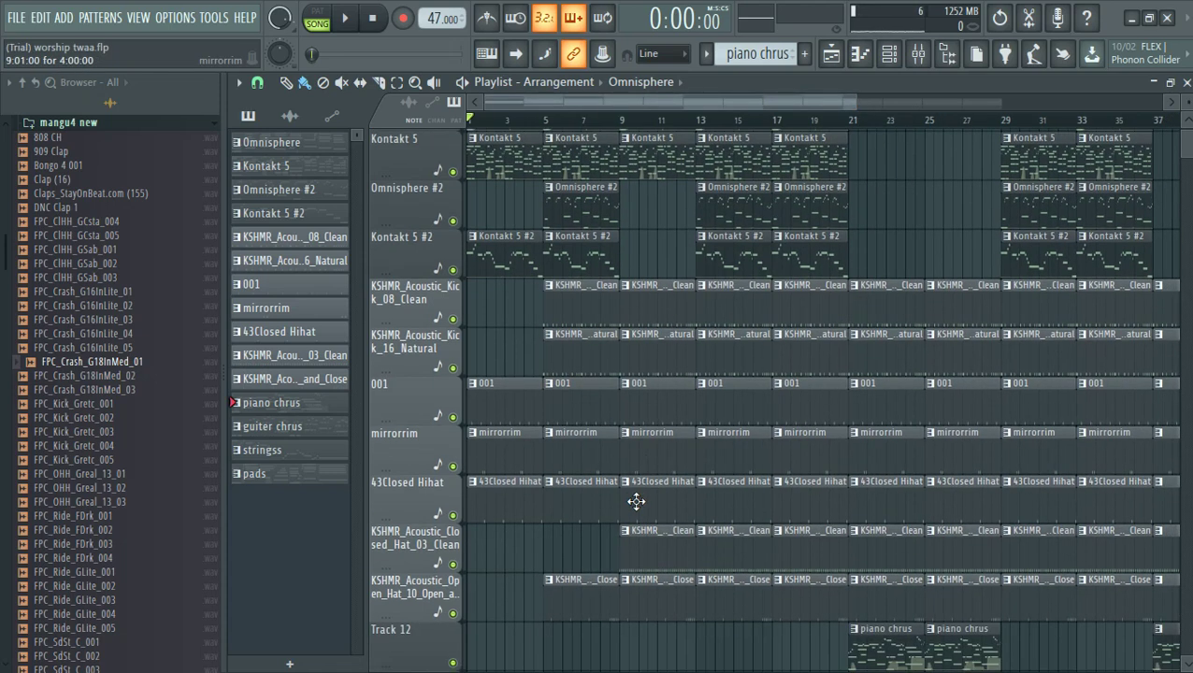
scroll(633, 507, "up", 4)
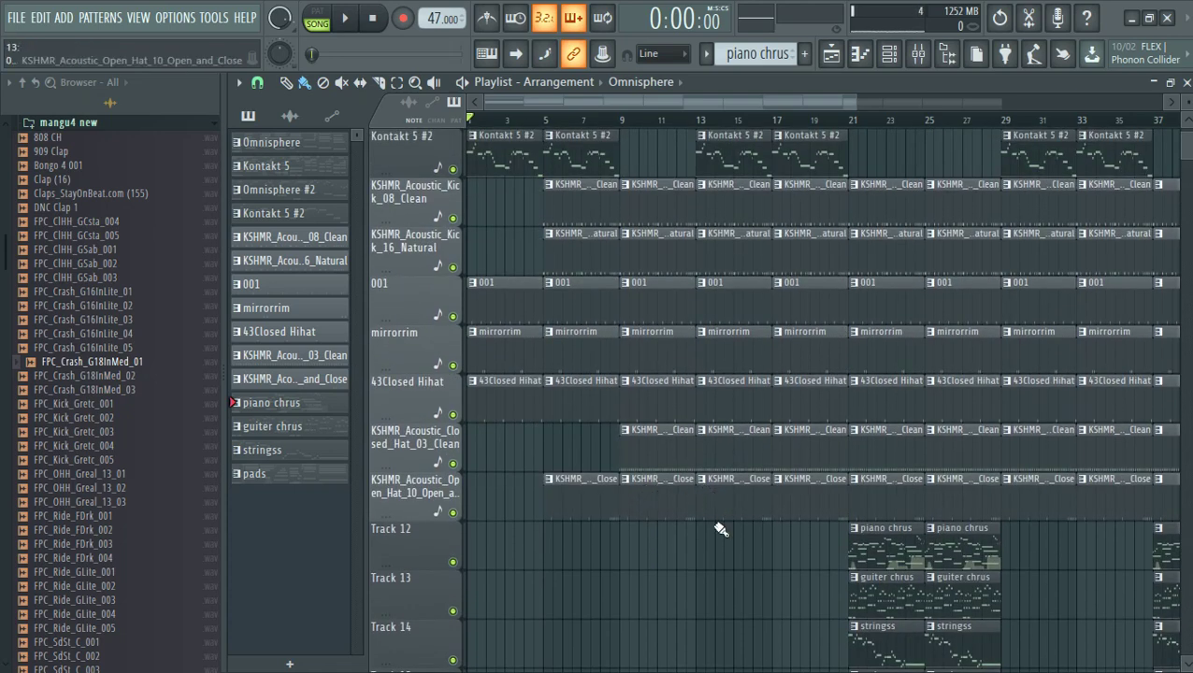
scroll(721, 529, "up", 3)
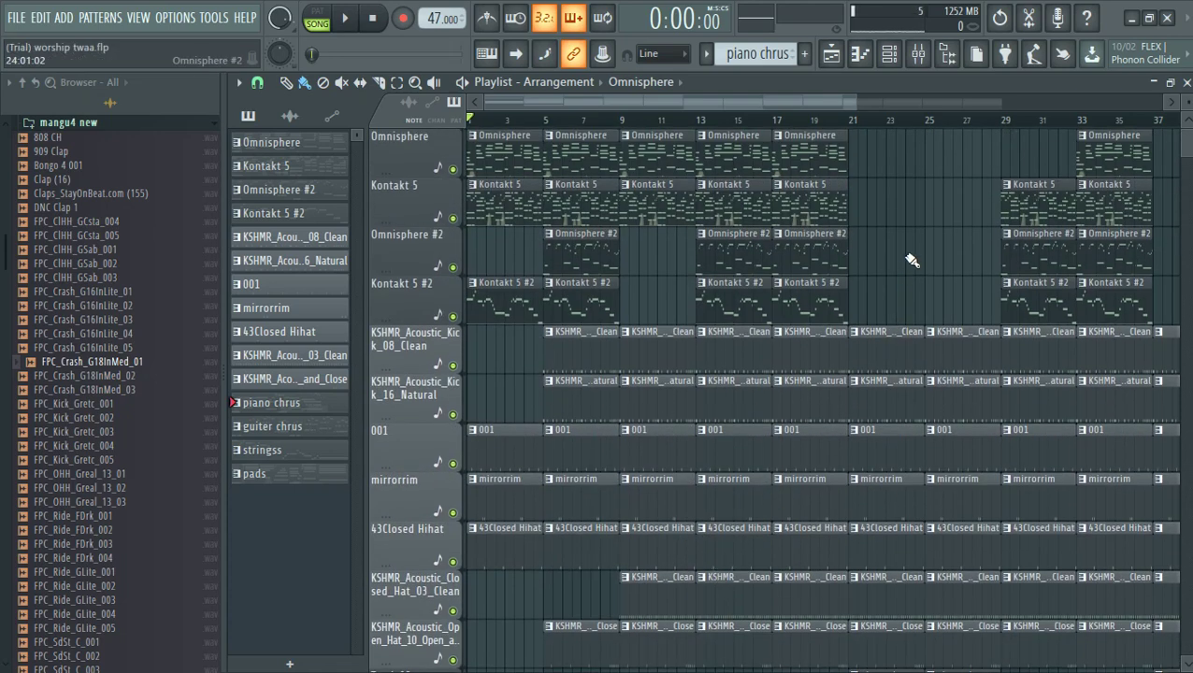
scroll(889, 285, "down", 2)
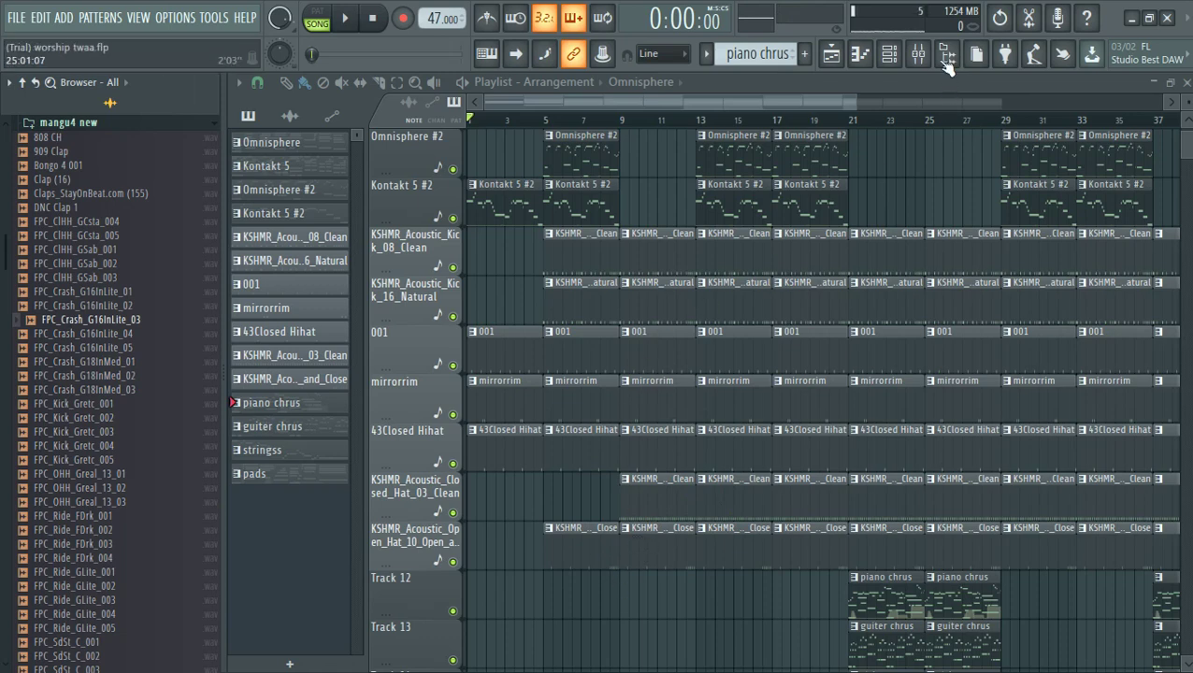
left_click(918, 54)
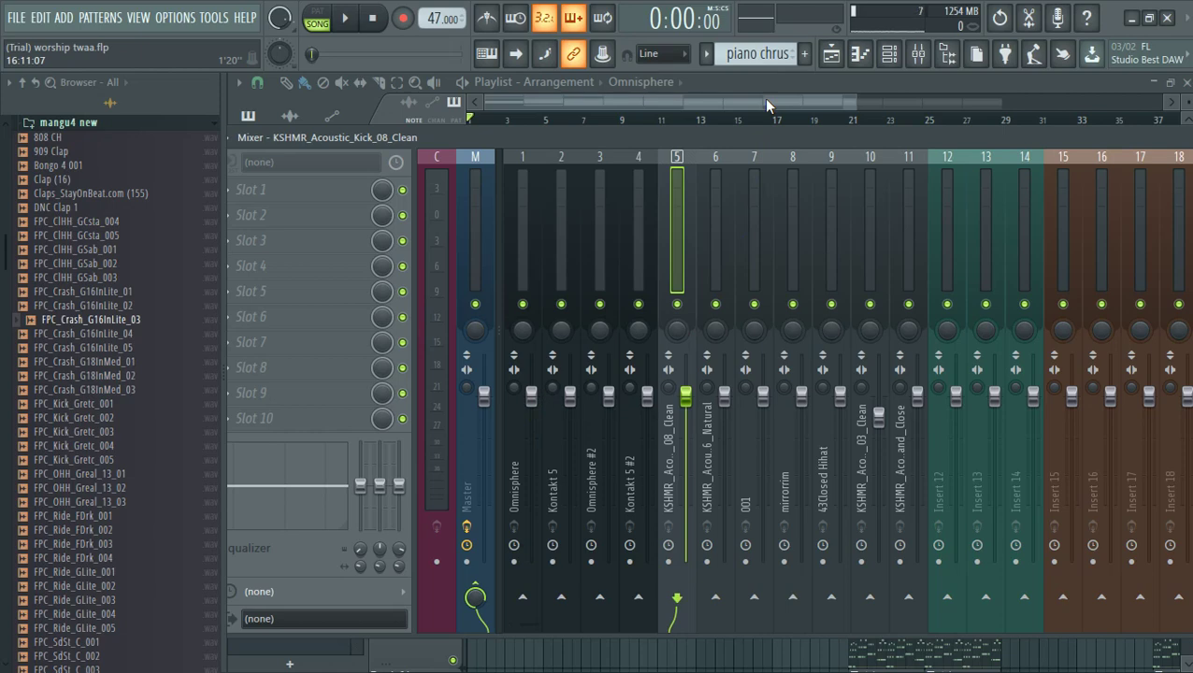
left_click_drag(858, 101, 748, 98)
scroll(762, 617, "up", 3)
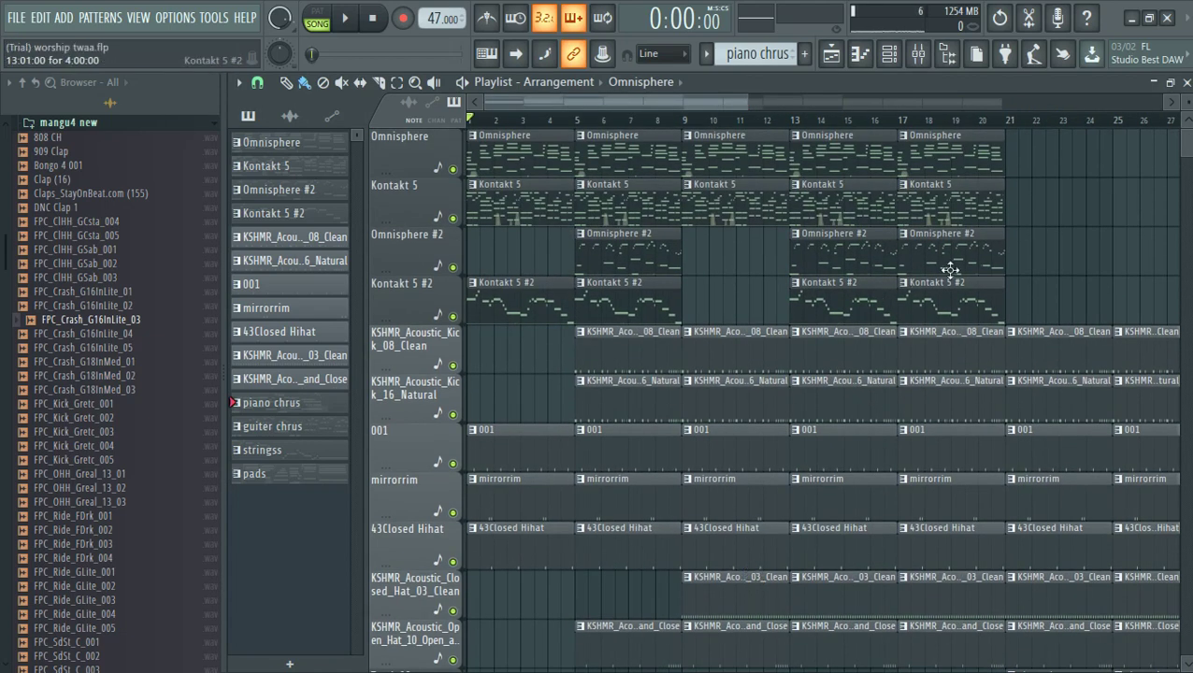
Select the Omnisphere pattern, solo its playlist track and show the pattern's channels in the Channel rack.
left_click(540, 157)
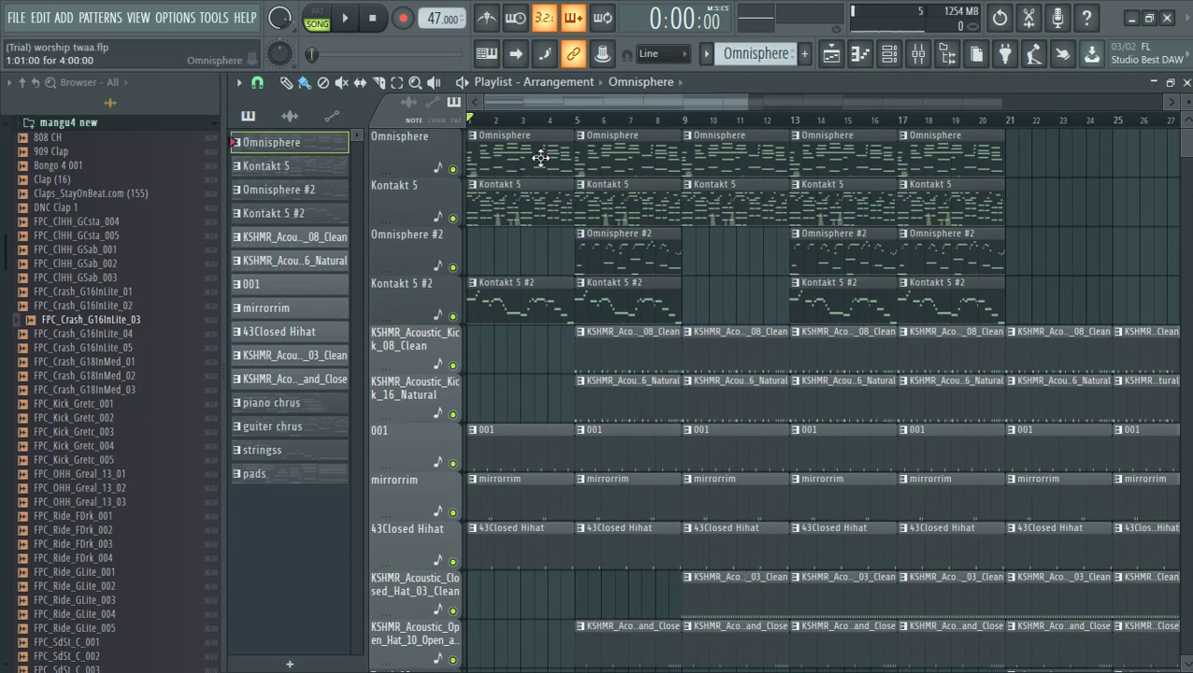
right_click(452, 170)
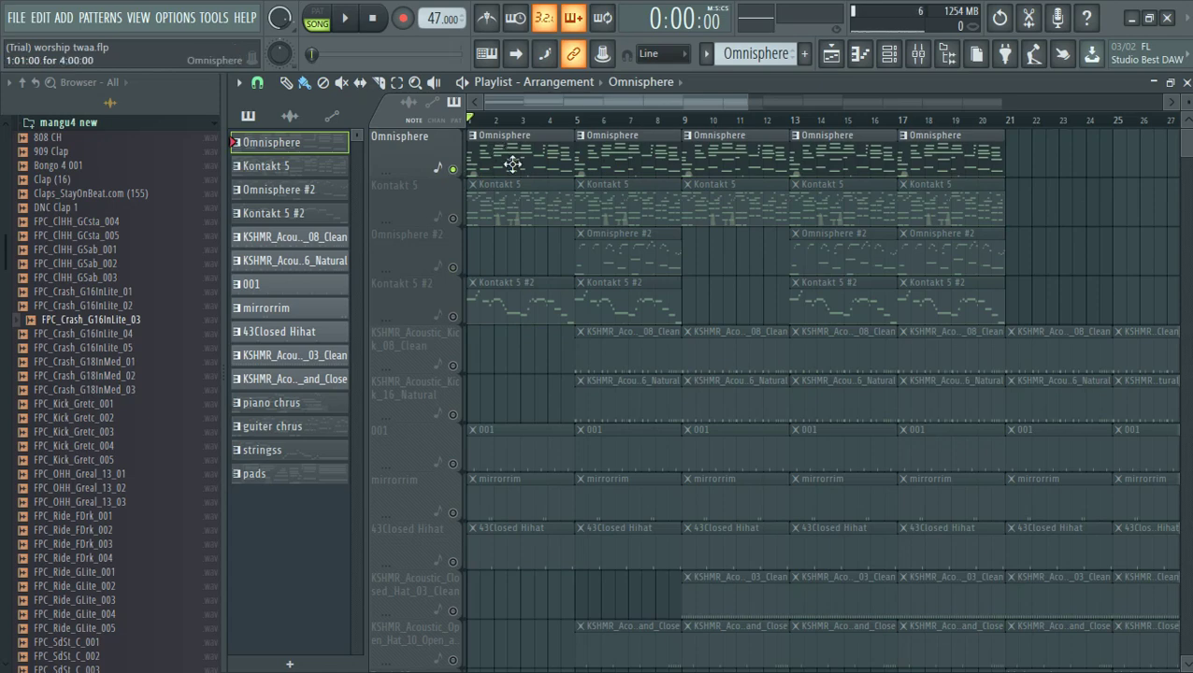
left_click(887, 55)
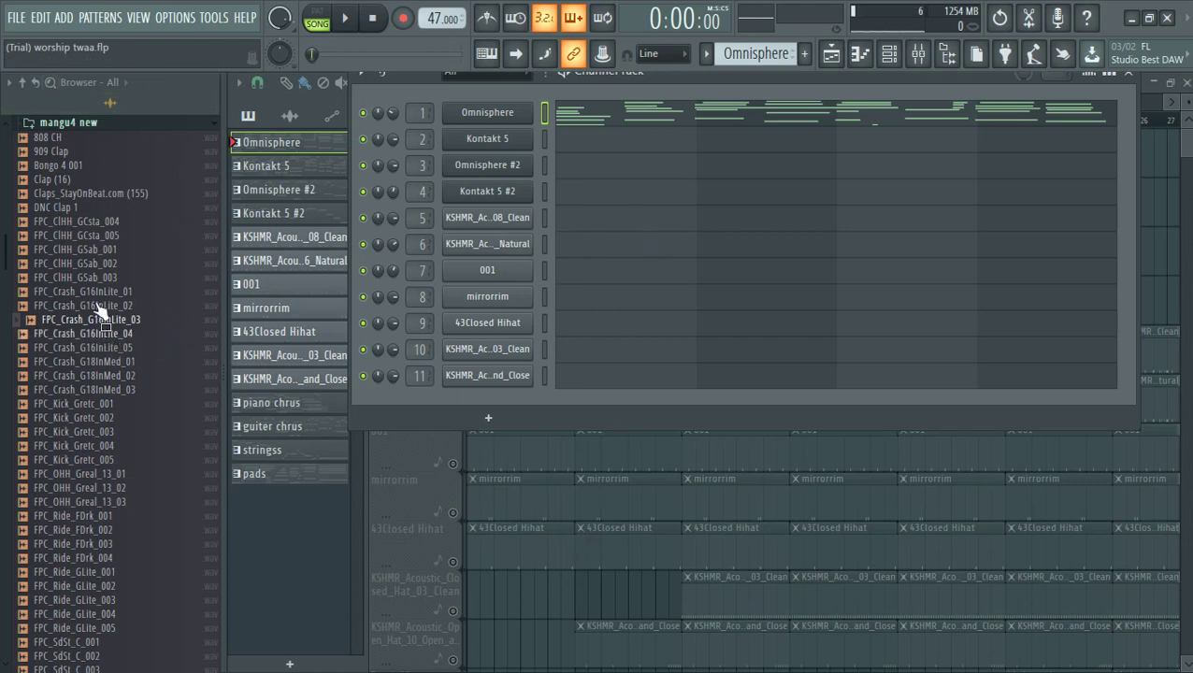
Play the soloed Omnisphere pattern in the piano roll, view its upper and lower notes, and close the roll.
left_click(714, 123)
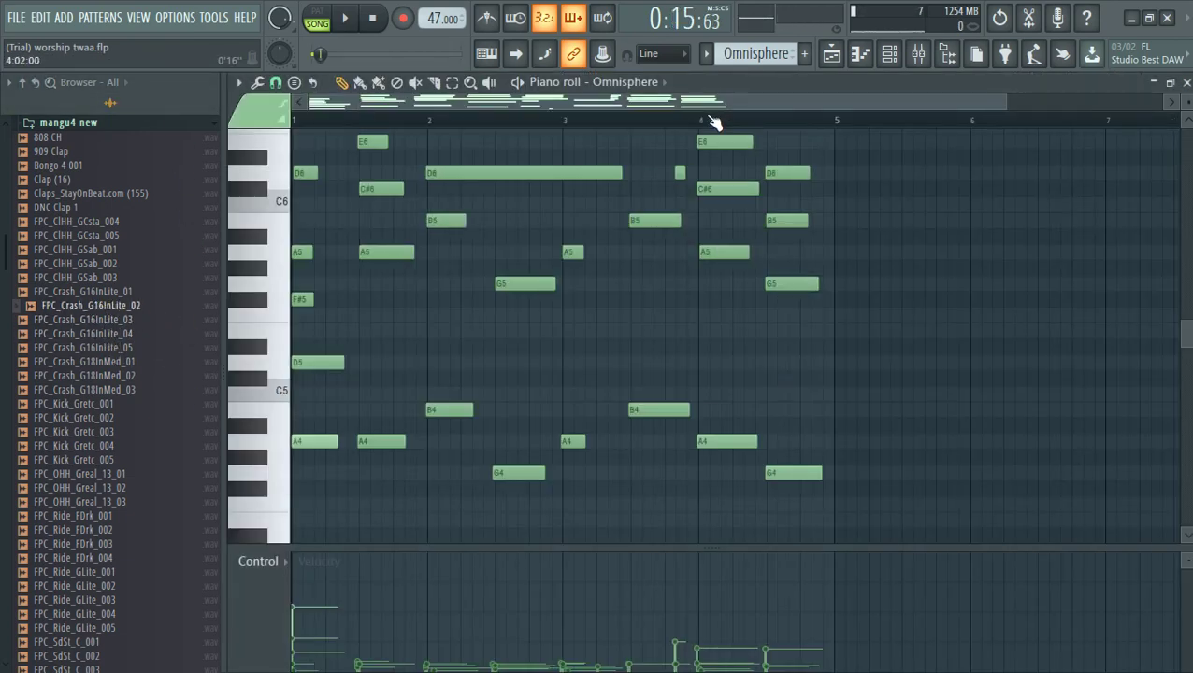
left_click_drag(1004, 102, 858, 128)
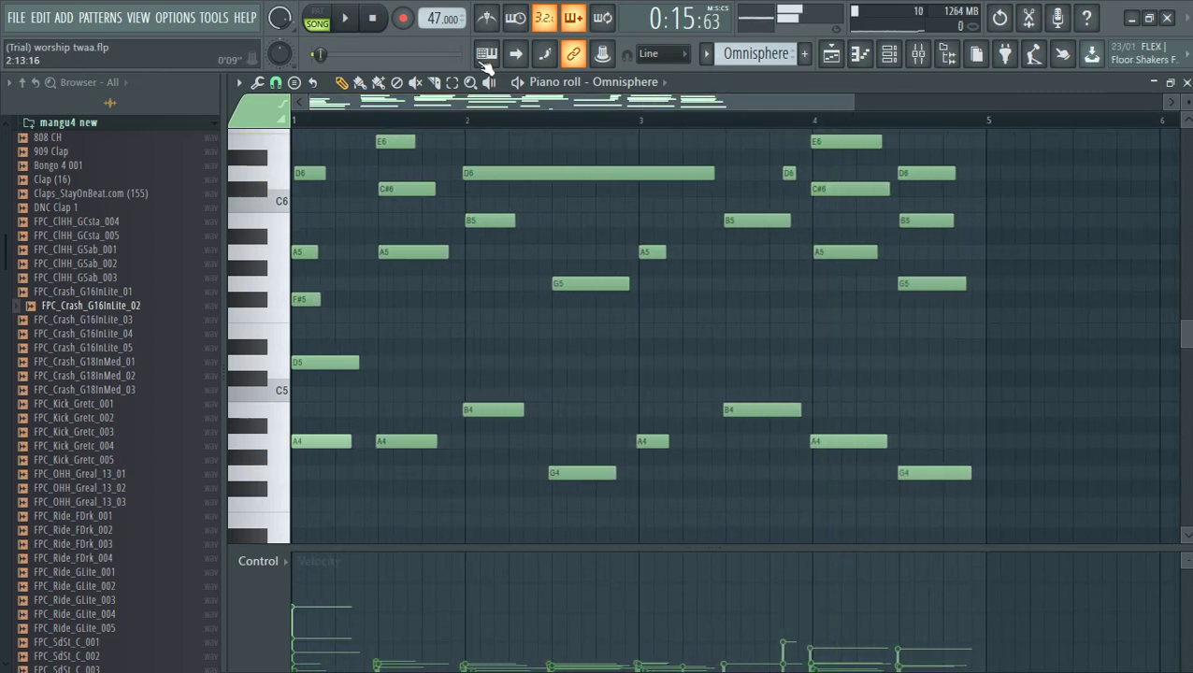
left_click(389, 21)
key("space")
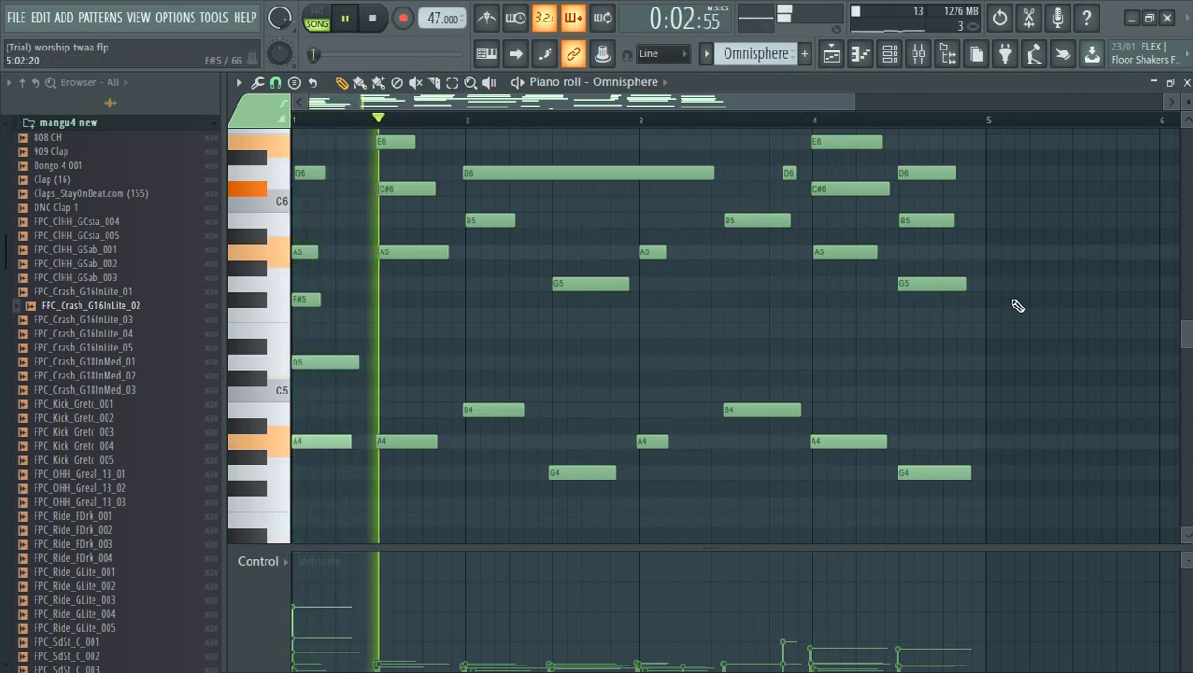
scroll(1033, 327, "up", 3)
scroll(1033, 328, "up", 2)
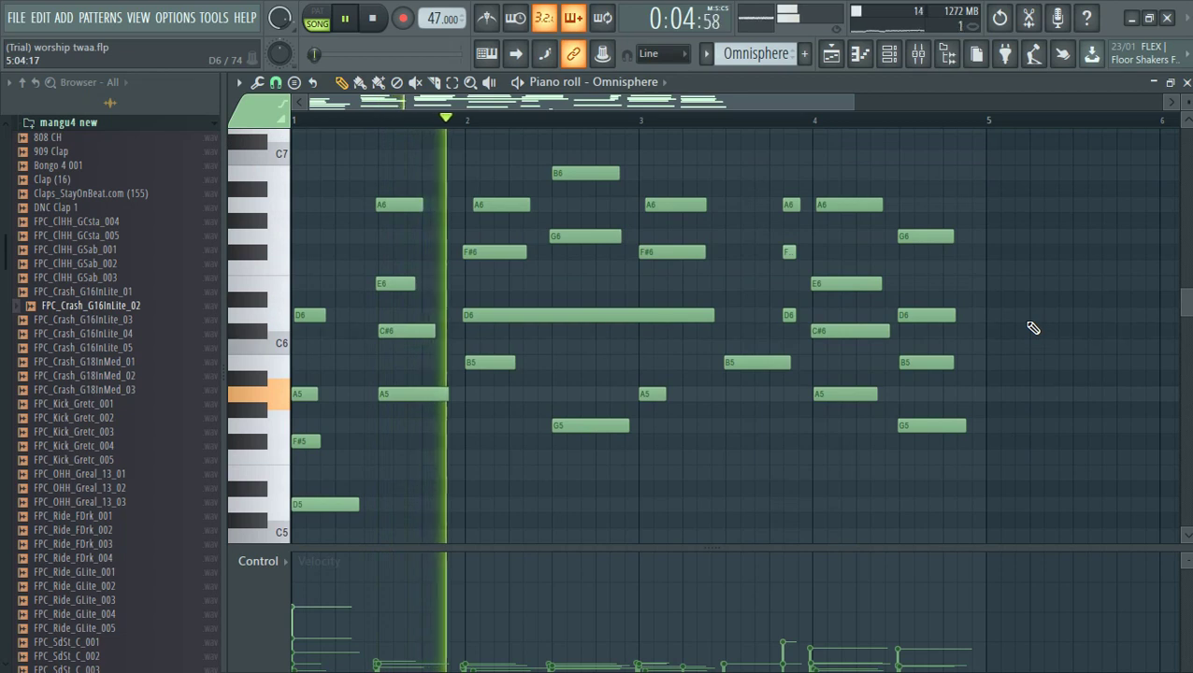
scroll(1034, 327, "down", 2)
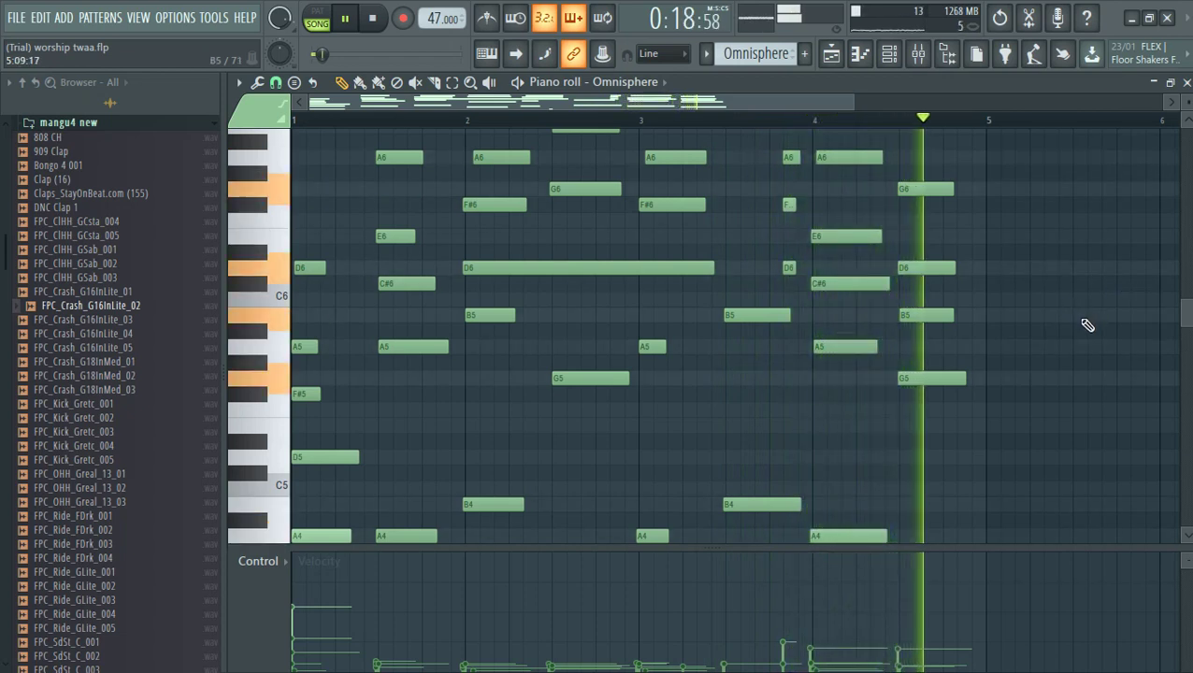
key("space")
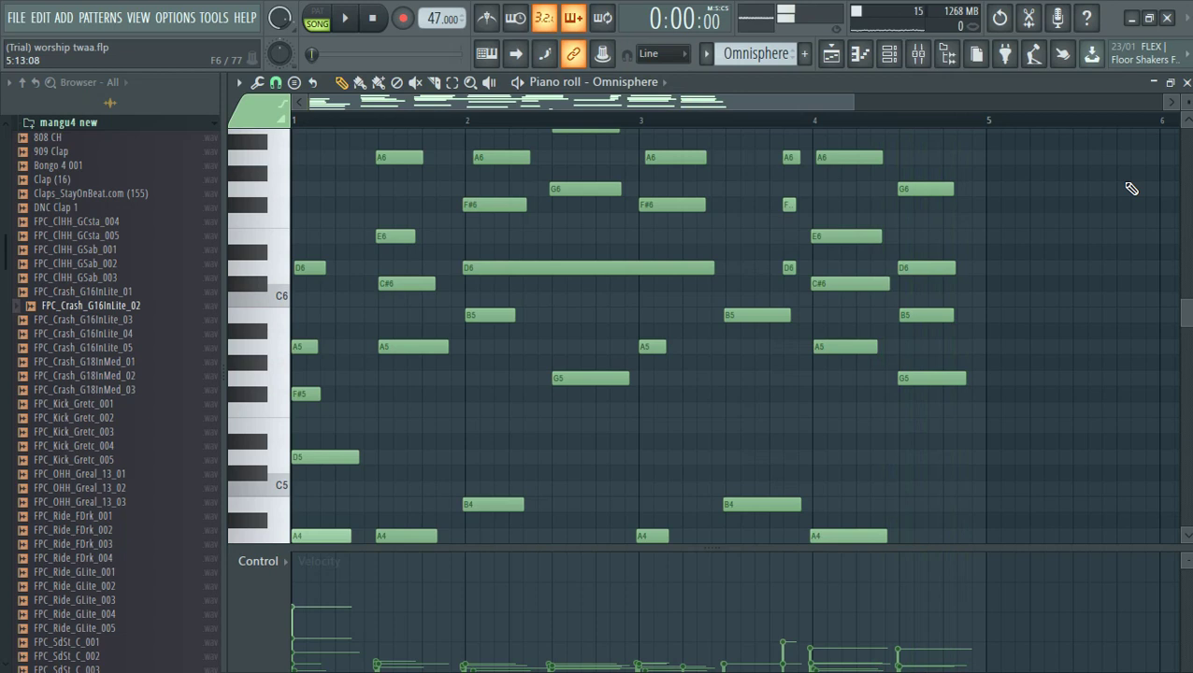
left_click(1187, 83)
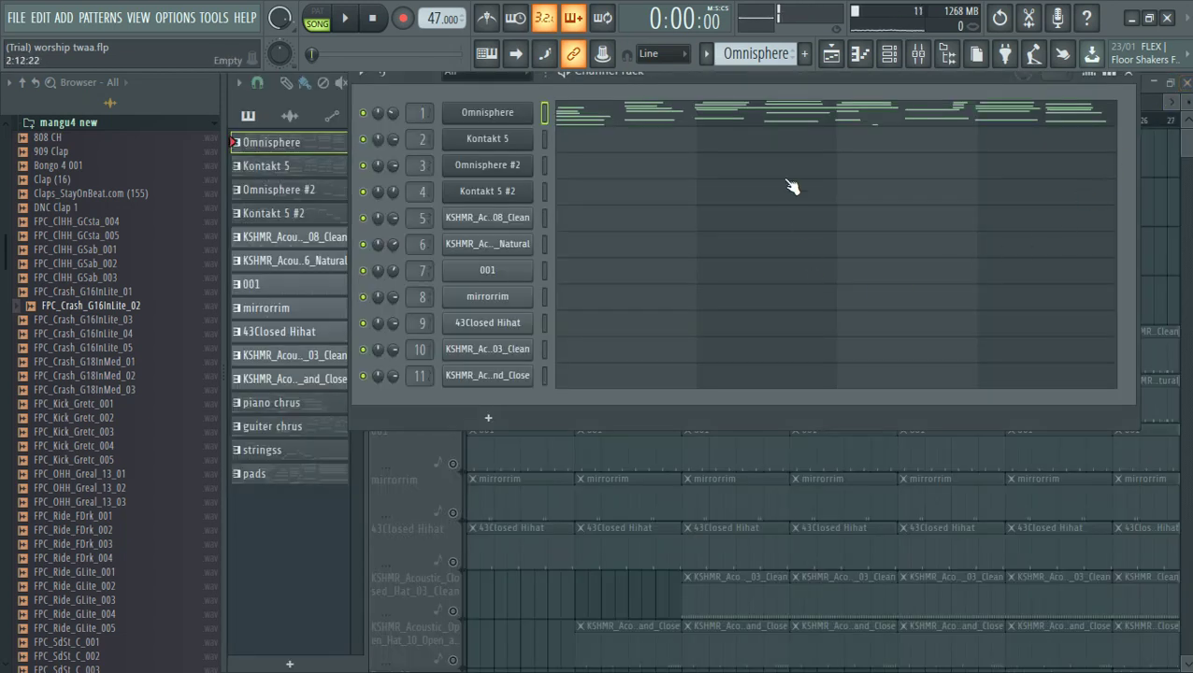
Move the Channel rack down so it sits below the first playlist tracks.
left_click_drag(784, 84, 770, 171)
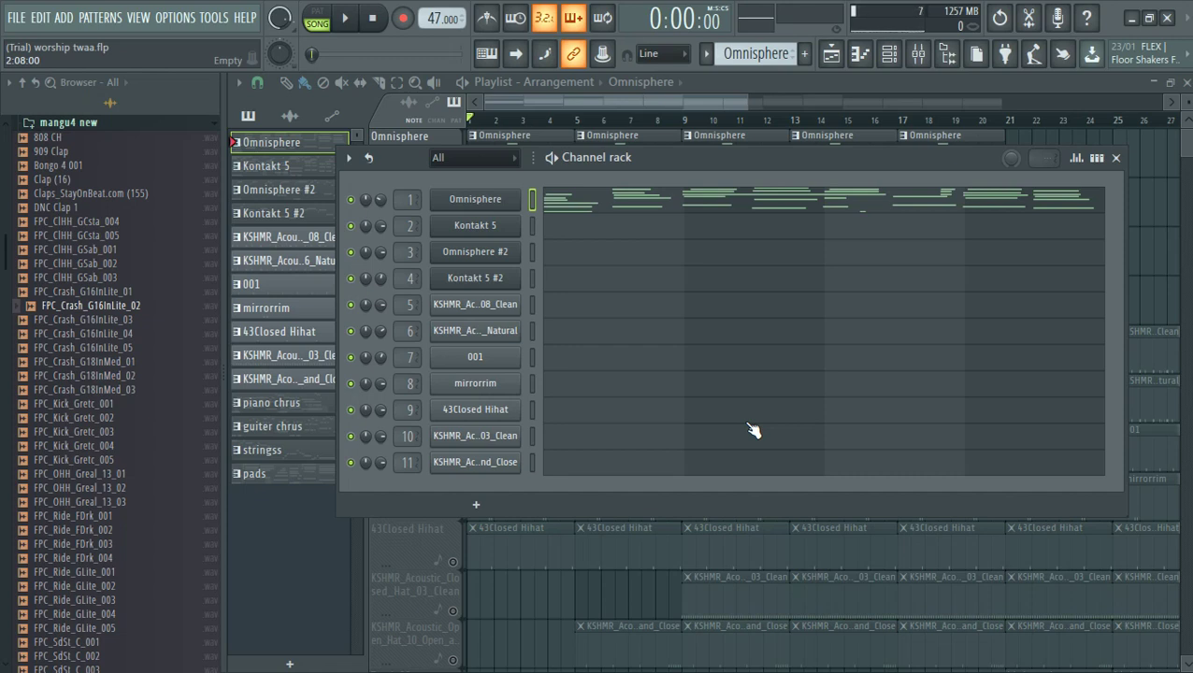
left_click_drag(742, 161, 739, 243)
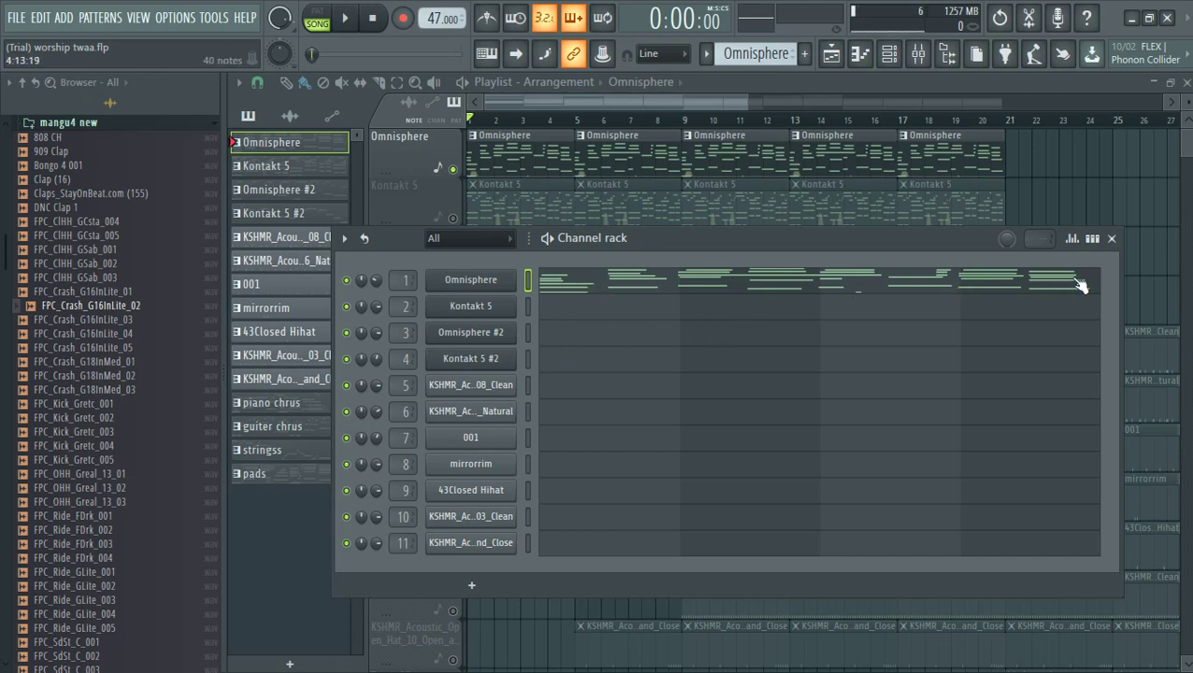
left_click_drag(802, 241, 813, 285)
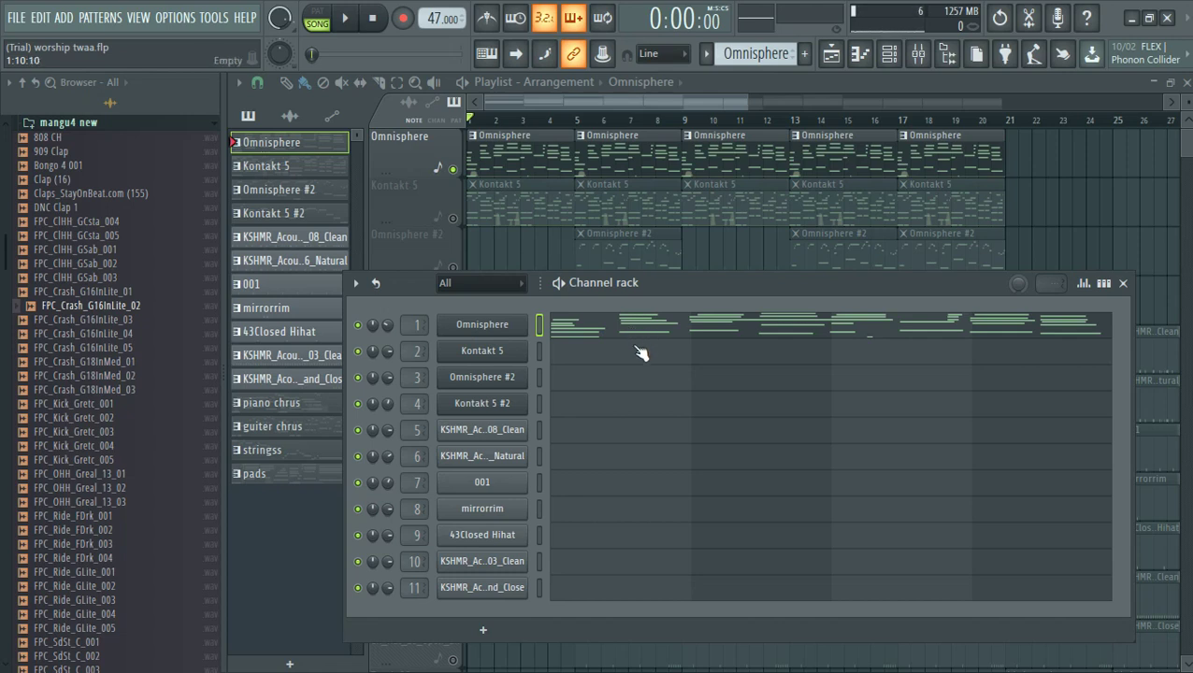
left_click_drag(662, 282, 638, 245)
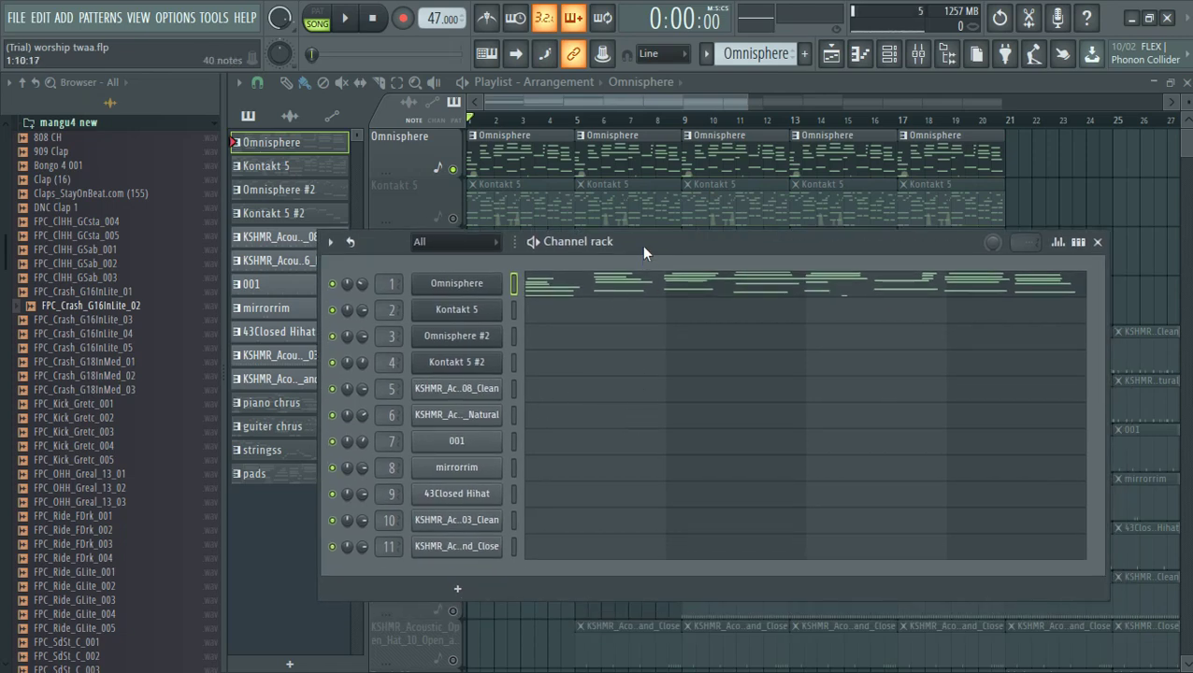
left_click_drag(642, 245, 645, 312)
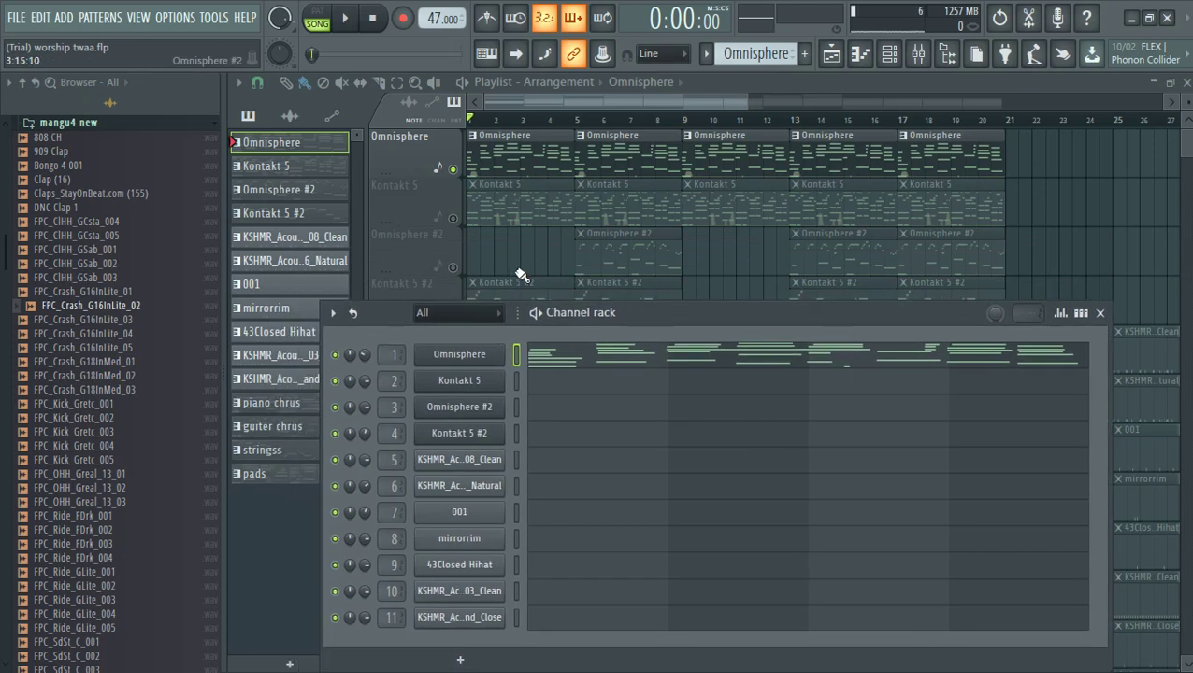
Solo the Kontakt 5 playlist track, select its pattern and show the pattern's channels in the Channel rack.
right_click(453, 219)
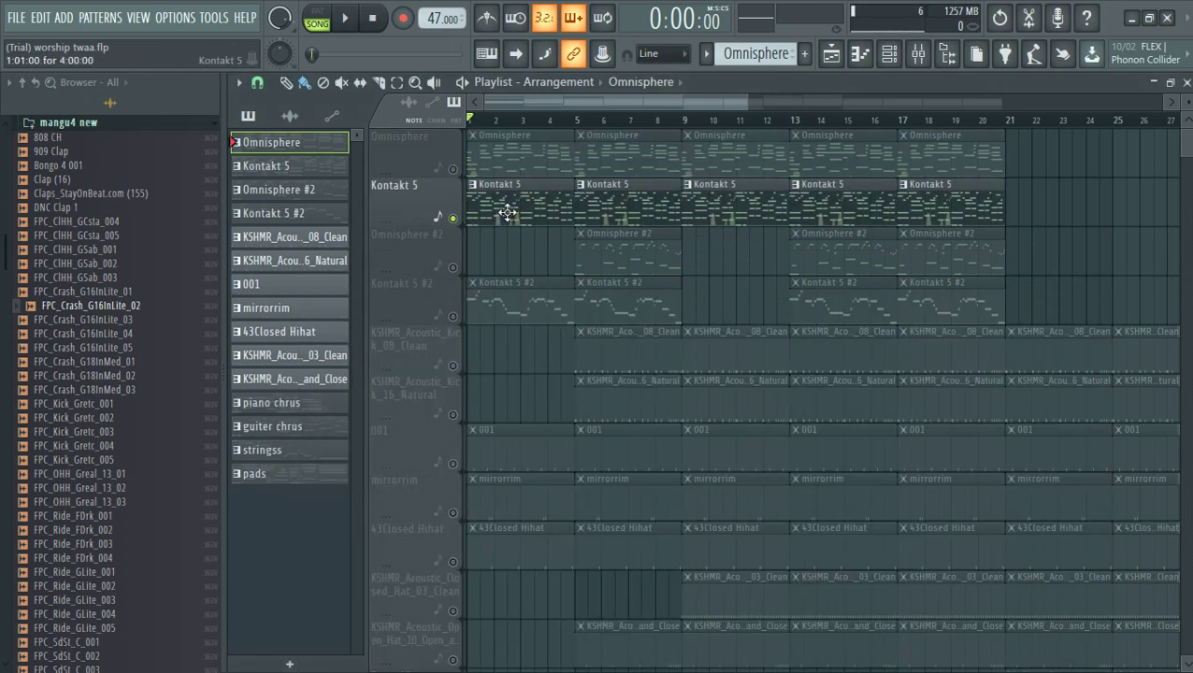
left_click(506, 211)
left_click(889, 54)
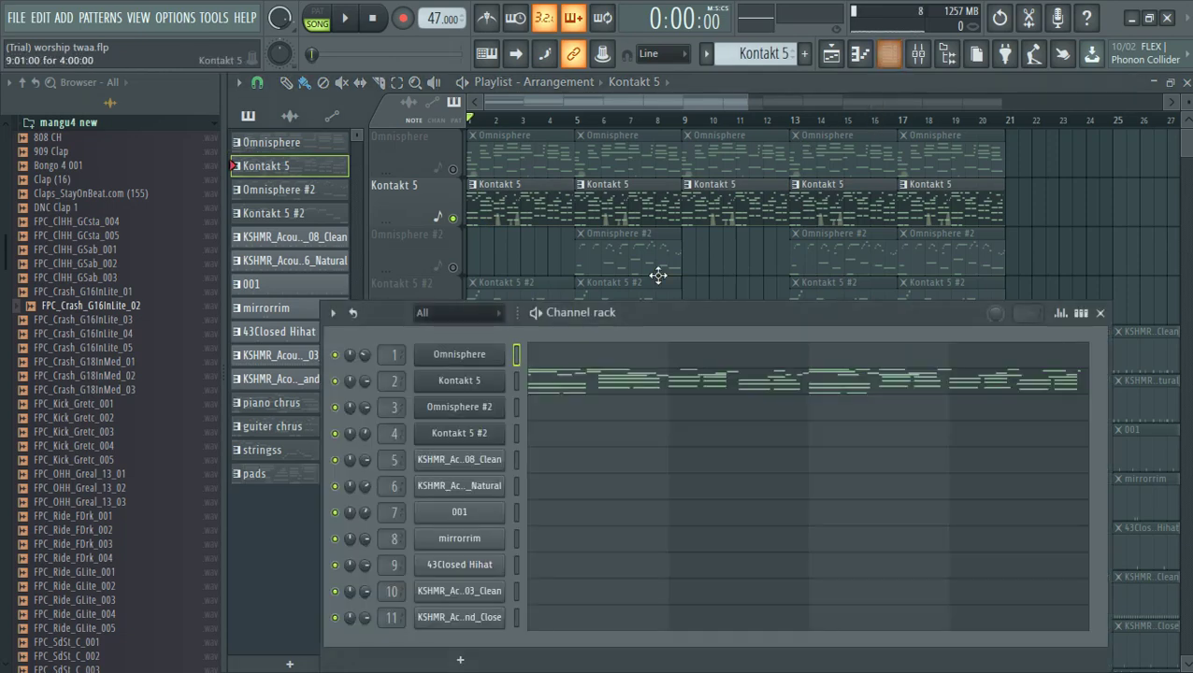
left_click_drag(625, 316, 628, 275)
Play the soloed Kontakt 5 pattern and follow its notes in the piano roll until the end of bar 4.
key("space")
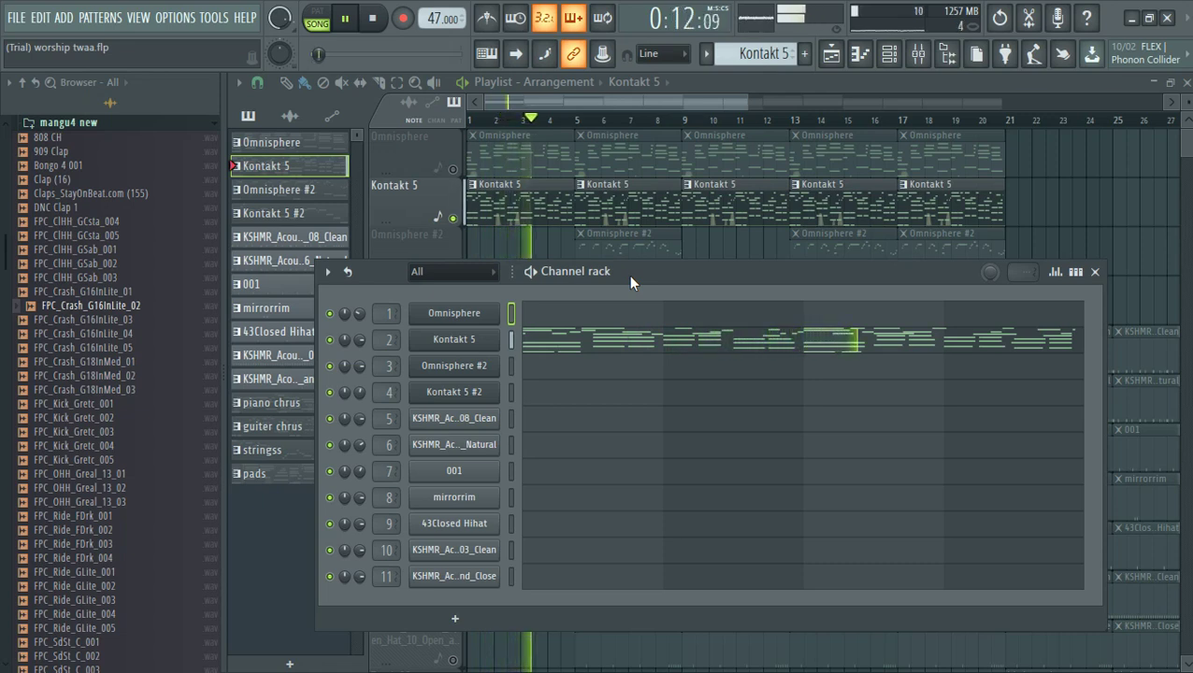
left_click(658, 342)
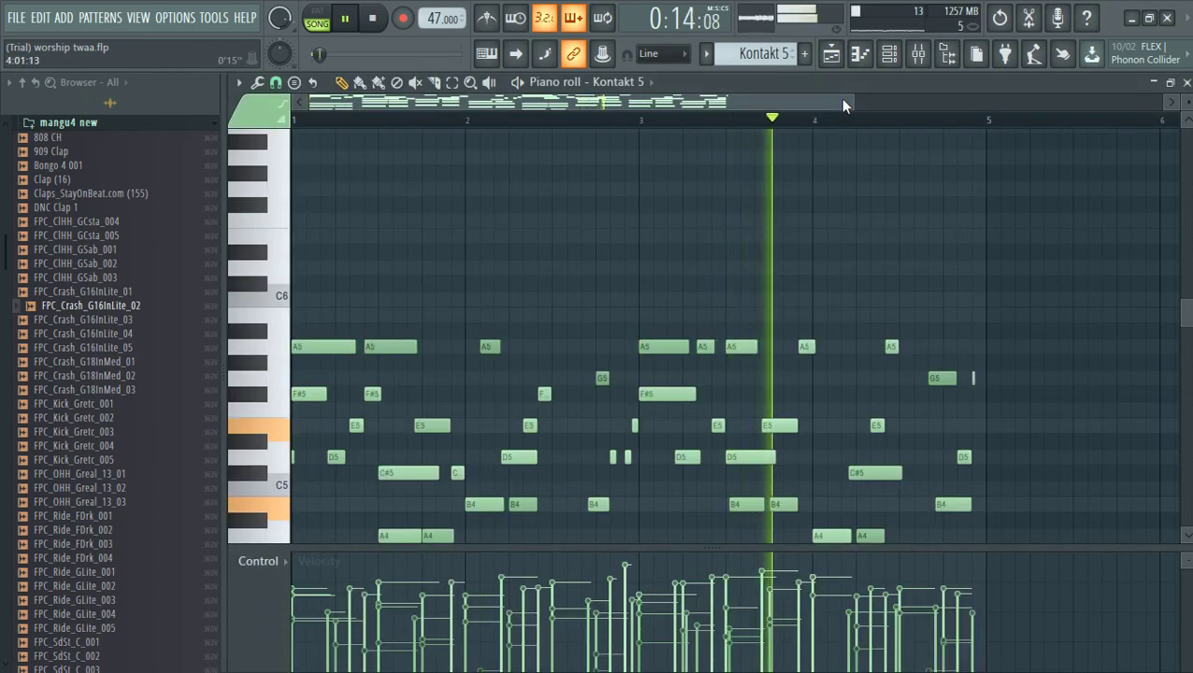
left_click_drag(852, 101, 945, 100)
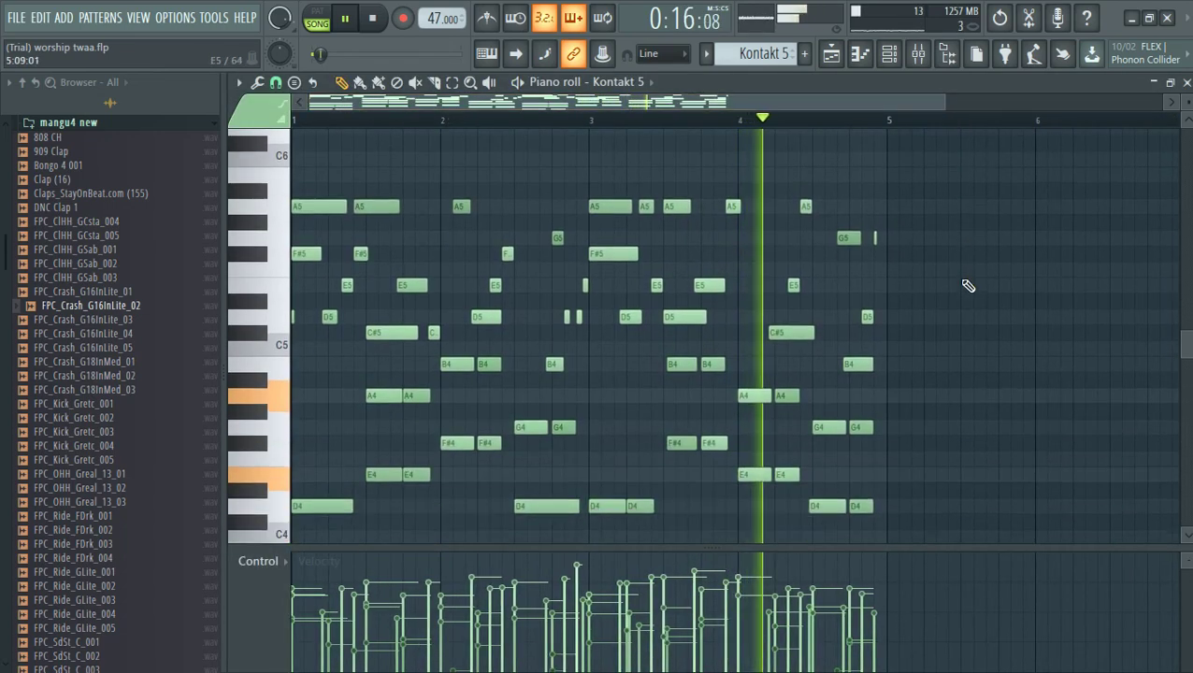
scroll(967, 280, "down", 3)
scroll(967, 286, "down", 1)
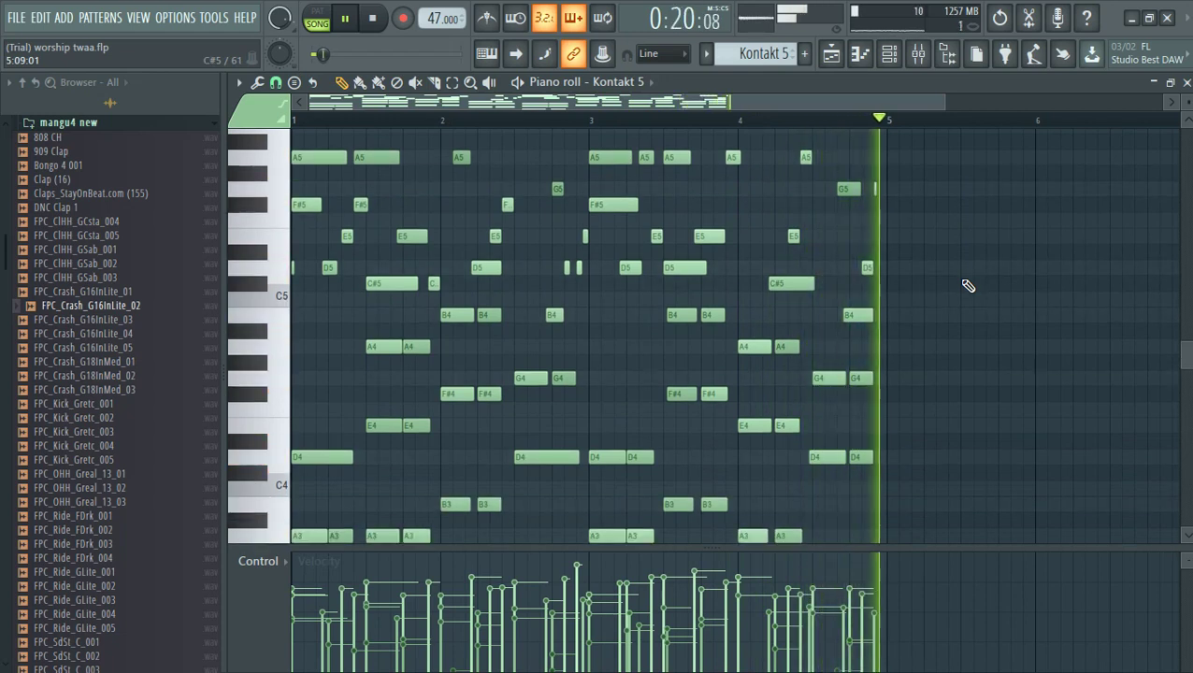
key("space")
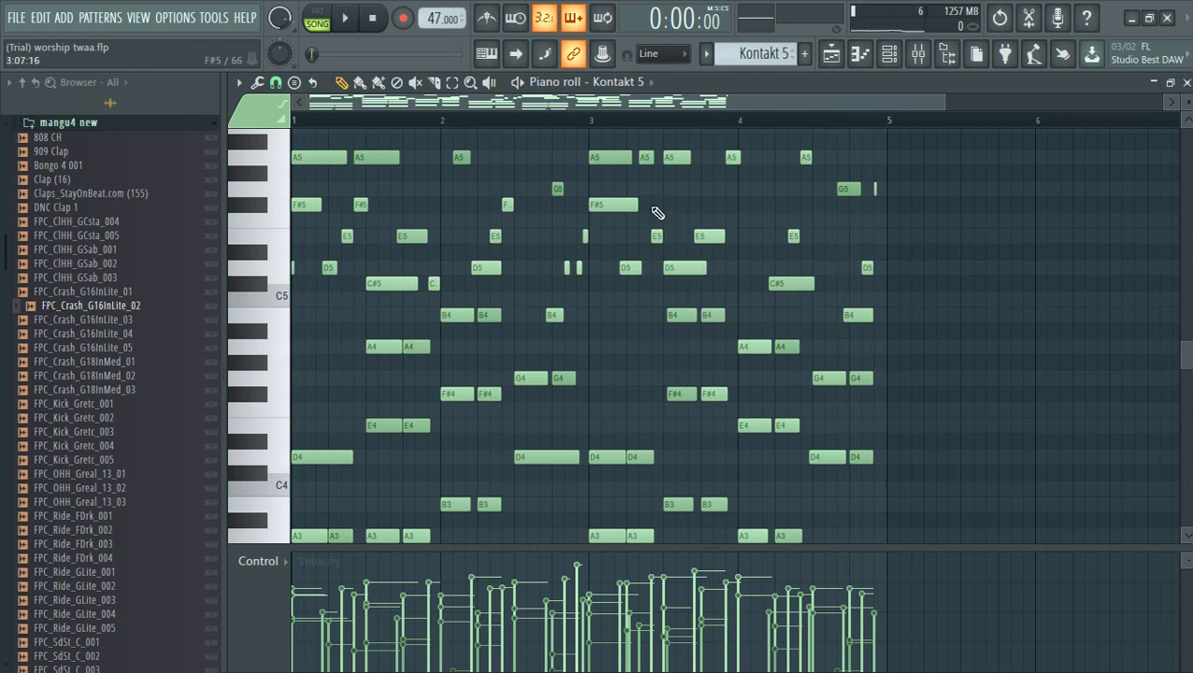
Examine the upper and lower notes of the Kontakt 5 pattern with bars 1 to 4 filling the piano roll.
left_click_drag(648, 184, 595, 223)
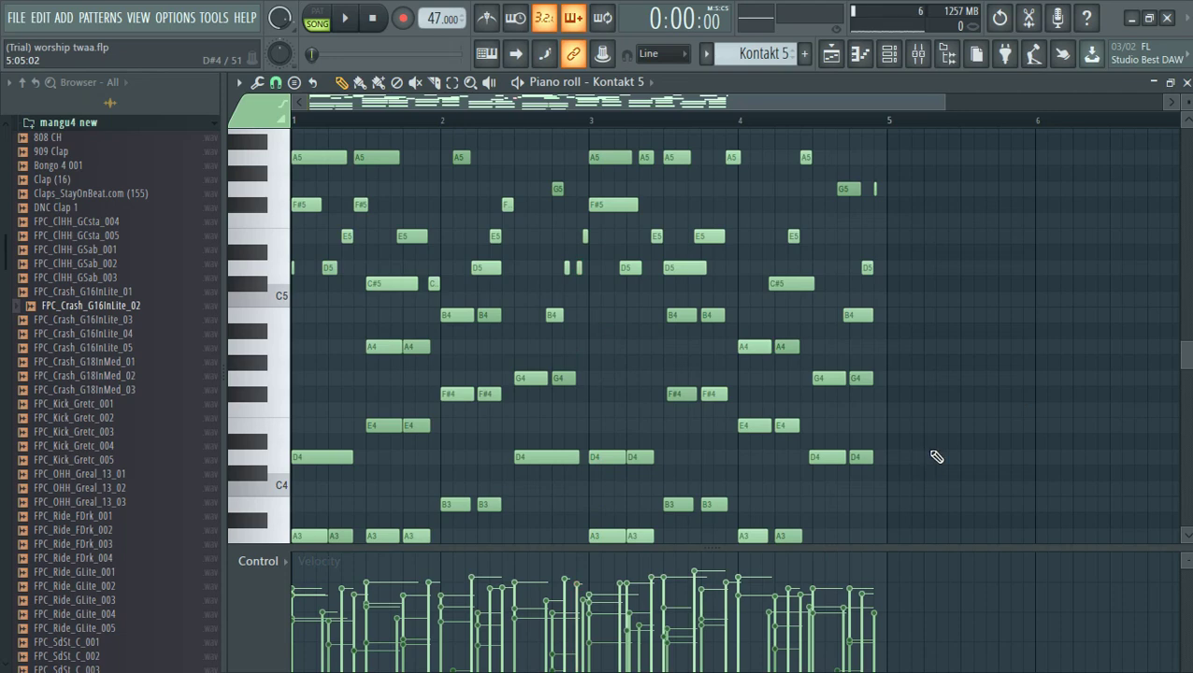
scroll(944, 463, "up", 4)
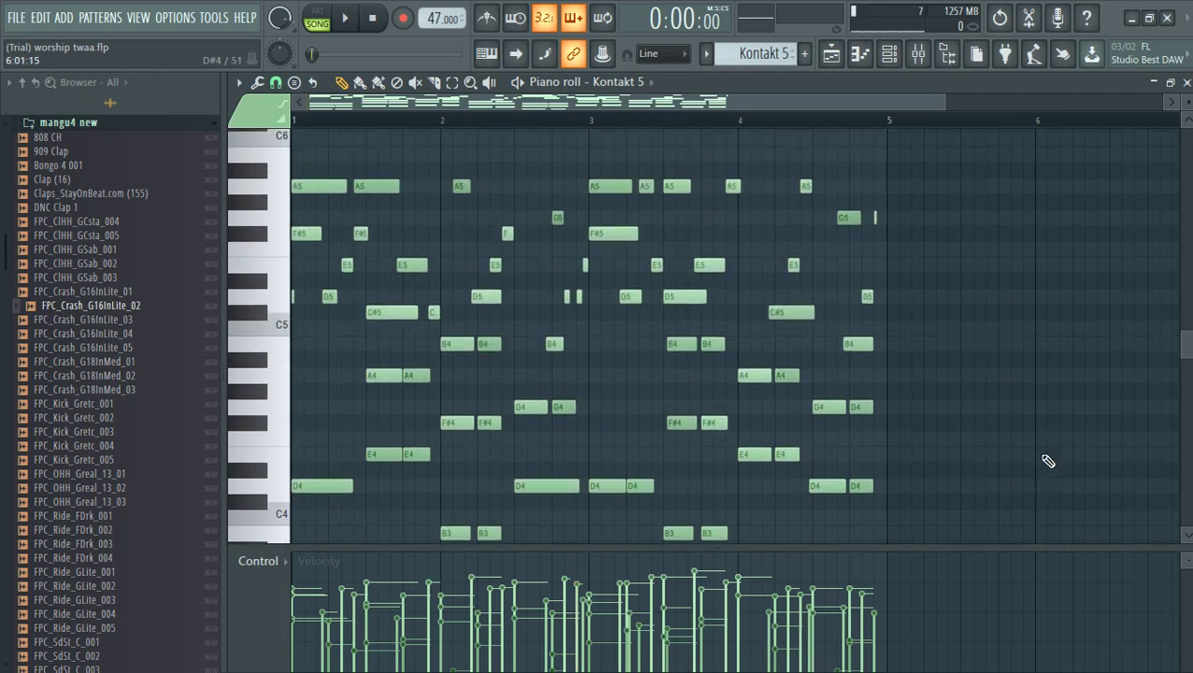
scroll(1048, 461, "up", 1)
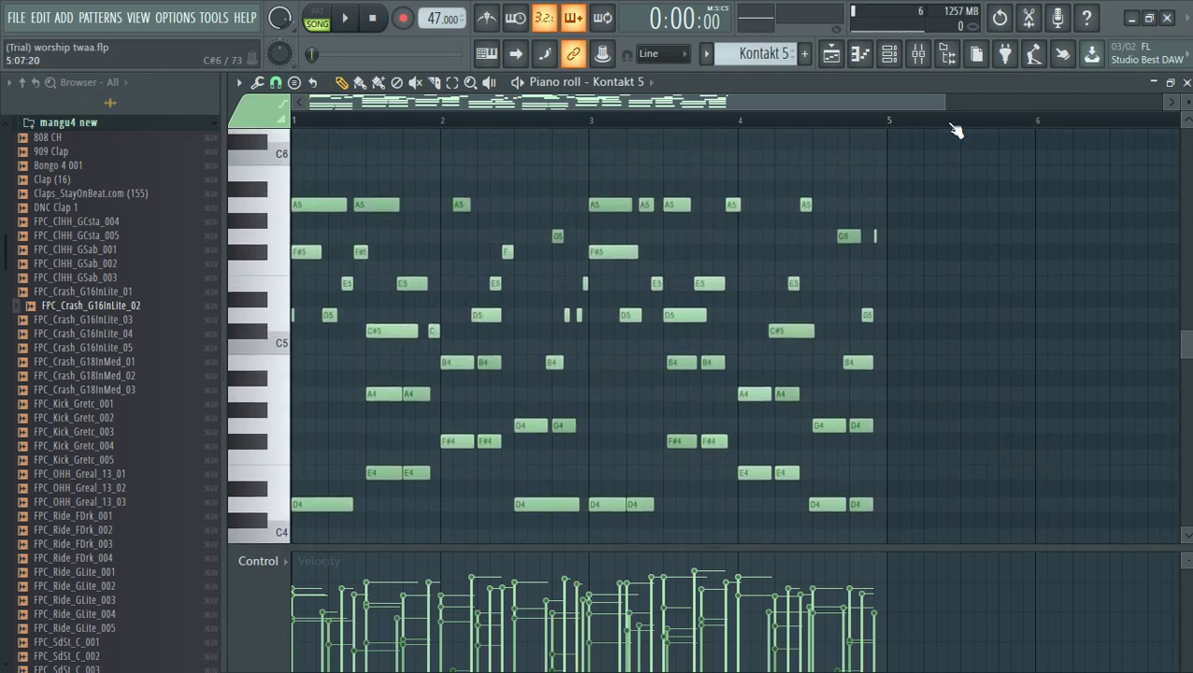
left_click_drag(941, 111, 750, 110)
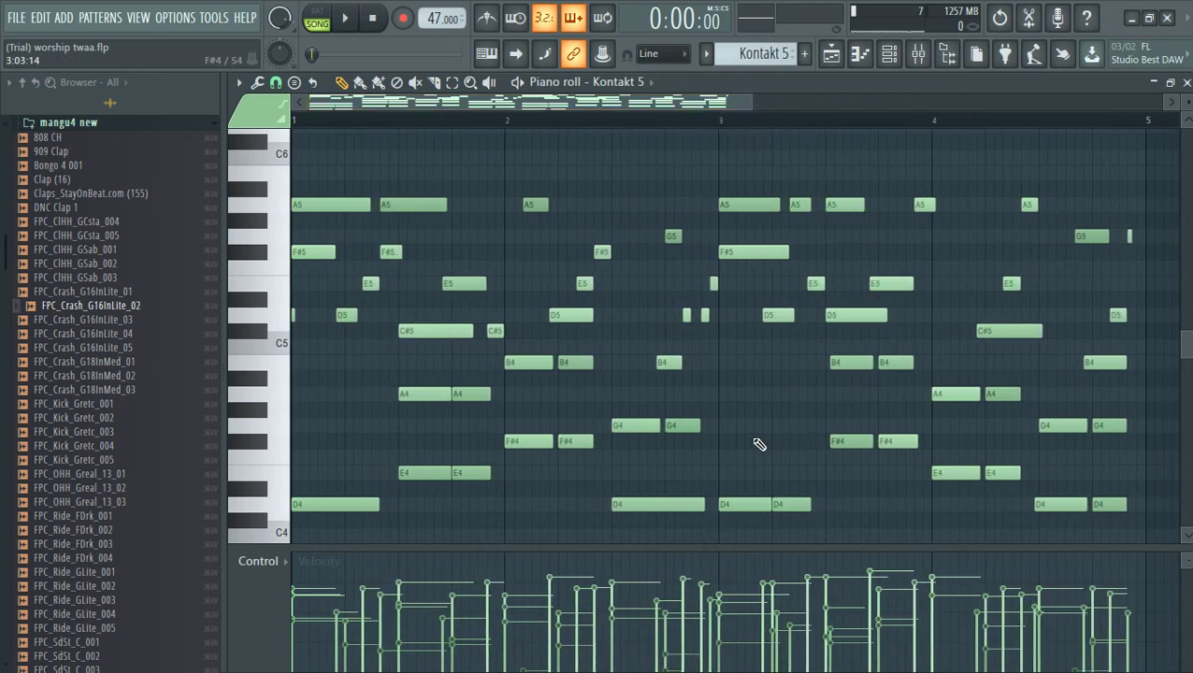
left_click_drag(750, 99, 772, 100)
scroll(1108, 341, "down", 6)
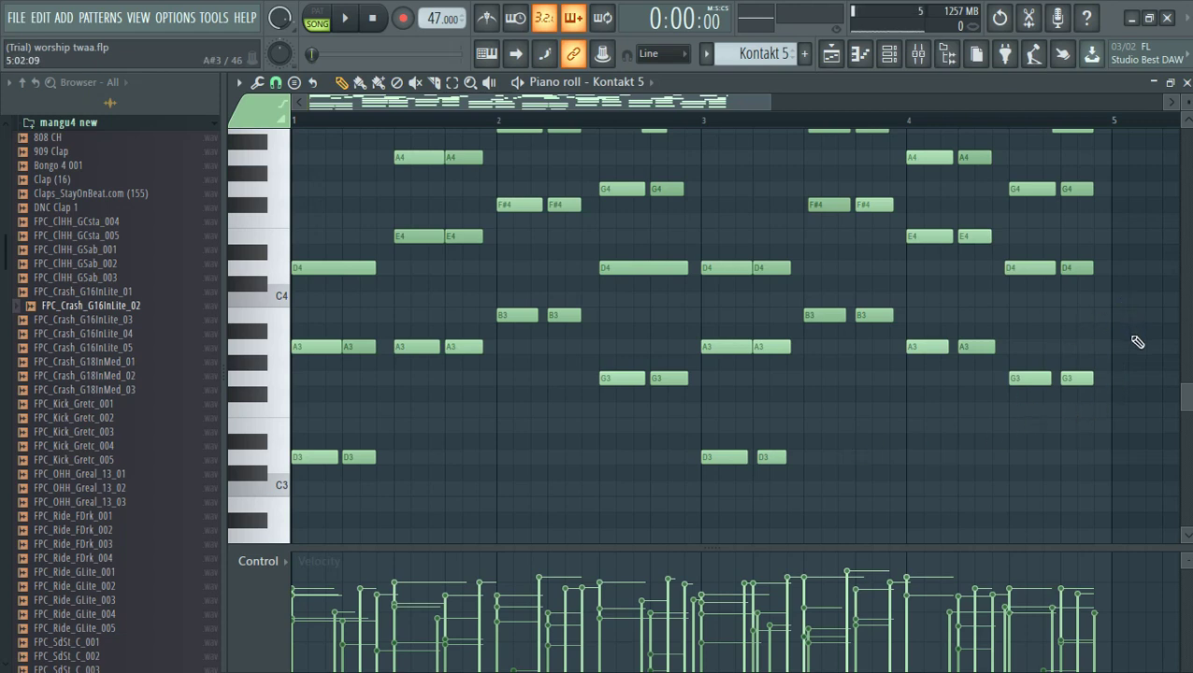
Play the Kontakt 5 pattern over its lower notes, and return to the playlist with the Channel rack closed.
key("space")
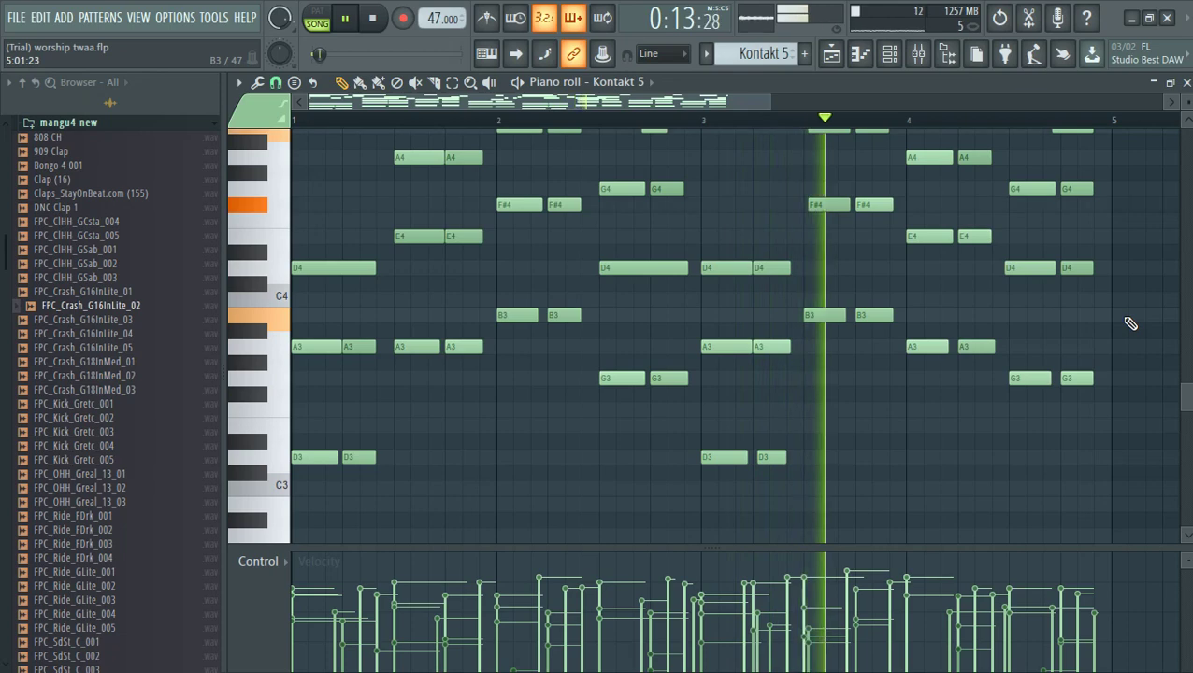
left_click(1187, 82)
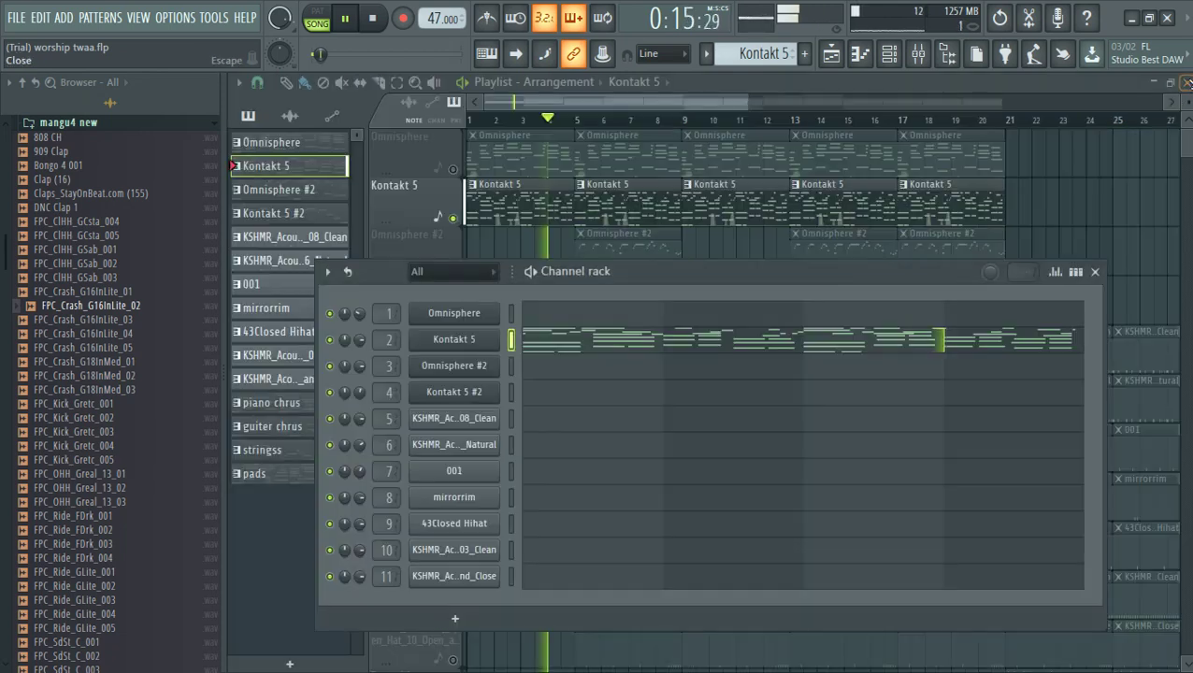
key("F6")
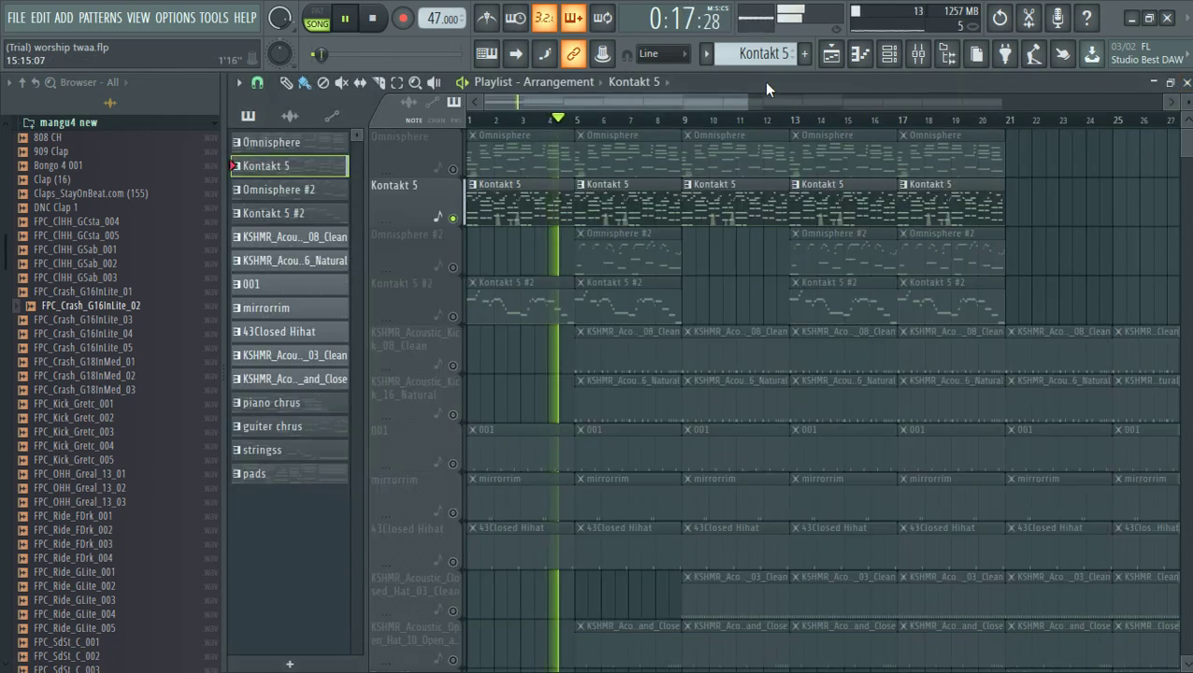
key("space")
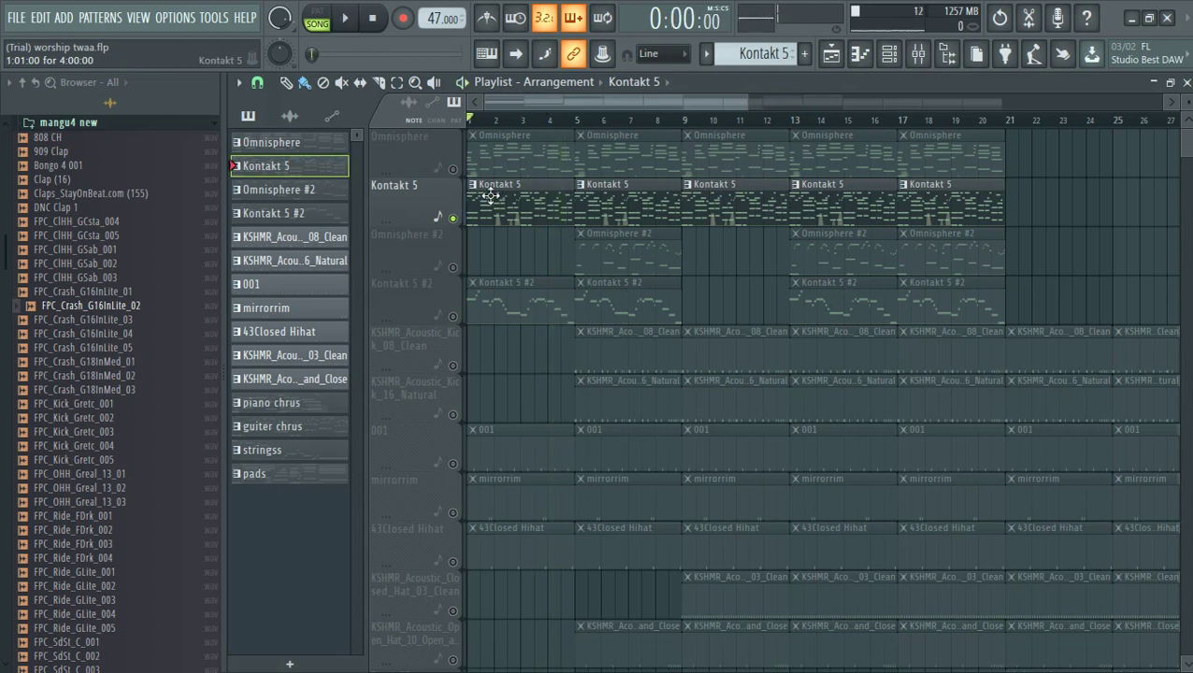
Unmute the Omnisphere playlist track and play it together with Kontakt 5 from bar 1.
left_click(453, 170)
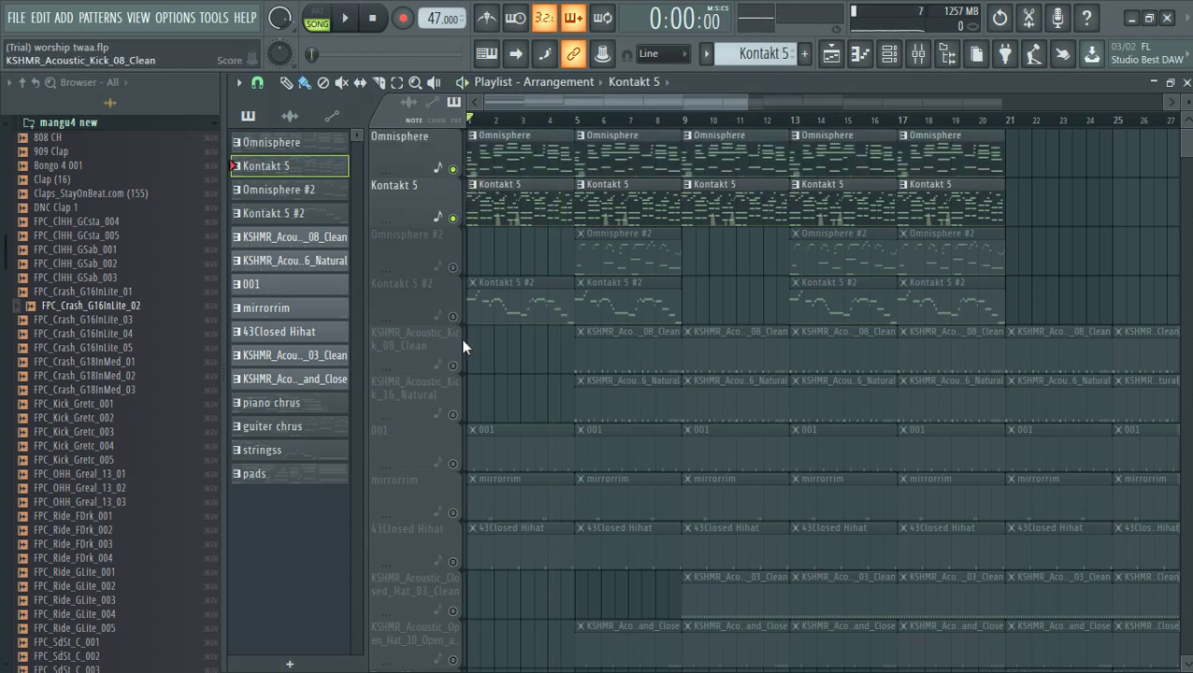
key("space")
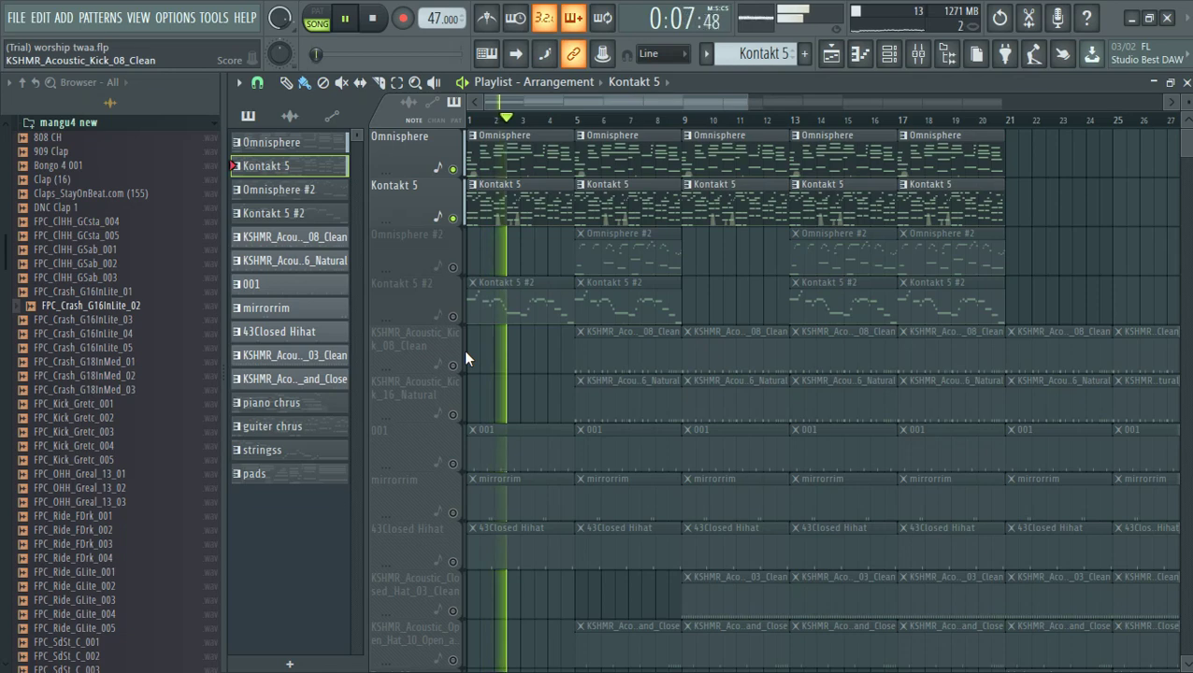
key("space")
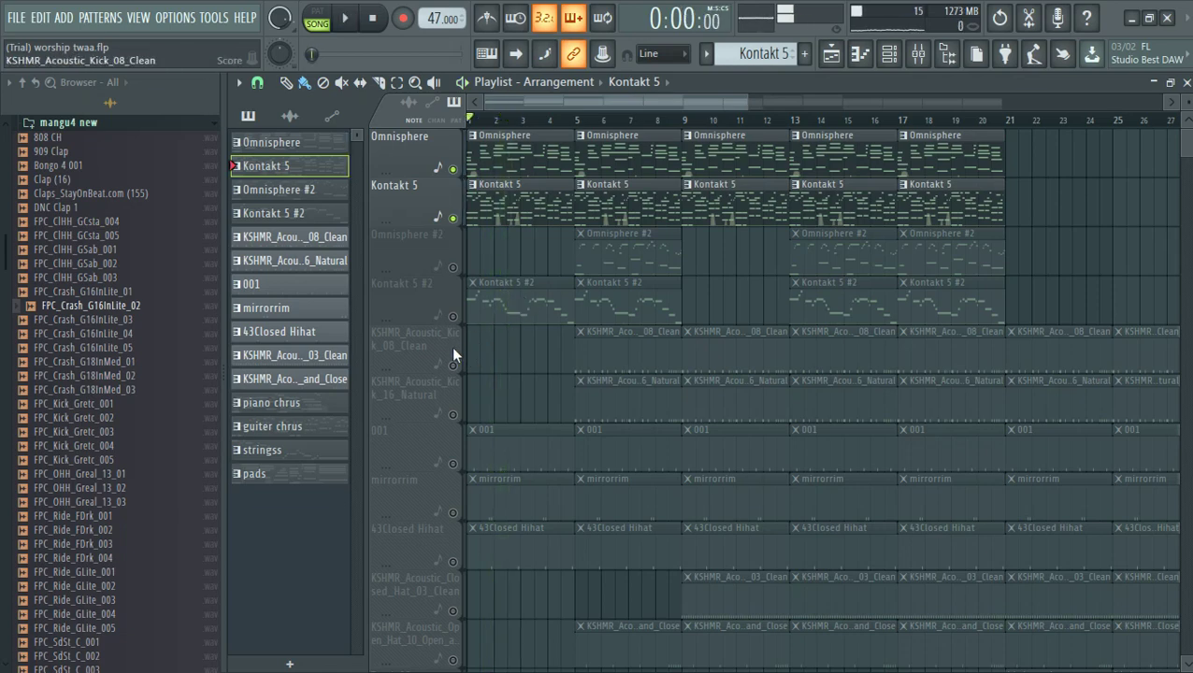
Solo the Kontakt 5 #2 playlist track and open its pattern's notes in the piano roll.
right_click(453, 317)
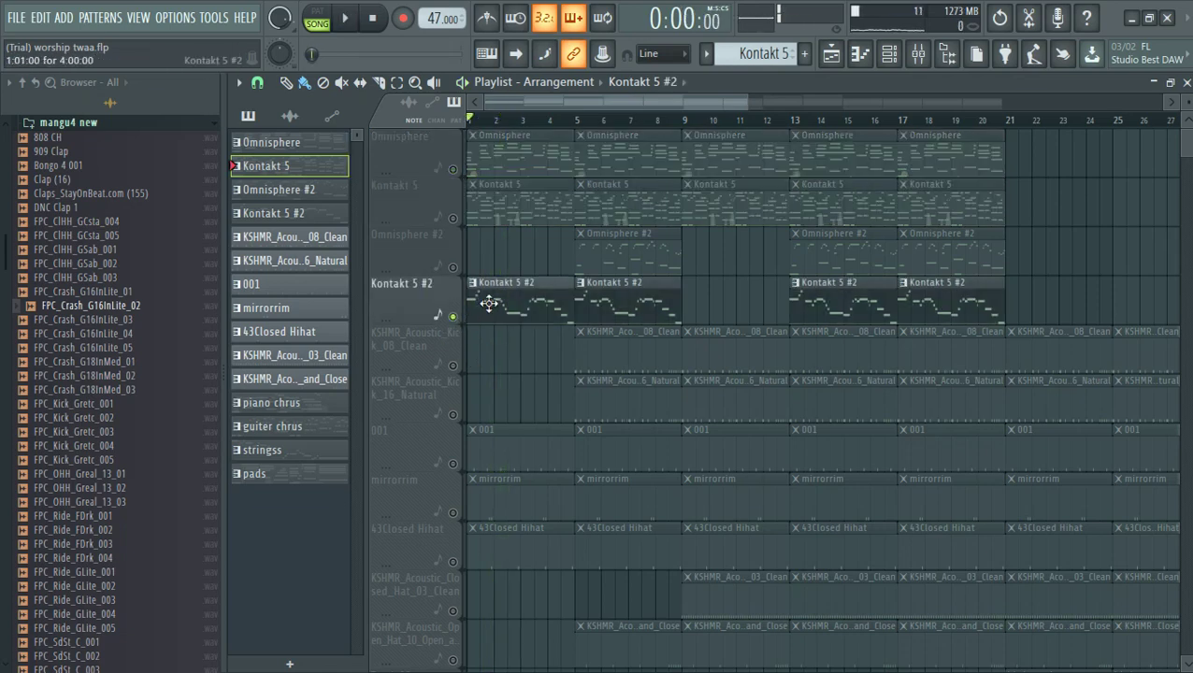
left_click(488, 304)
left_click(891, 56)
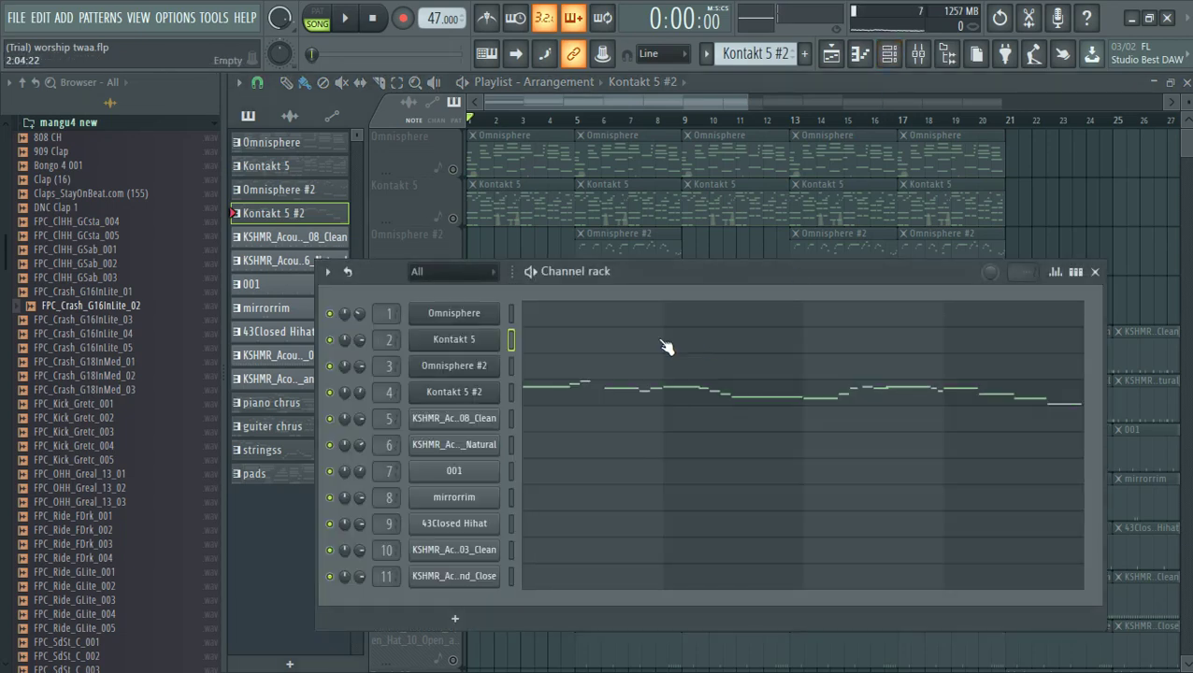
left_click(589, 397)
Play the soloed Kontakt 5 #2 pattern to the end of bar 4, and close the piano roll and Channel rack.
key("space")
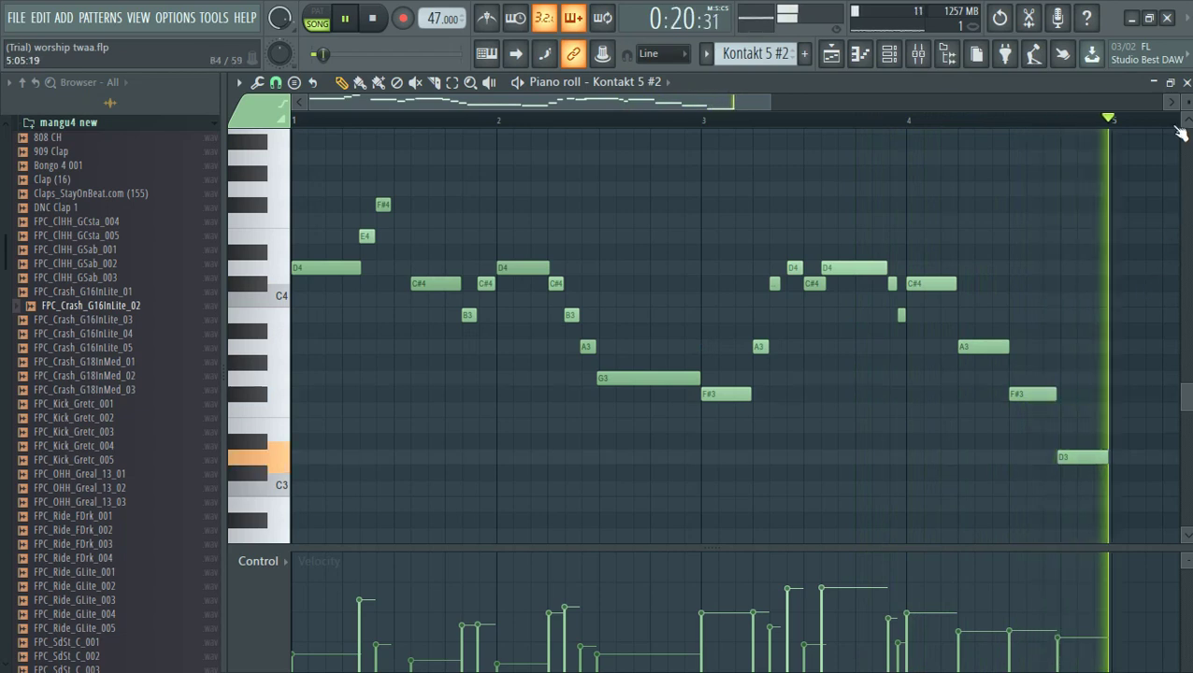
key("space")
left_click(1187, 82)
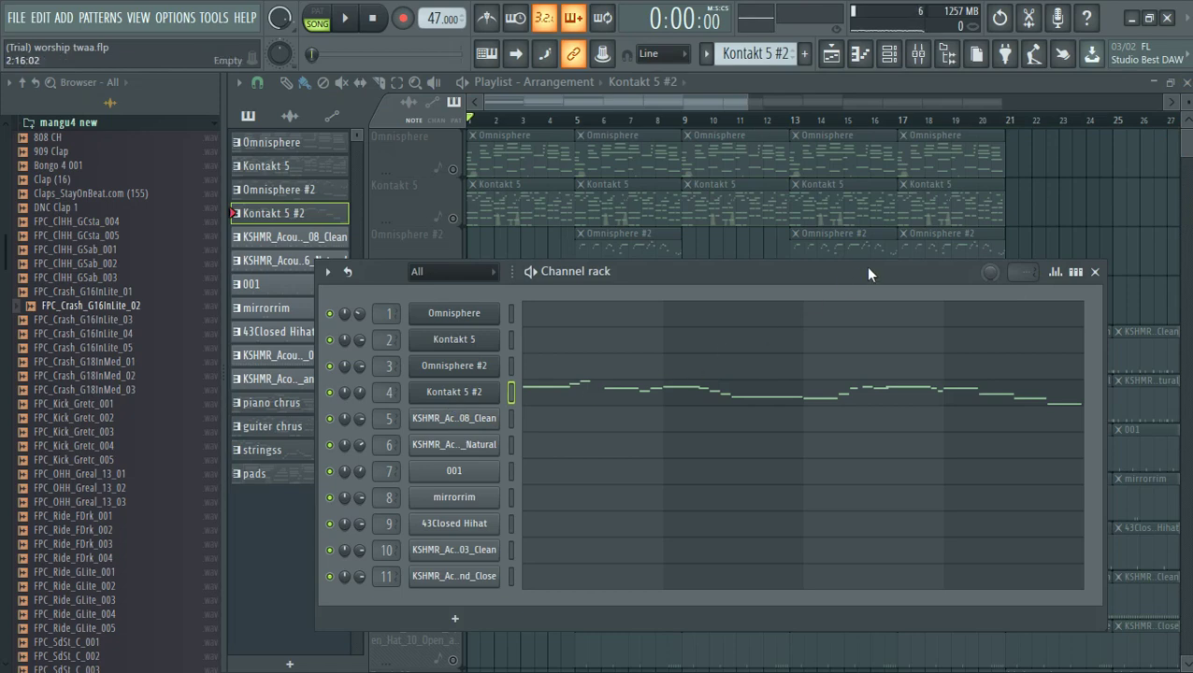
key("F6")
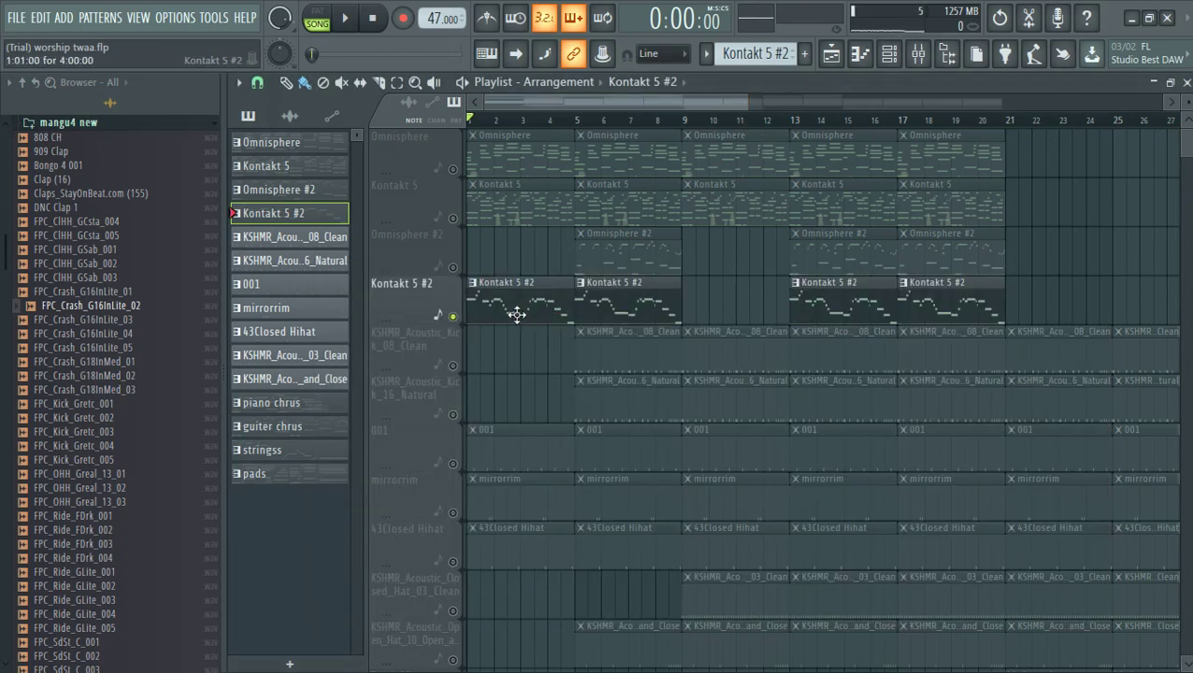
Unmute the Kontakt 5 and Omnisphere tracks and play them together with Kontakt 5 #2.
left_click(454, 220)
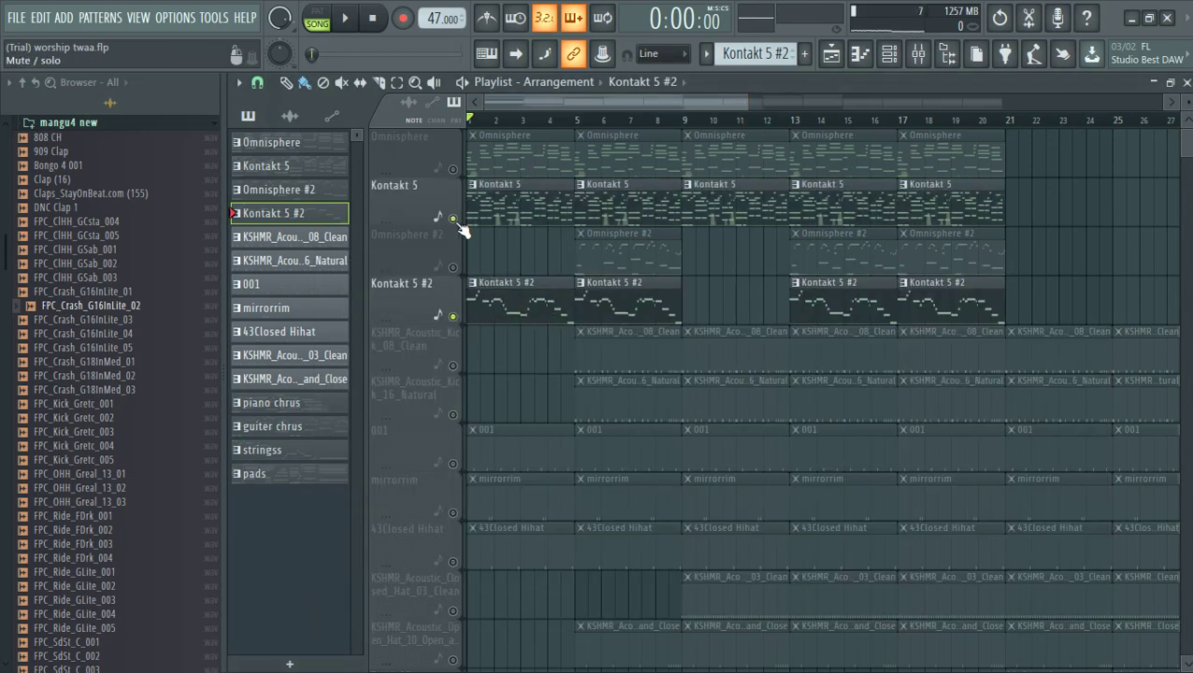
left_click(453, 170)
key("space")
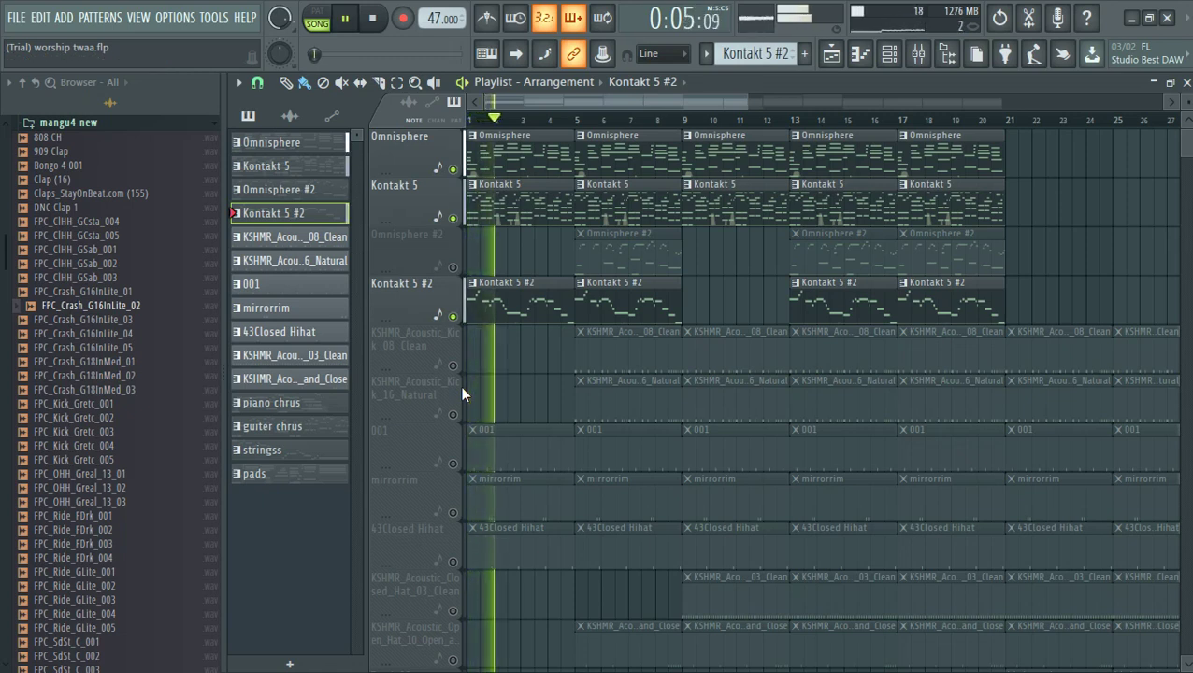
key("space")
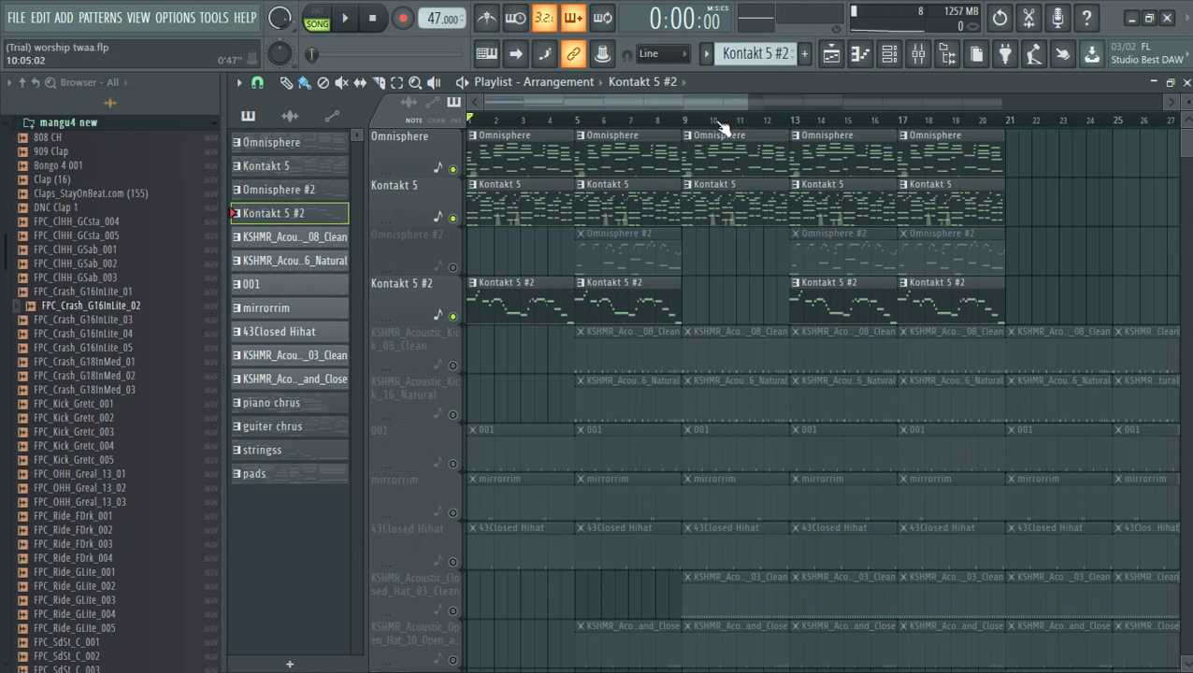
Solo the Omnisphere #2 track, start playback from bar 5 and open its pattern in the piano roll.
right_click(453, 268)
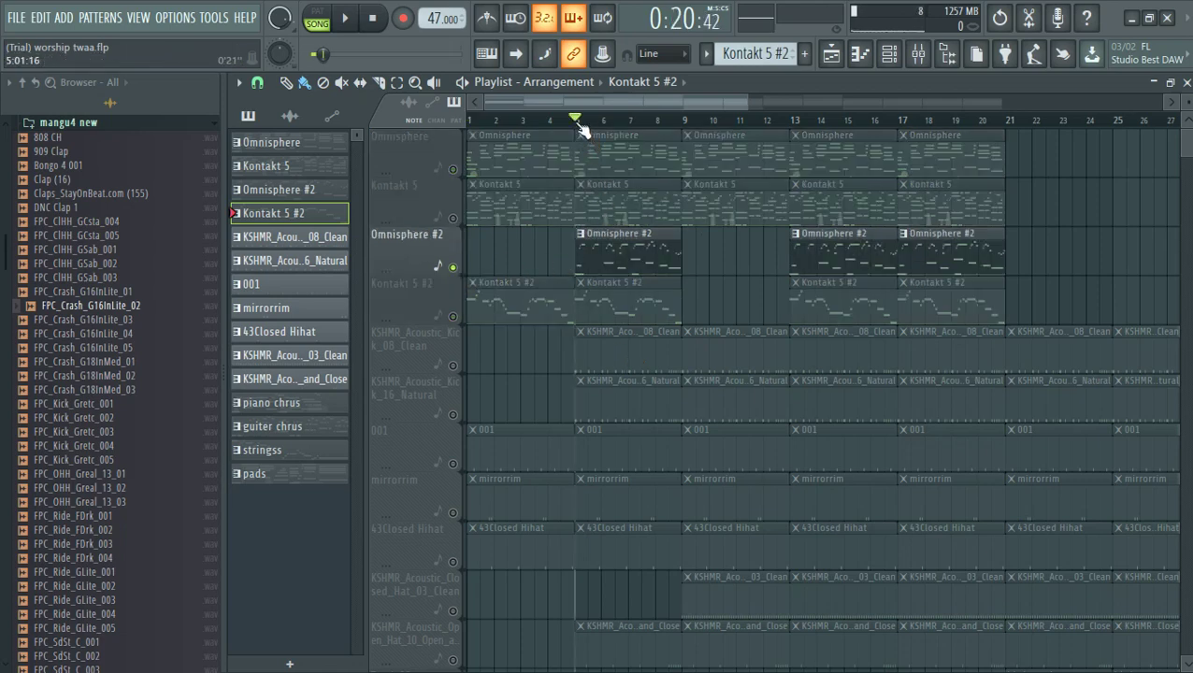
key("space")
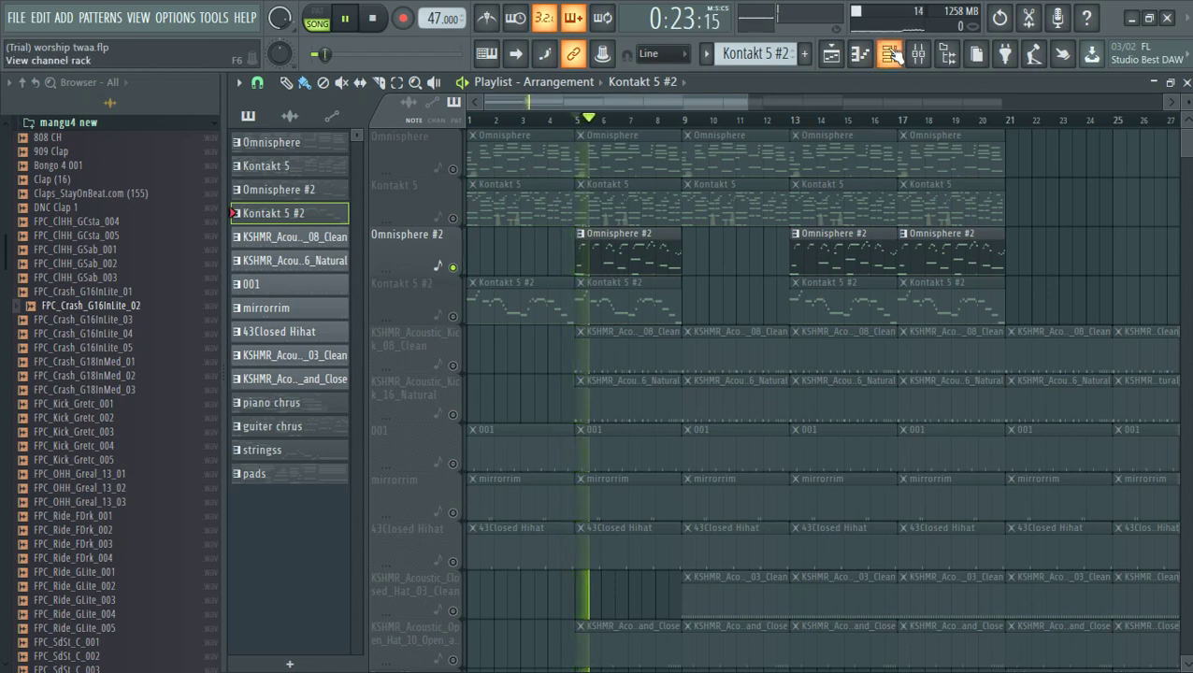
left_click(671, 235)
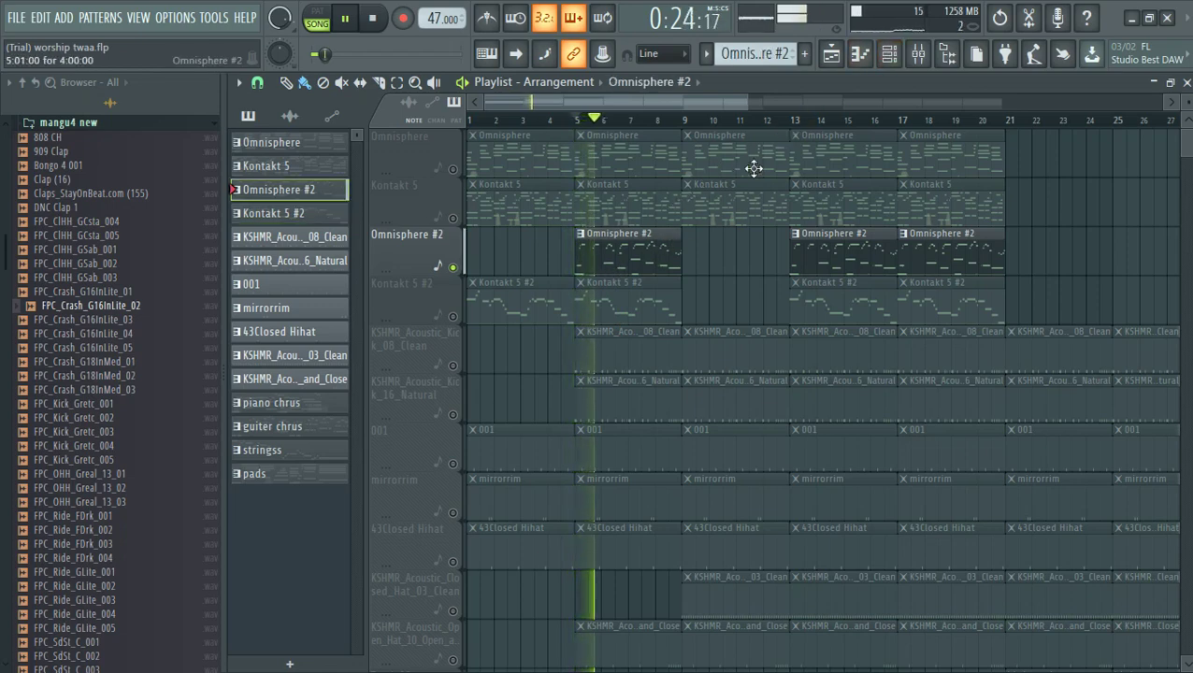
left_click(889, 54)
left_click(629, 372)
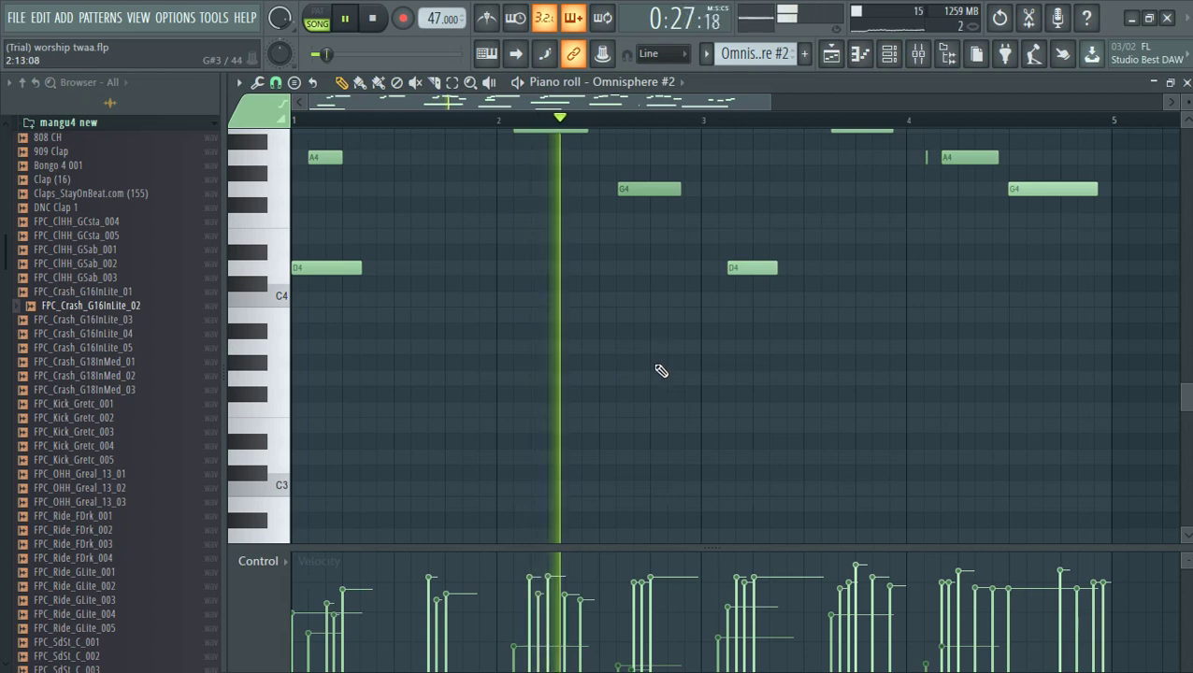
Follow the upper notes of the playing Omnisphere #2 pattern across all four bars, and close the piano roll and Channel rack.
scroll(663, 370, "up", 4)
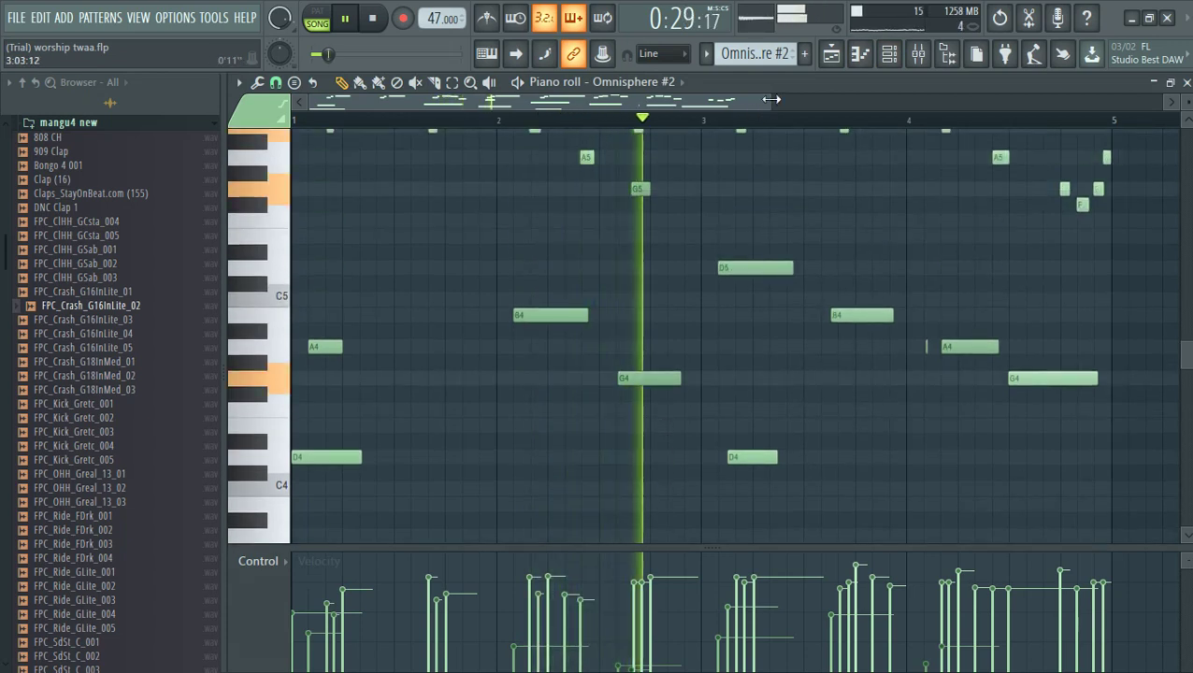
left_click_drag(770, 103, 1021, 103)
scroll(1007, 275, "up", 4)
scroll(1007, 275, "down", 2)
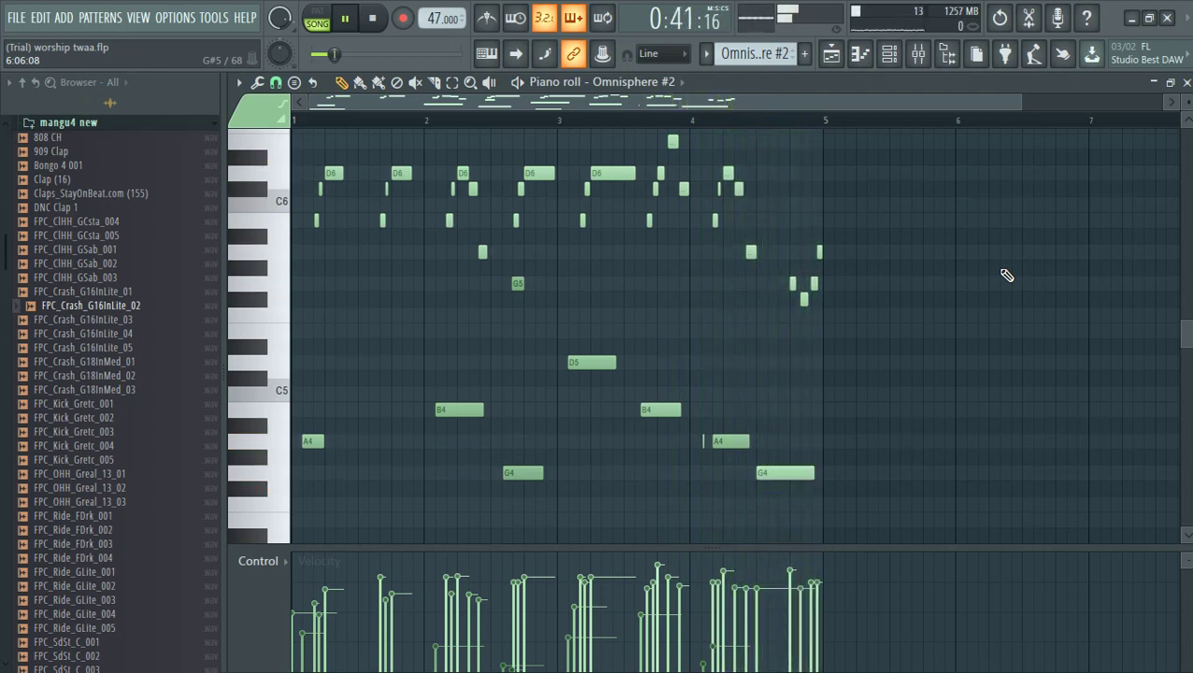
left_click(1186, 82)
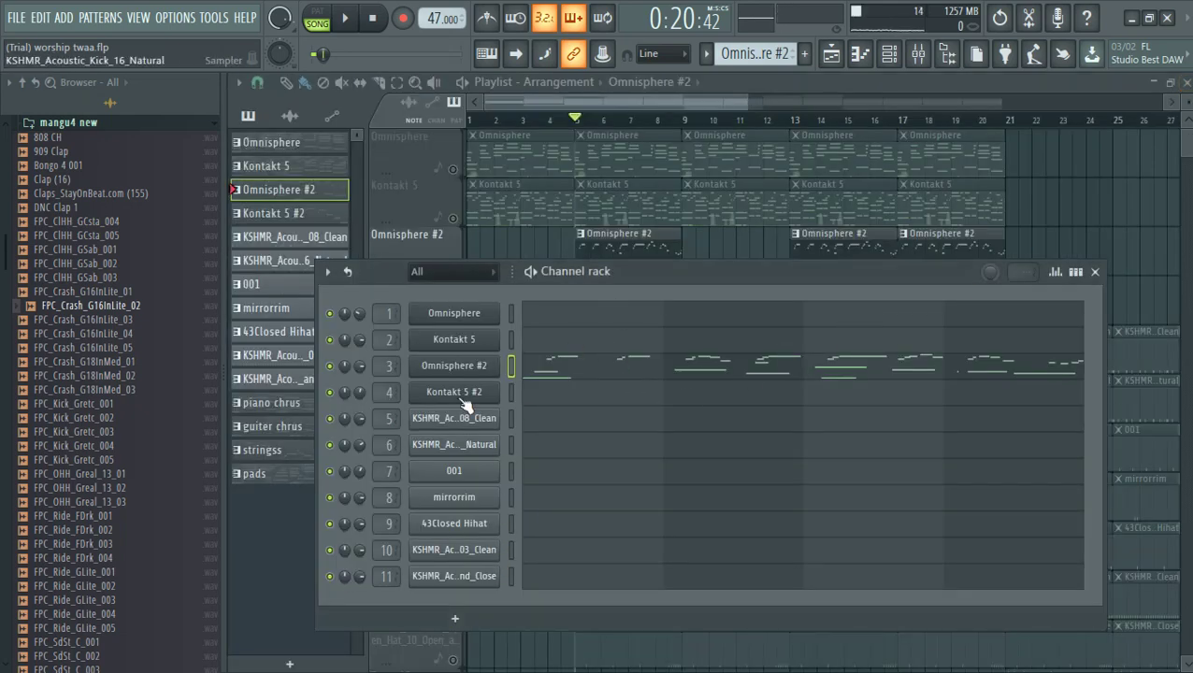
key("F6")
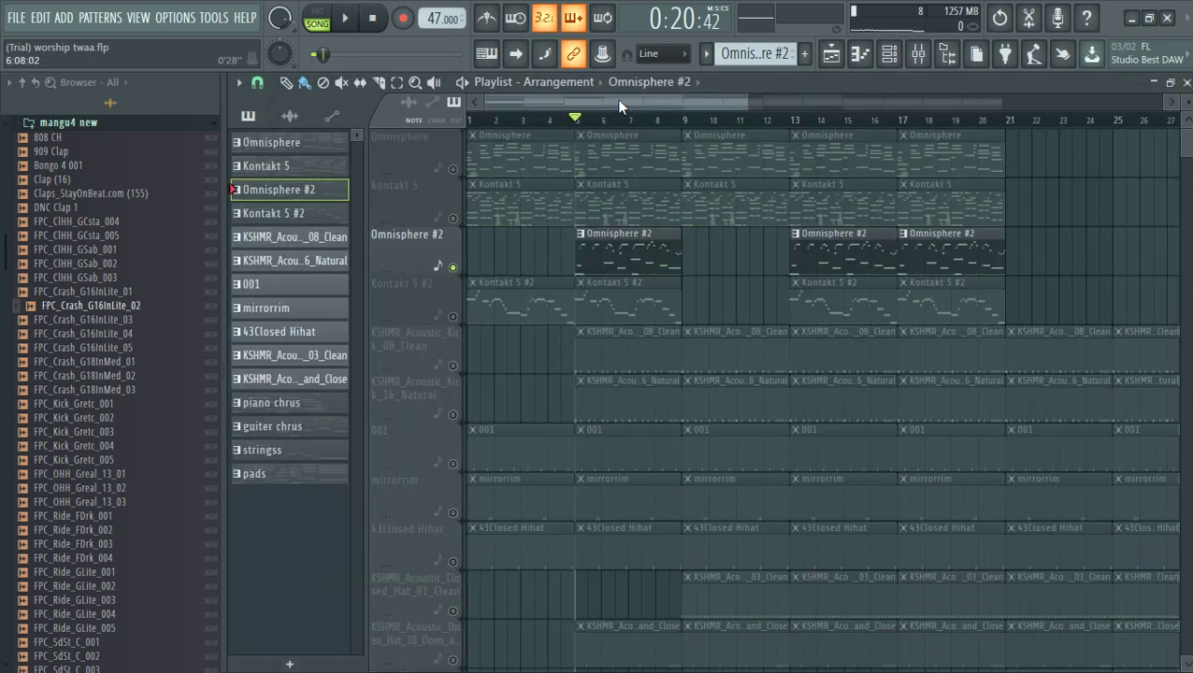
Unmute the Kontakt 5 #2, Kontakt 5 and Omnisphere tracks and play them with Omnisphere #2 from bar 5.
left_click(452, 316)
left_click(452, 219)
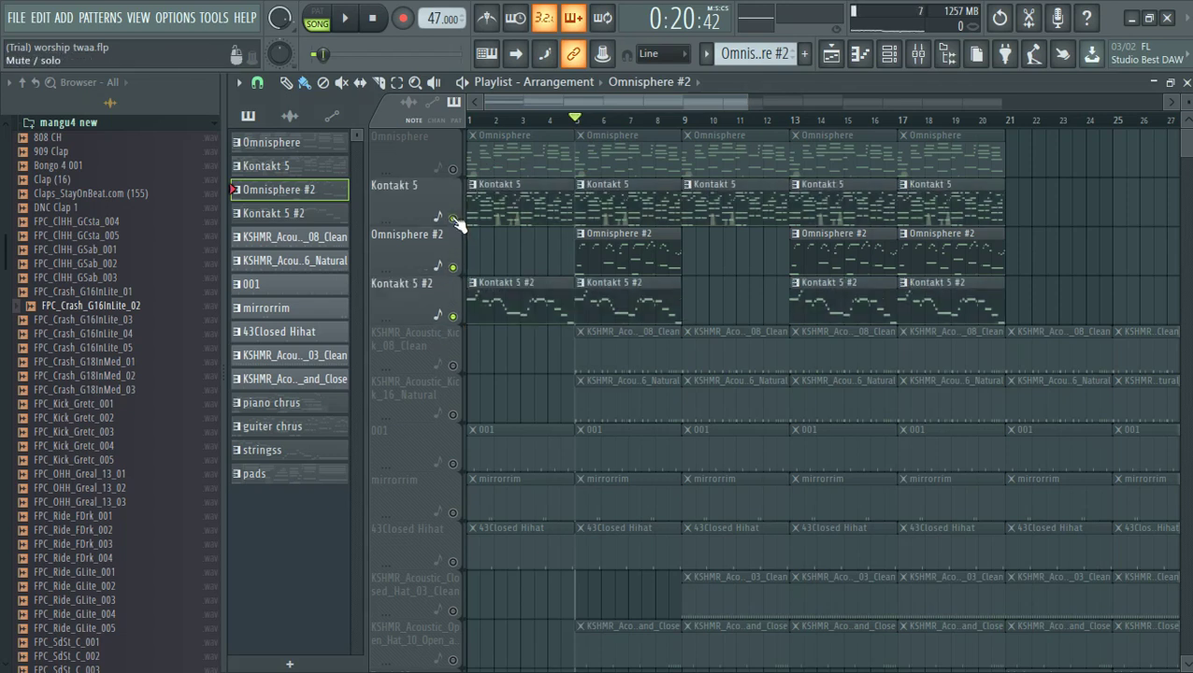
left_click(453, 169)
key("space")
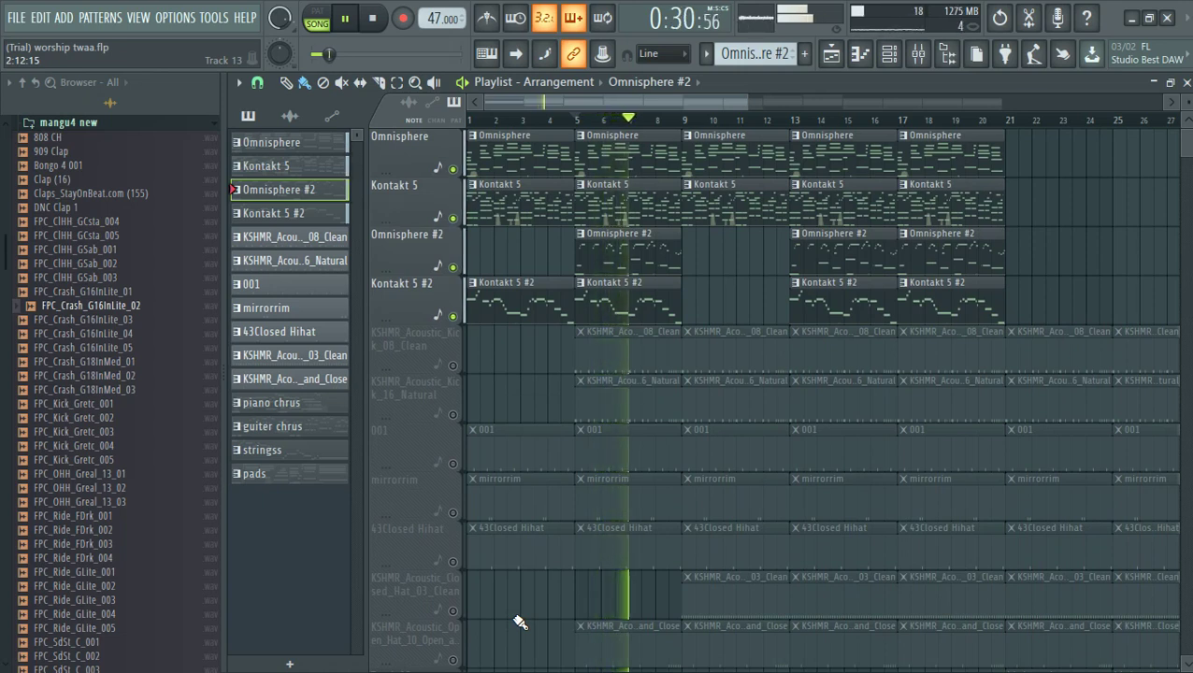
key("space")
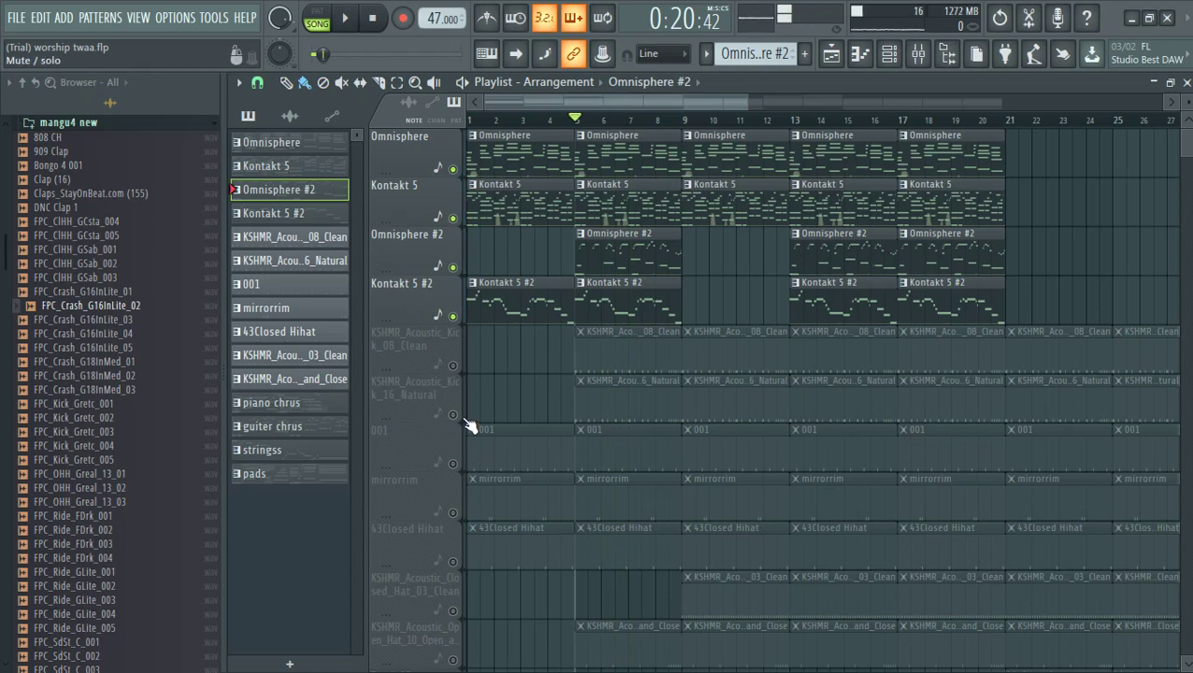
Solo the KSHMR_Acoustic_Kick_08_Clean track and play its pattern in the piano roll.
right_click(451, 366)
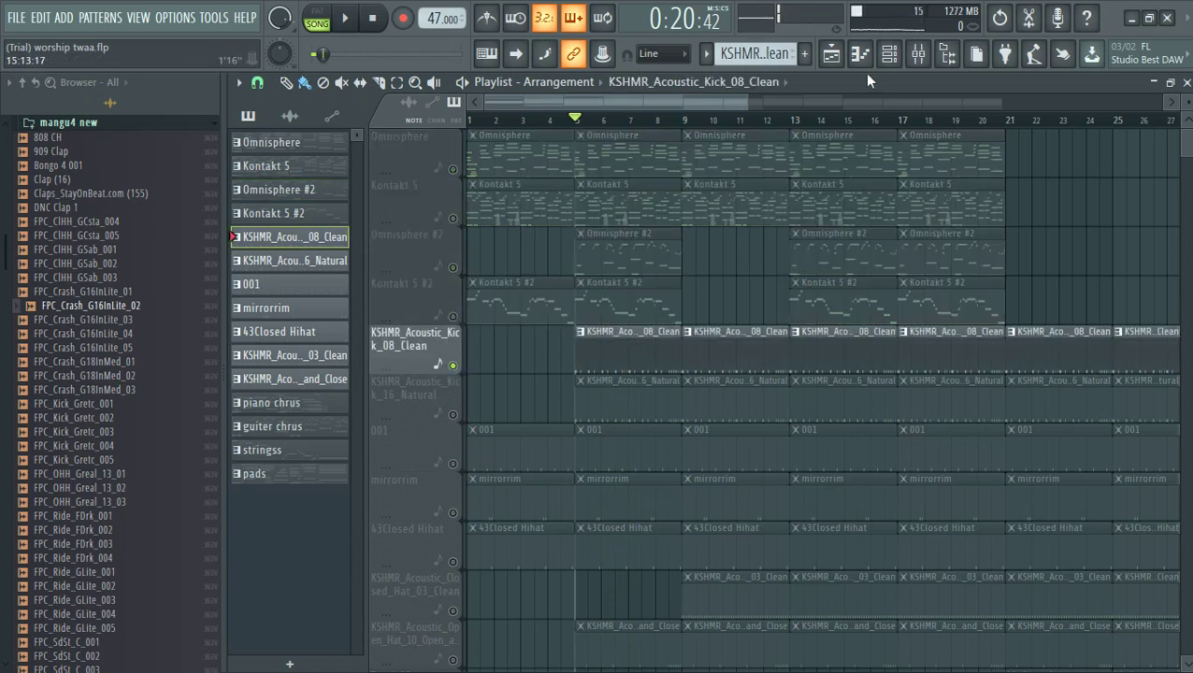
left_click(889, 54)
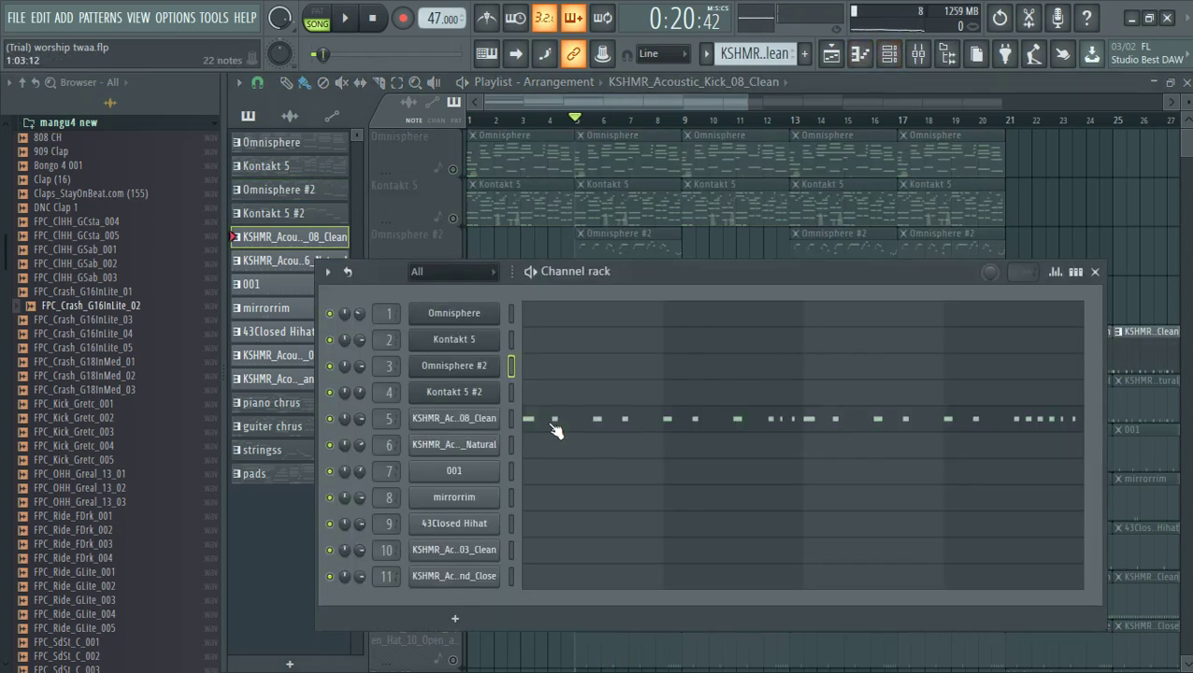
left_click(555, 425)
key("space")
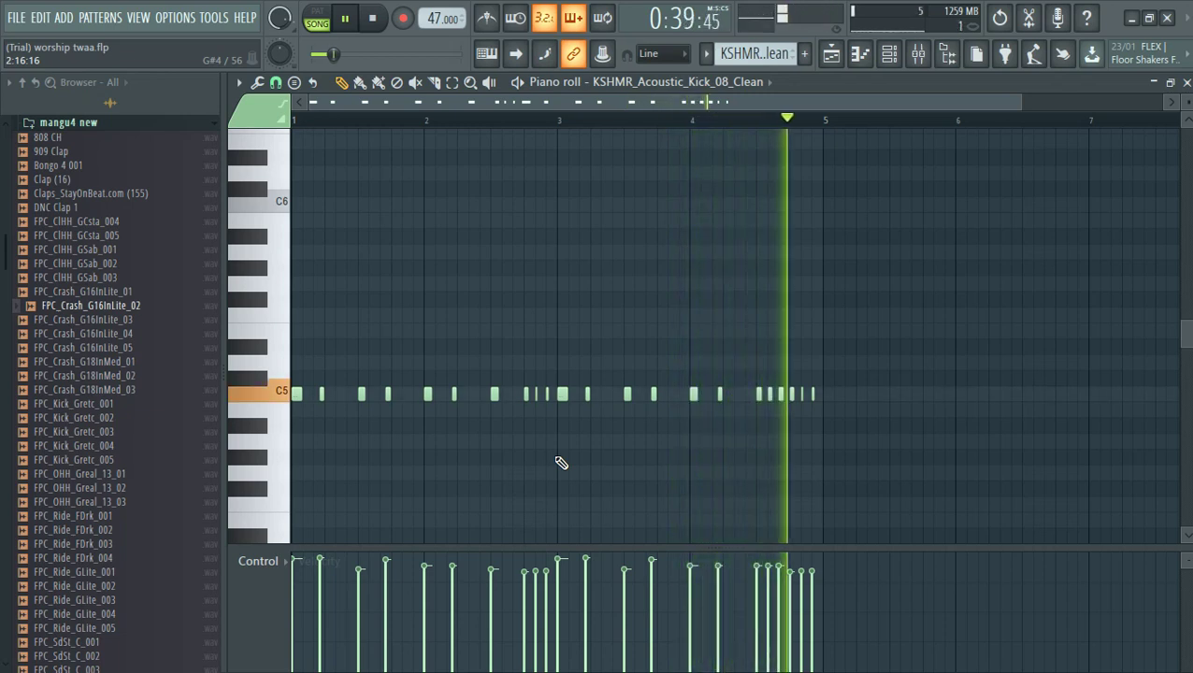
key("space")
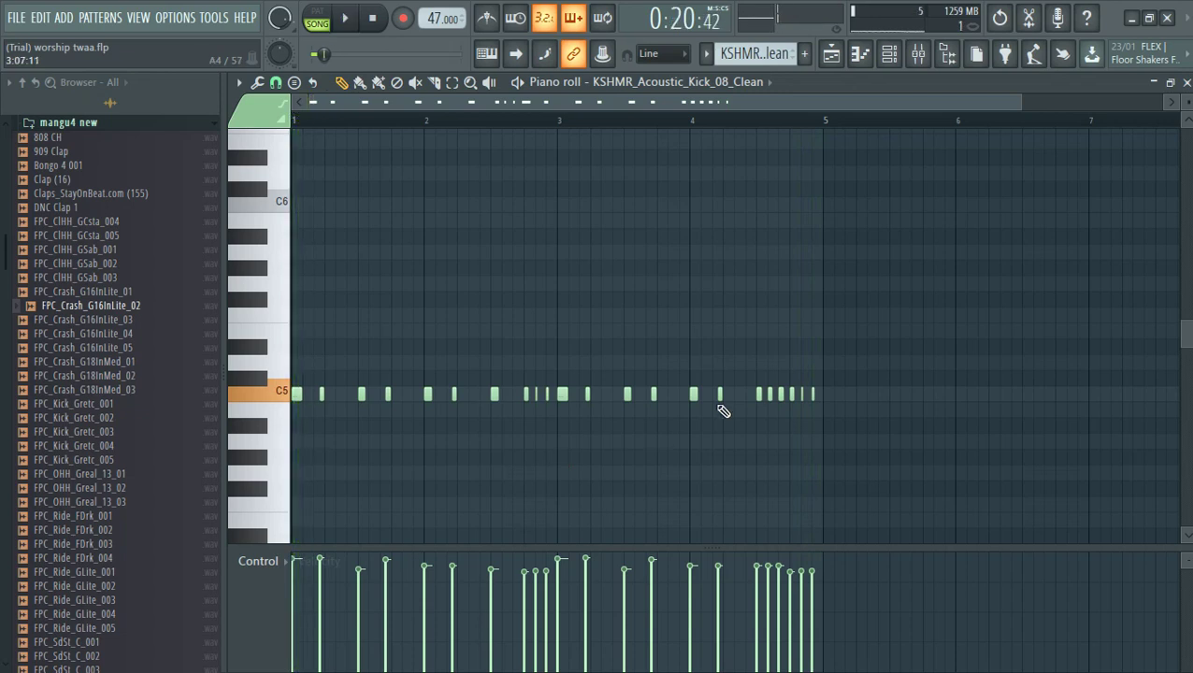
Close the kick pattern's piano roll and the Channel rack, and solo the KSHMR_Acoustic_Kick_16_Natural track.
left_click(1185, 83)
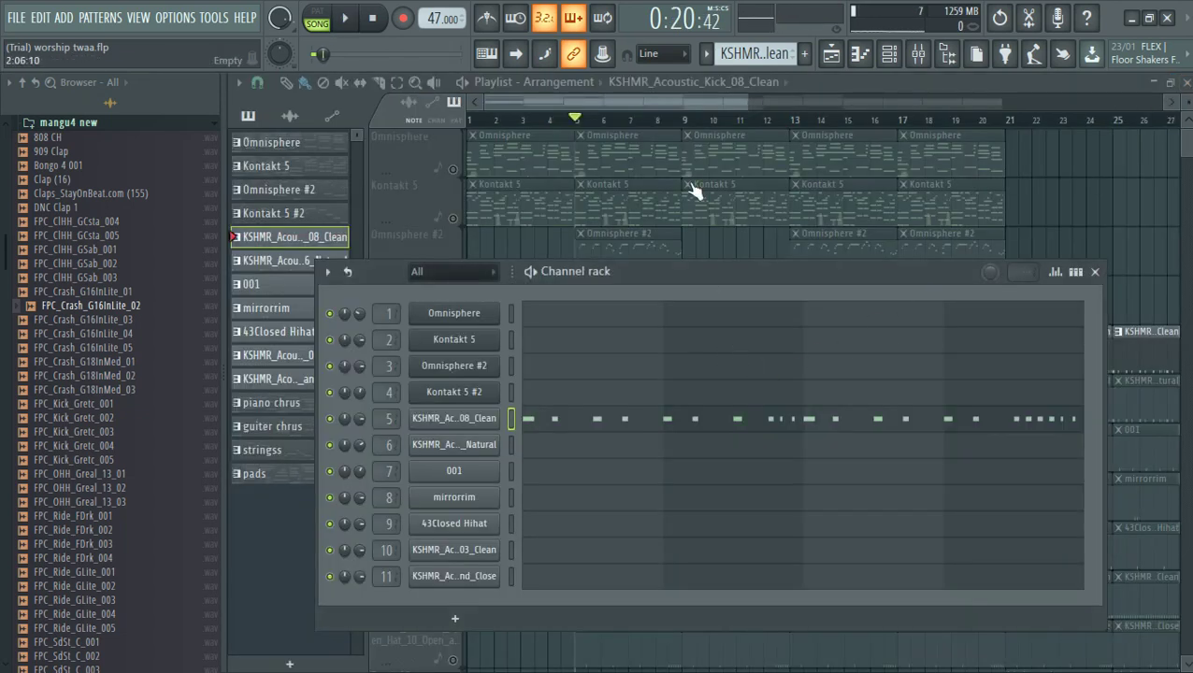
key("F6")
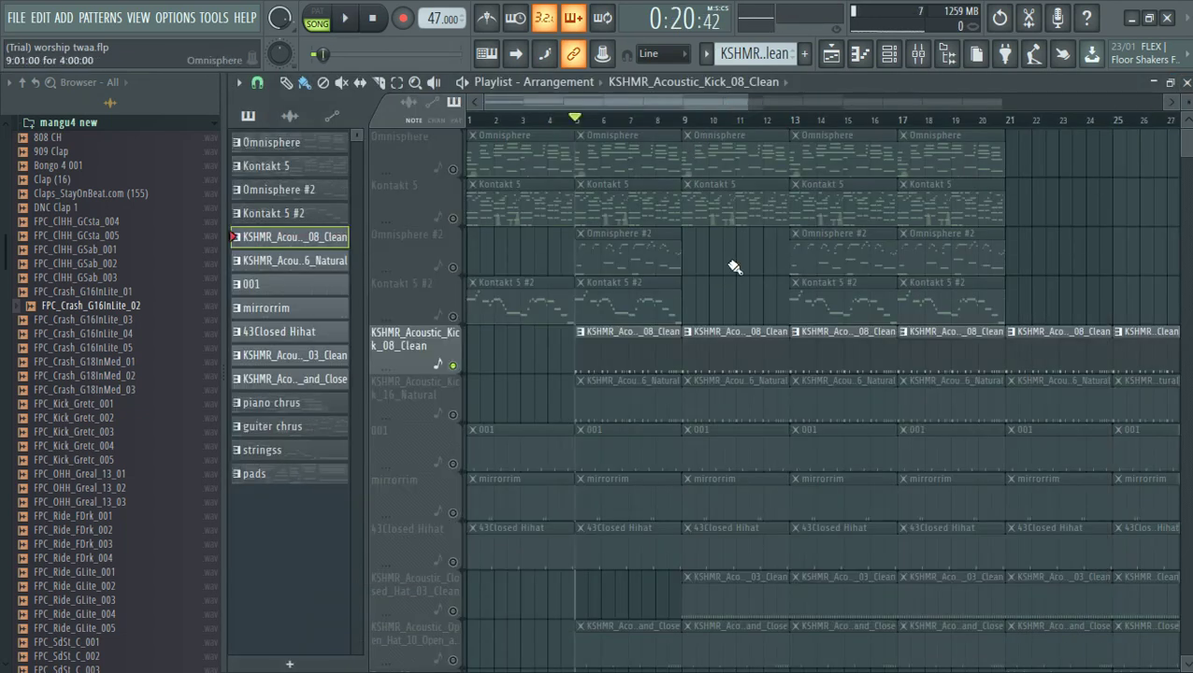
left_click(453, 416)
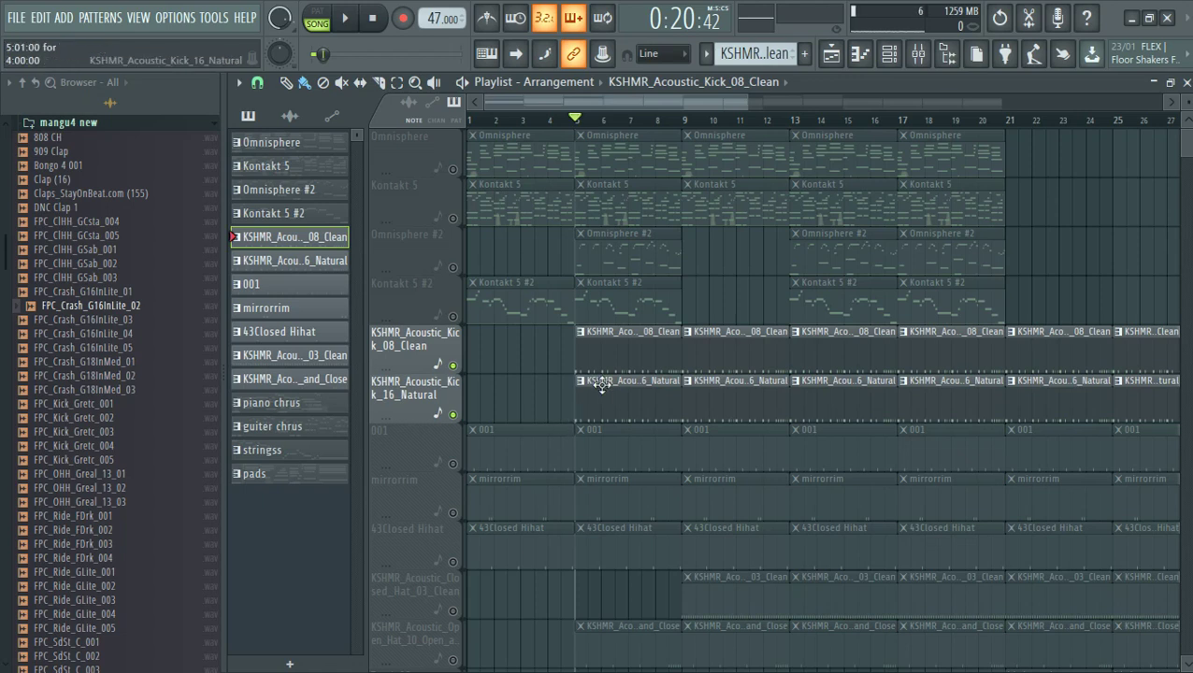
left_click(624, 403)
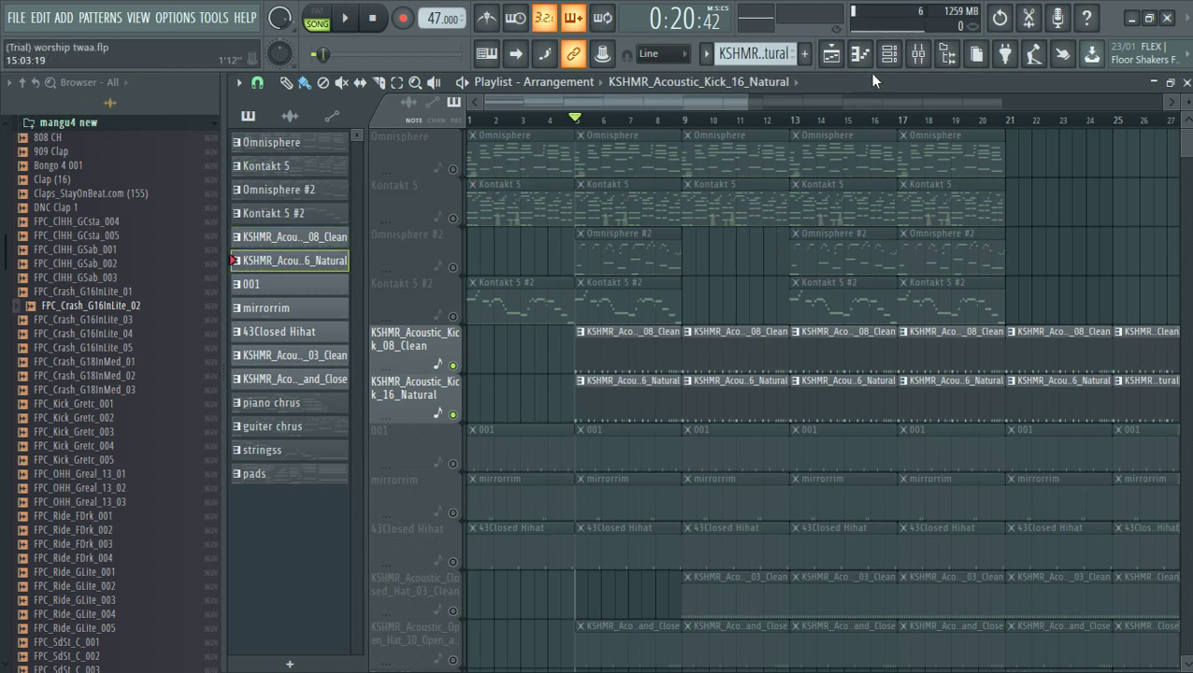
left_click(452, 416, "ctrl")
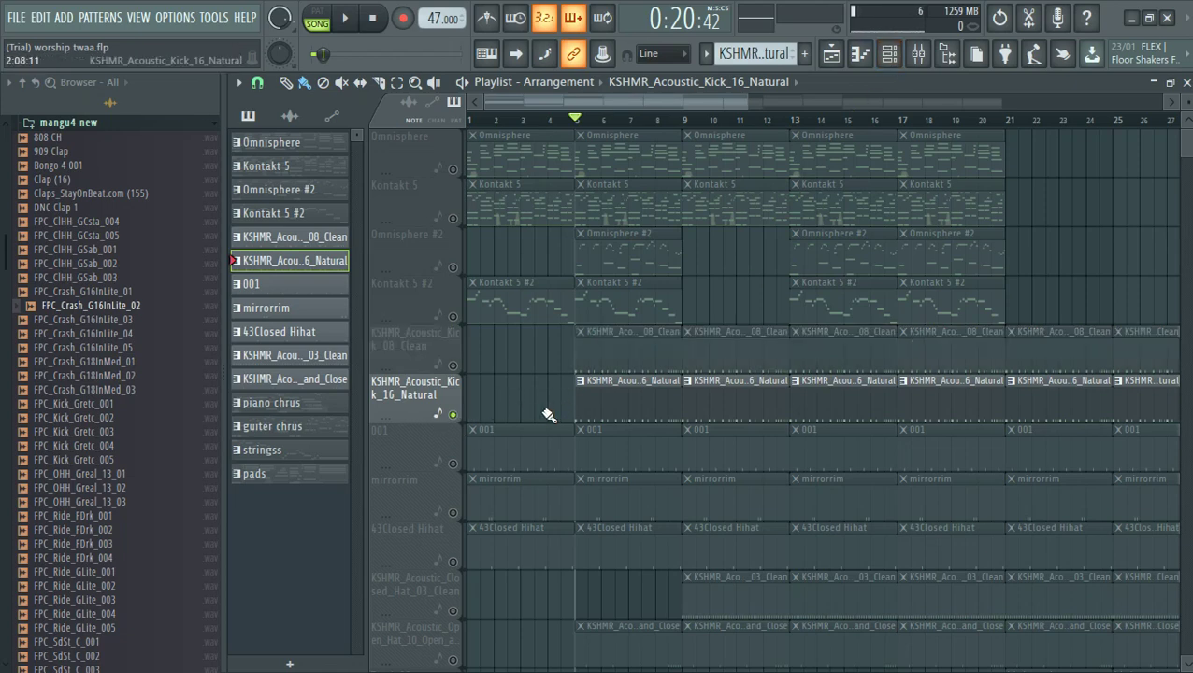
Play the KSHMR_Acoustic_Kick_16_Natural pattern in the piano roll from its start, and return to the playlist.
double_click(627, 402)
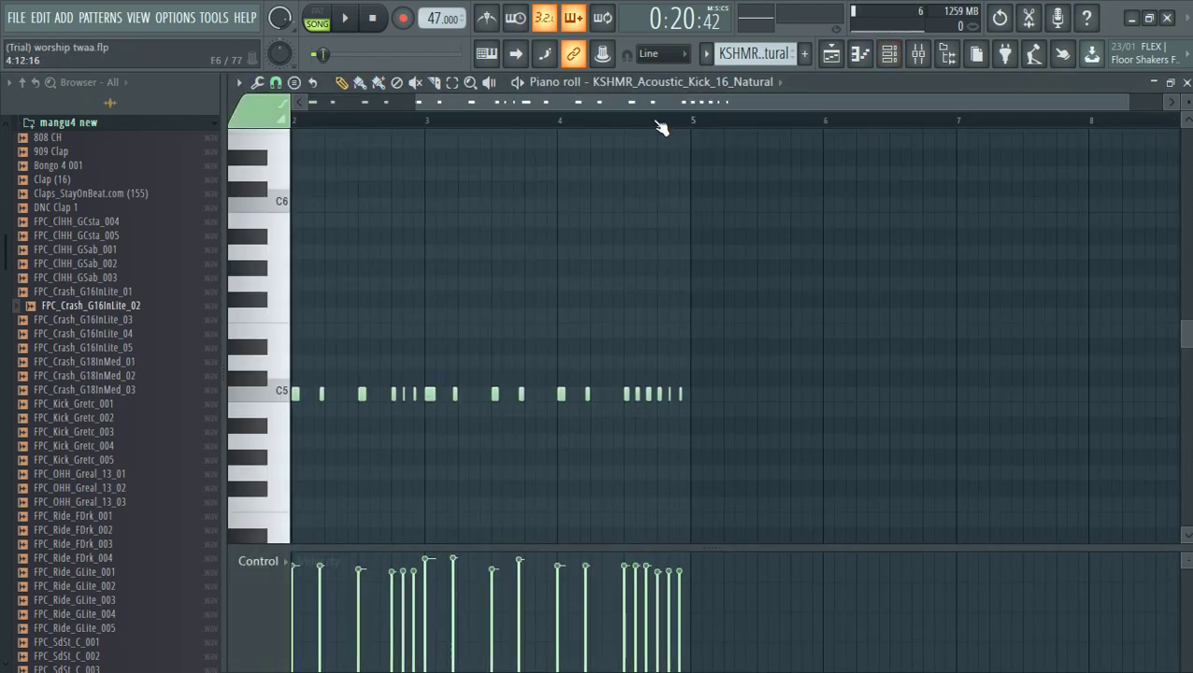
left_click_drag(644, 104, 342, 122)
key("space")
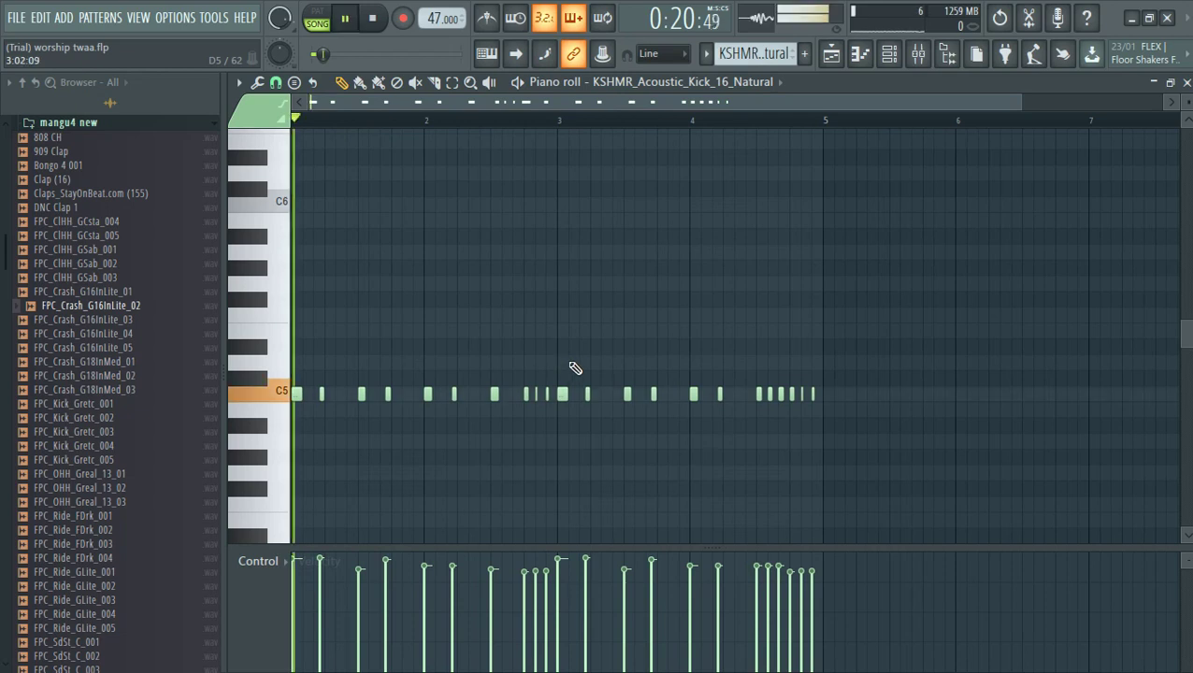
left_click(1186, 82)
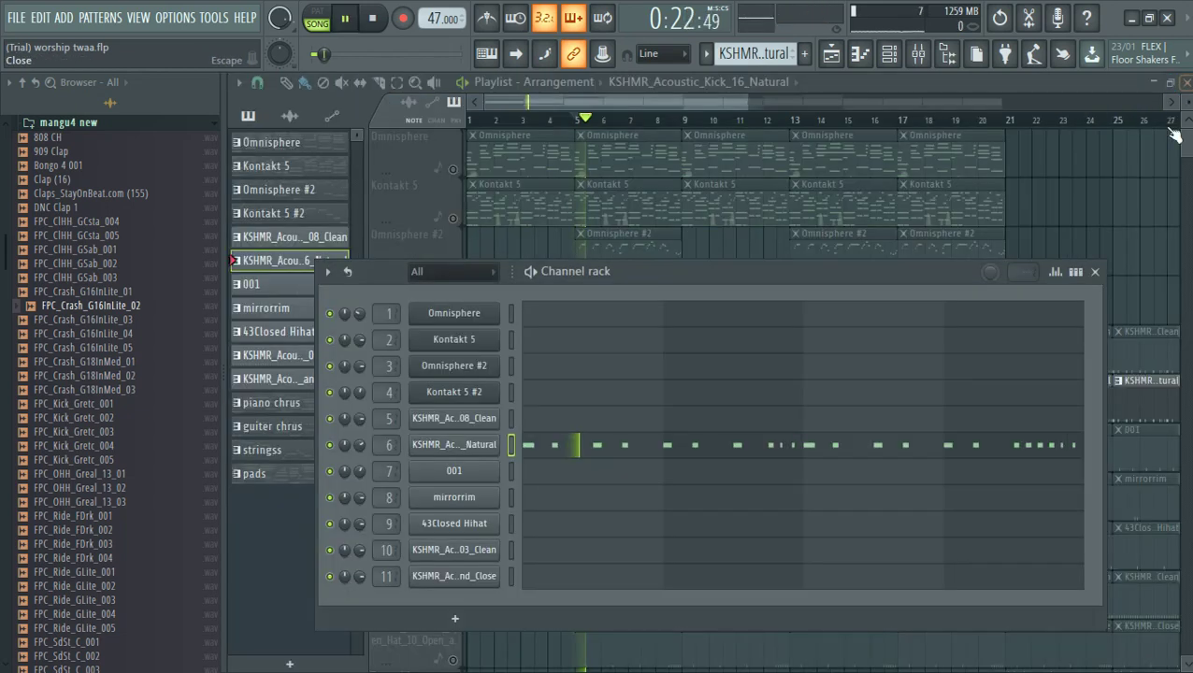
left_click(665, 105)
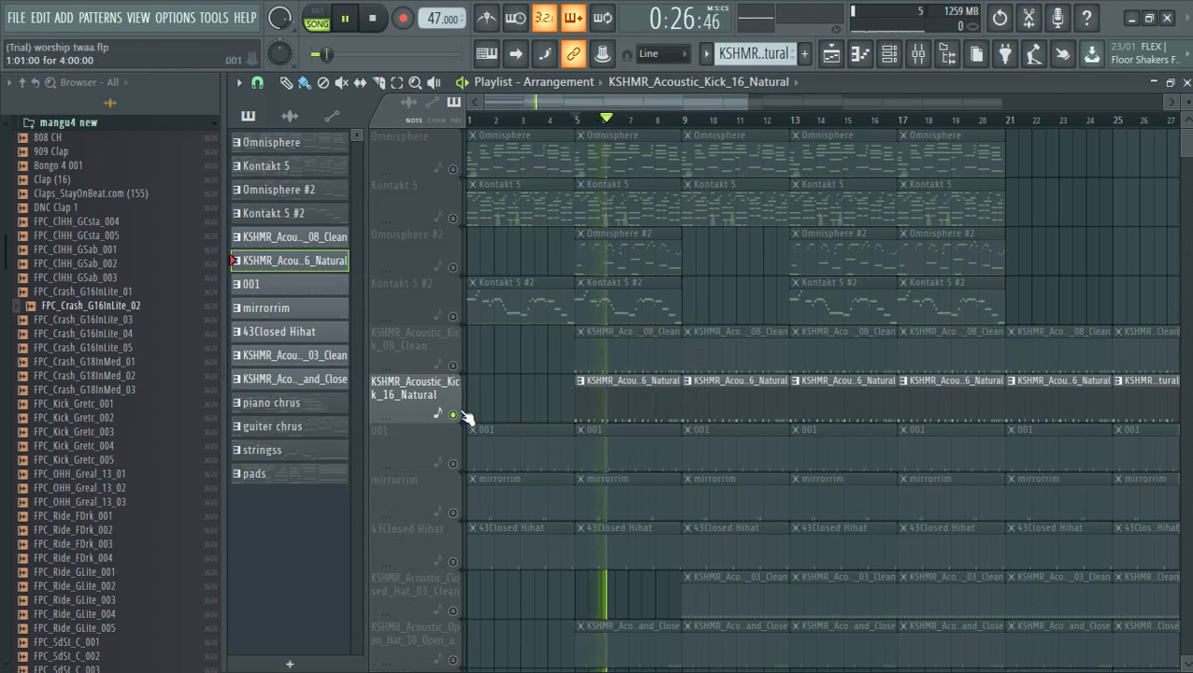
key("space")
Play both kick tracks together from bar 5, unmuting Kontakt 5 #2, Omnisphere #2, Kontakt 5 and Omnisphere during playback.
left_click(452, 366)
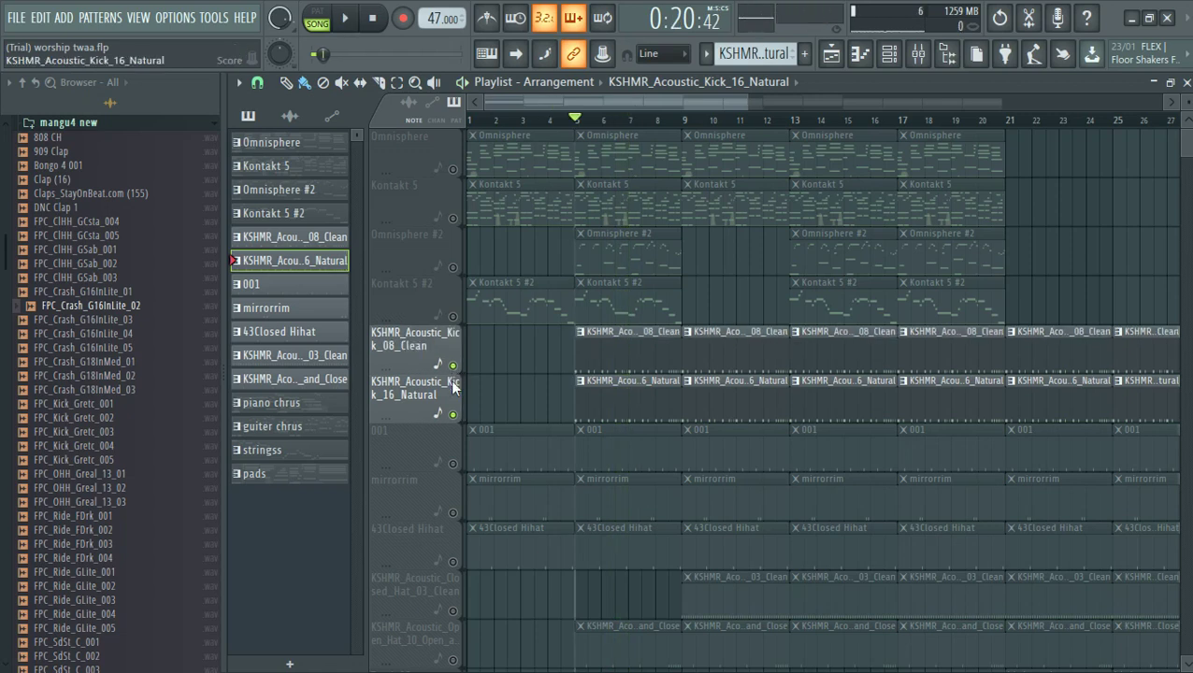
key("space")
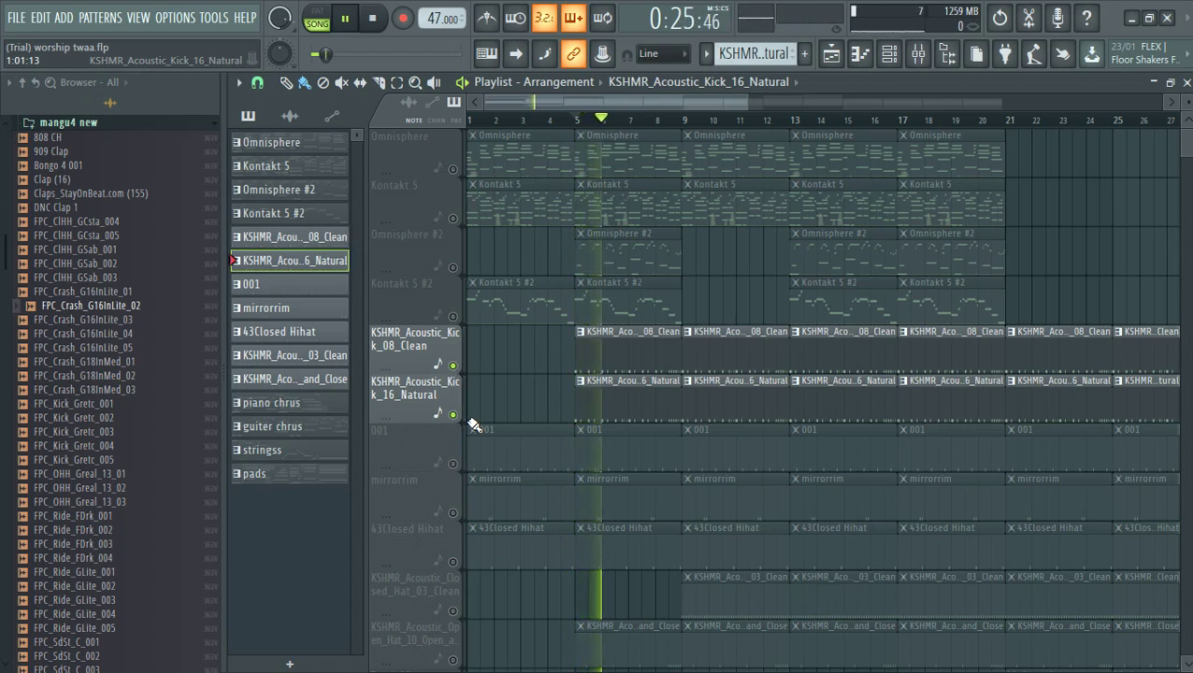
left_click(454, 317)
left_click(452, 267)
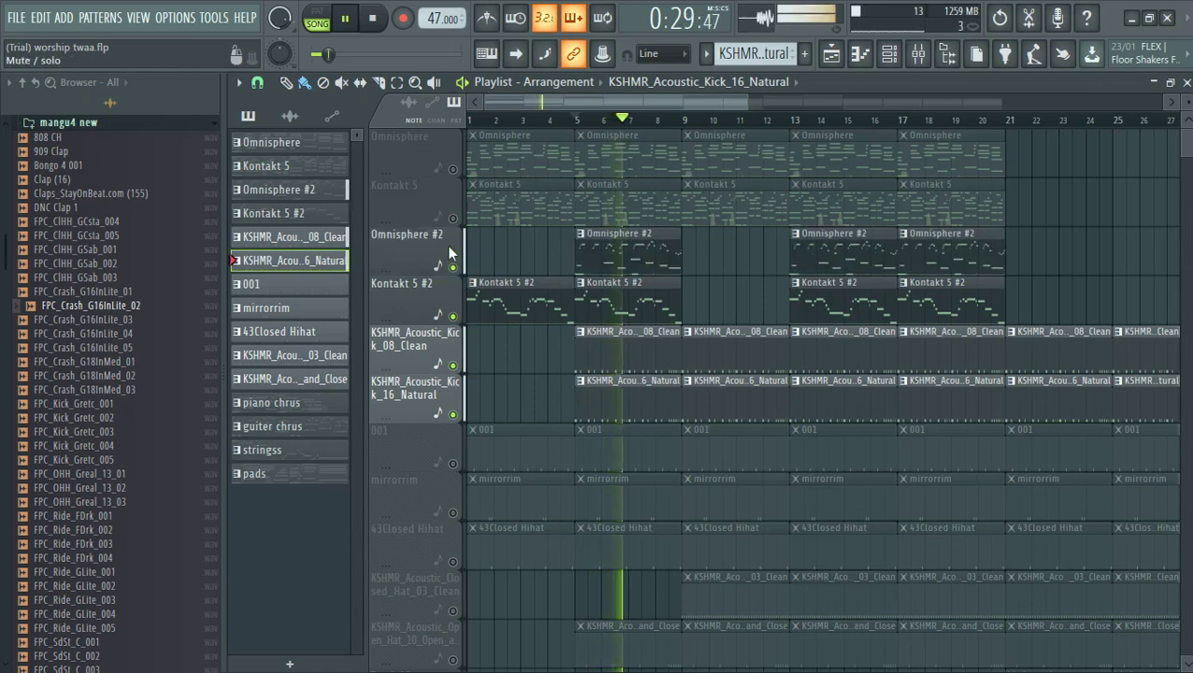
left_click(454, 219)
left_click(453, 169)
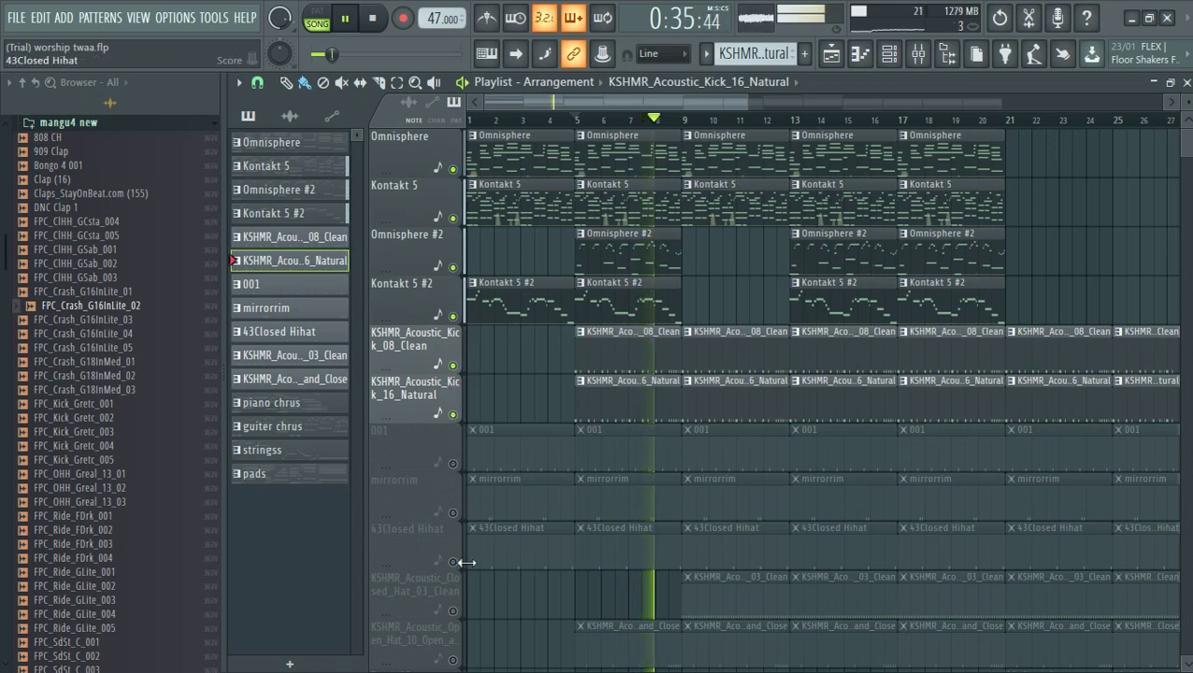
scroll(505, 589, "down", 1)
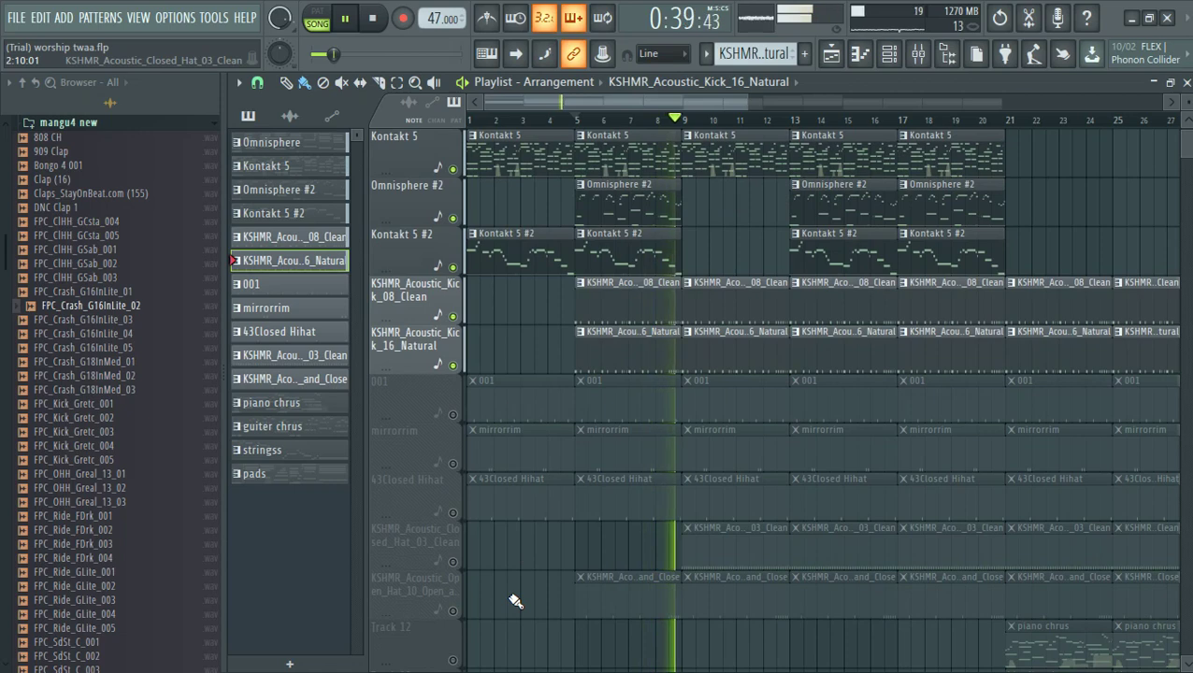
key("space")
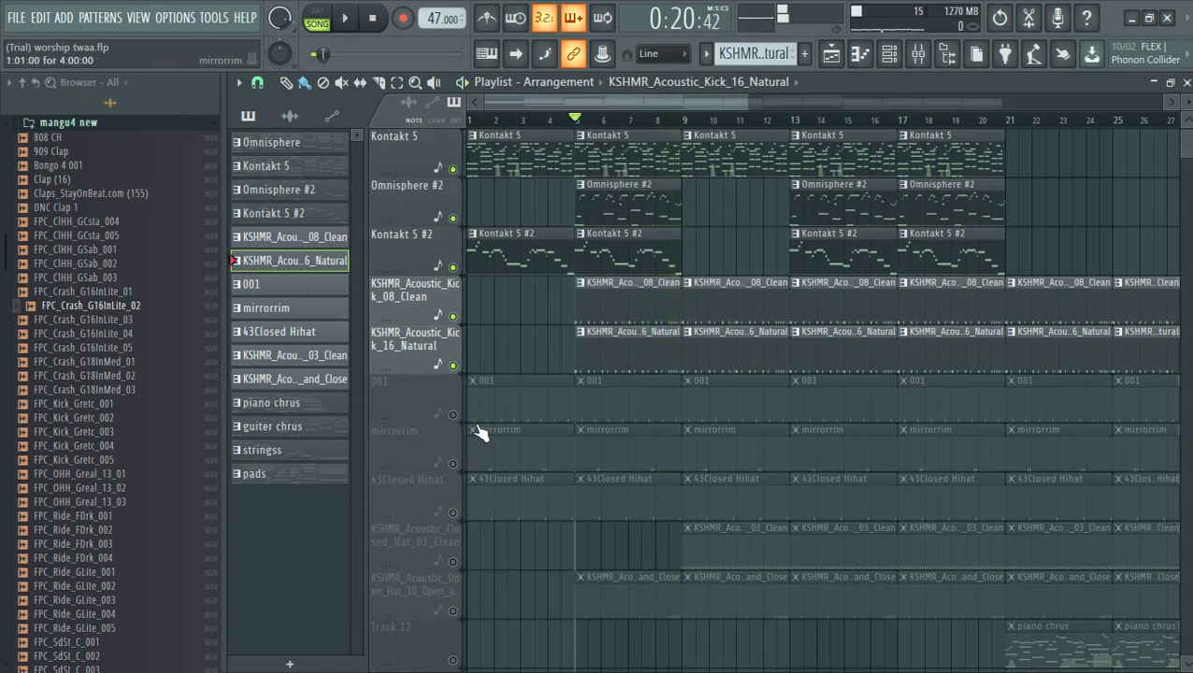
Solo the 001 track and play it from bar 5, unmuting both KSHMR acoustic kick tracks during playback.
right_click(455, 417)
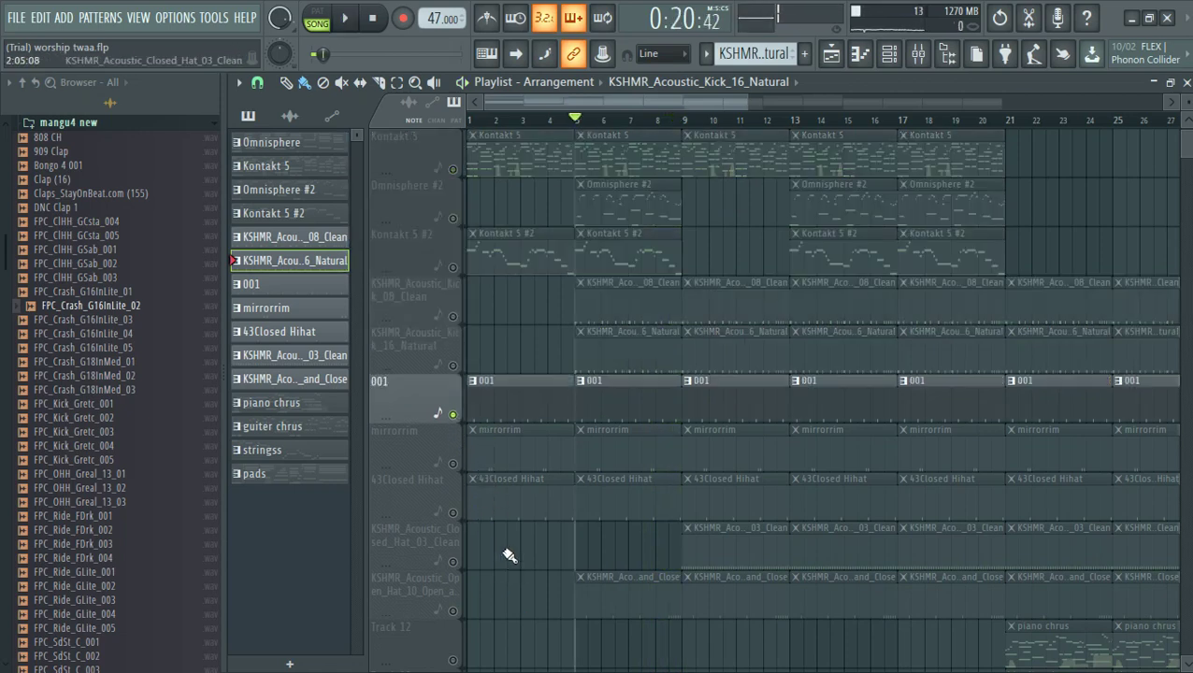
key("space")
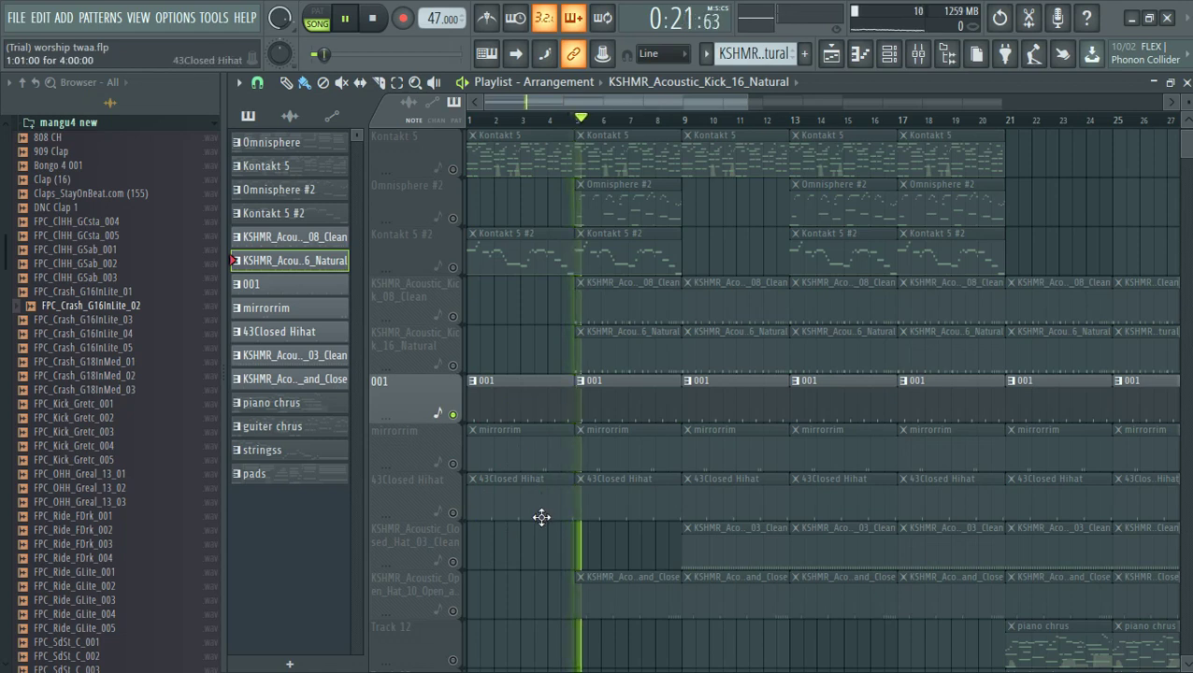
left_click(455, 366)
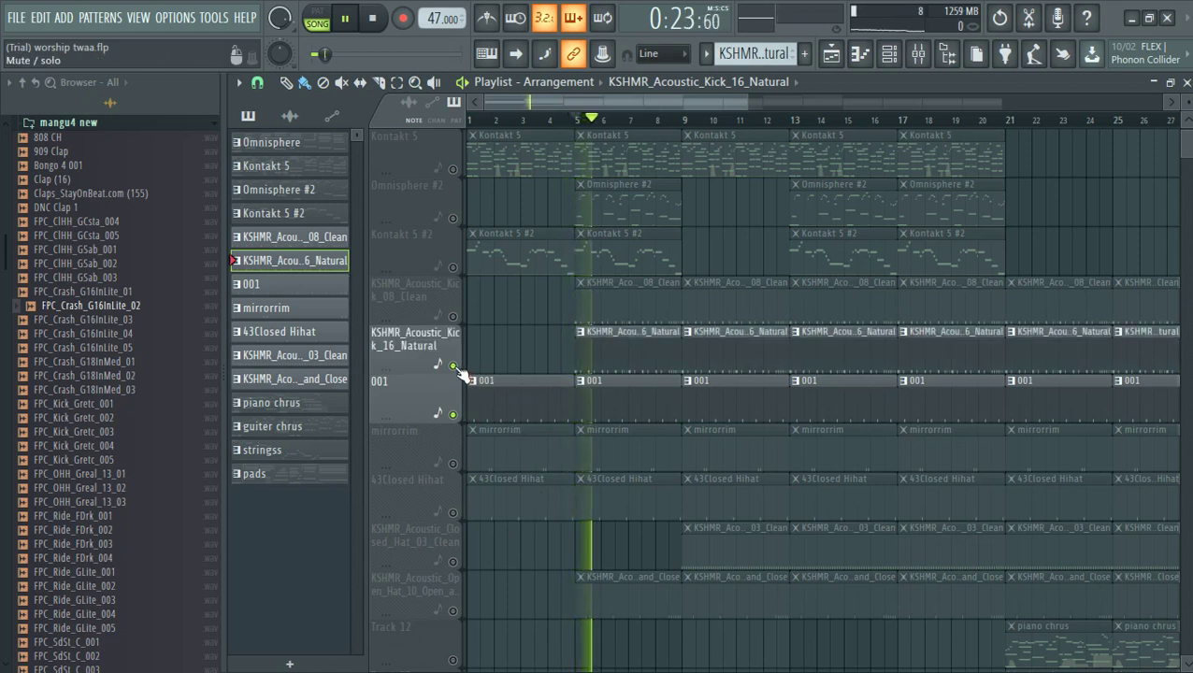
left_click(455, 317)
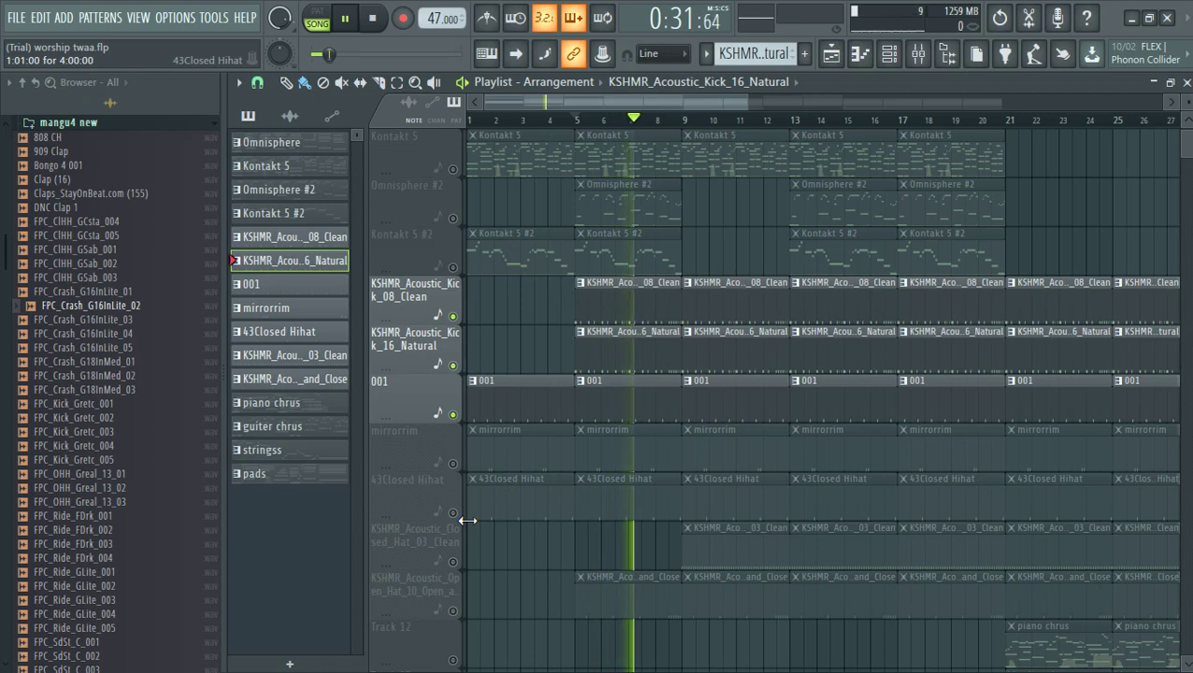
key("space")
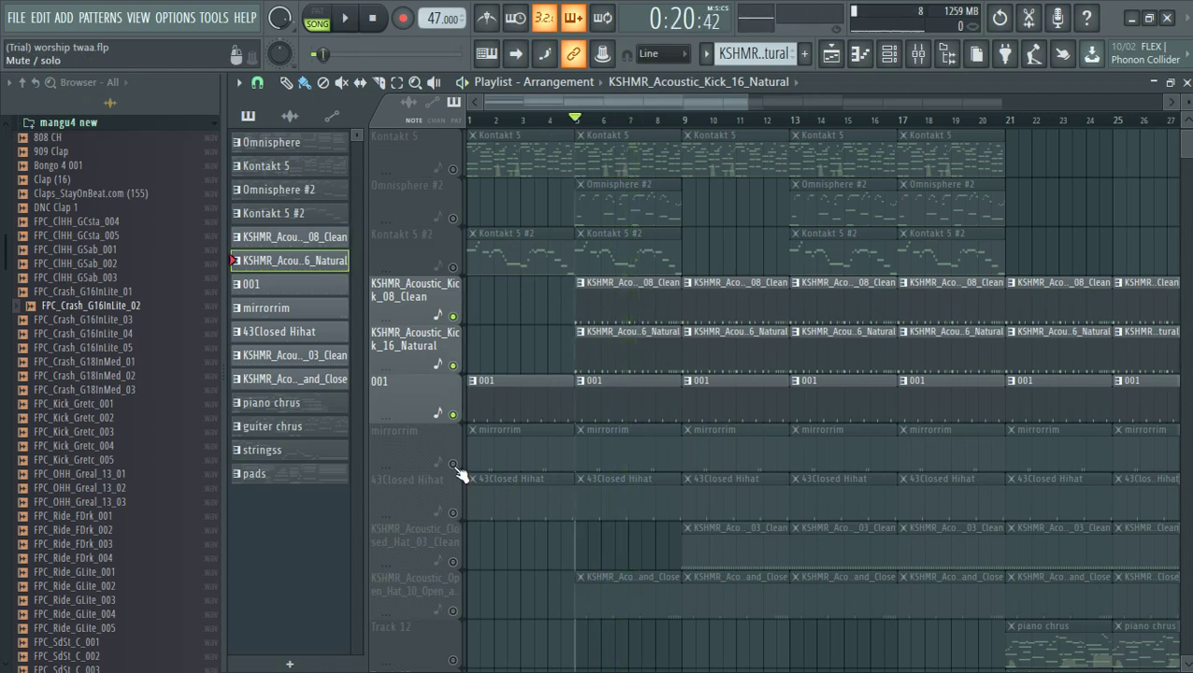
Unmute the mirrorrim, 43Closed Hihat and KSHMR open hat tracks and play them with 001 and the kicks from bar 5.
left_click(454, 464)
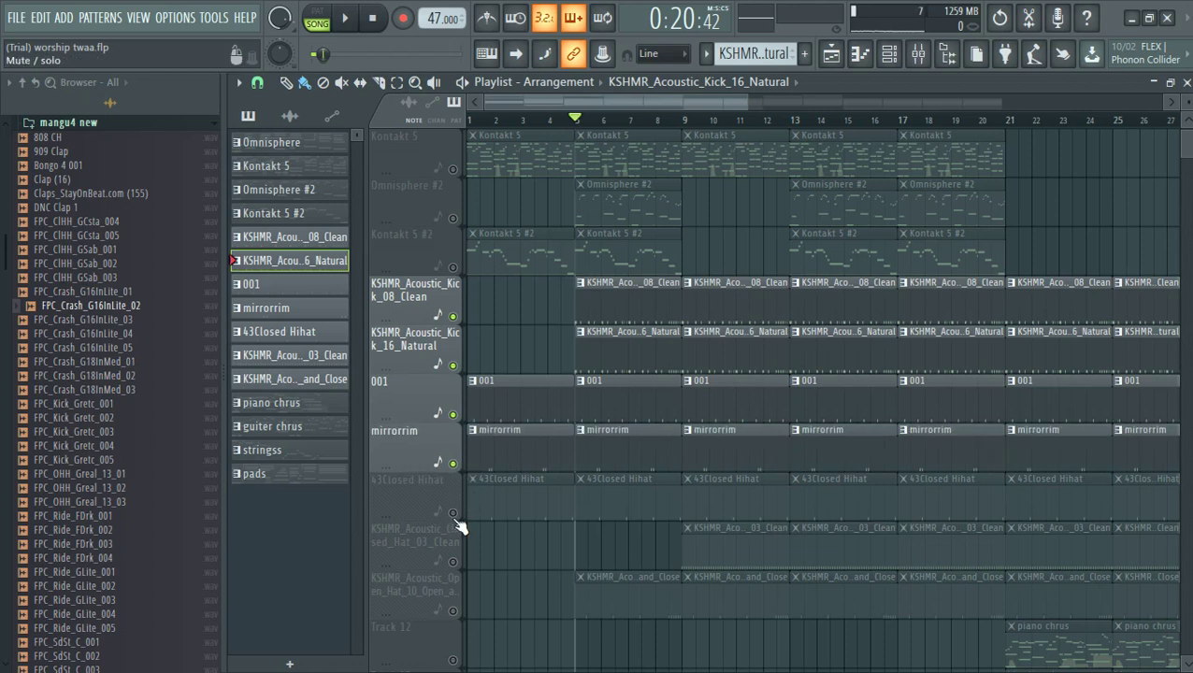
left_click(454, 514)
left_click(453, 612)
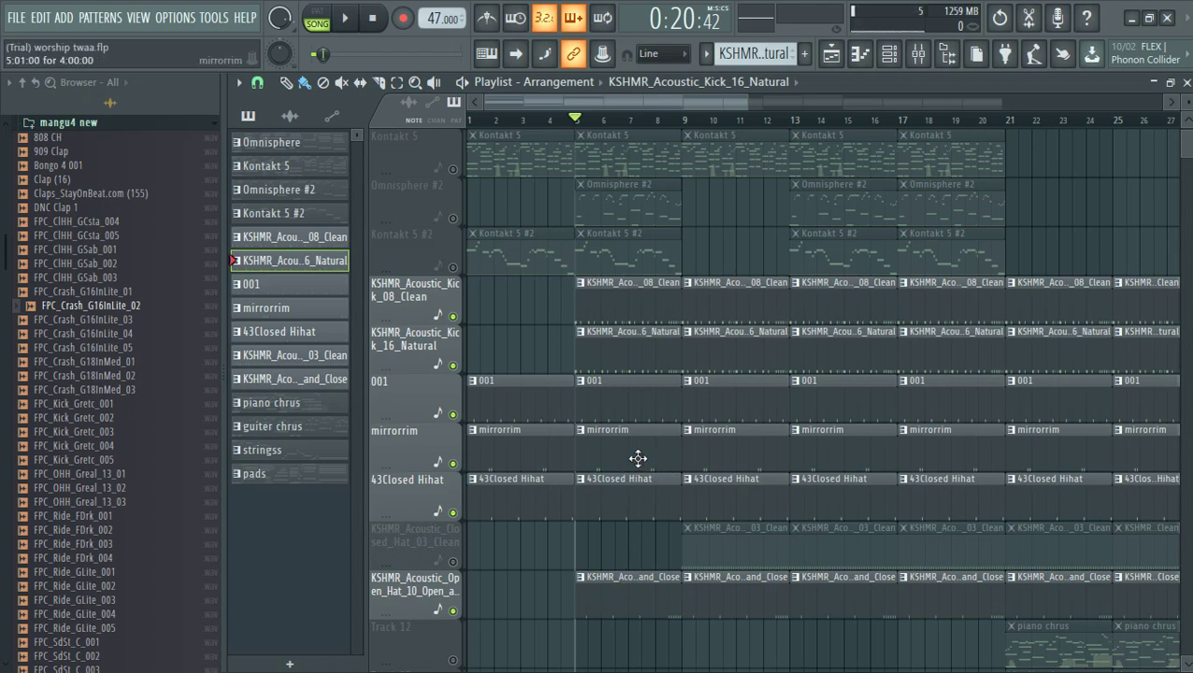
key("space")
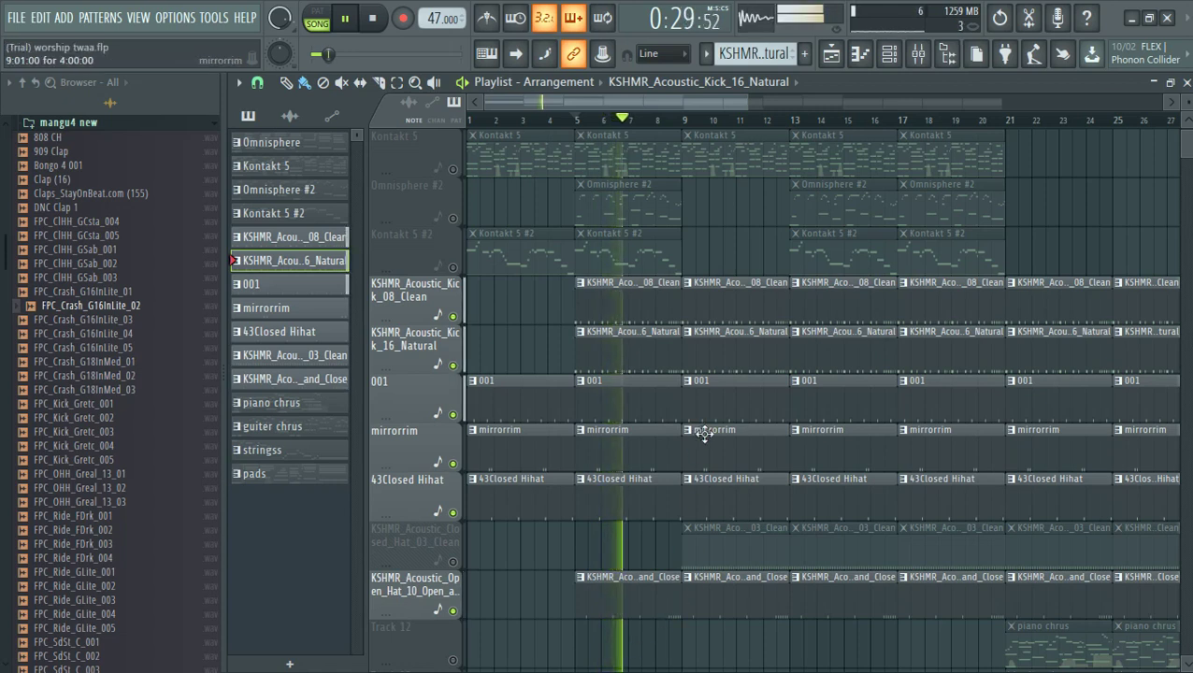
key("space")
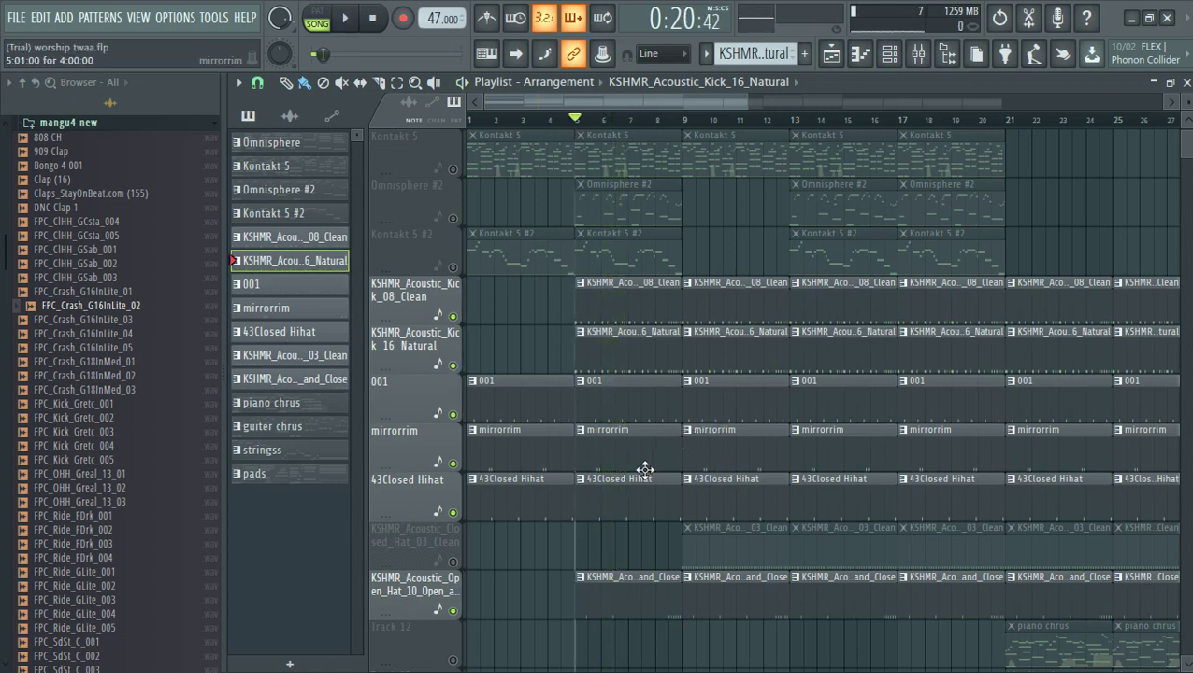
Solo the KSHMR_Acoustic_Closed_Hat_03_Clean track and play it from bar 9.
right_click(452, 562)
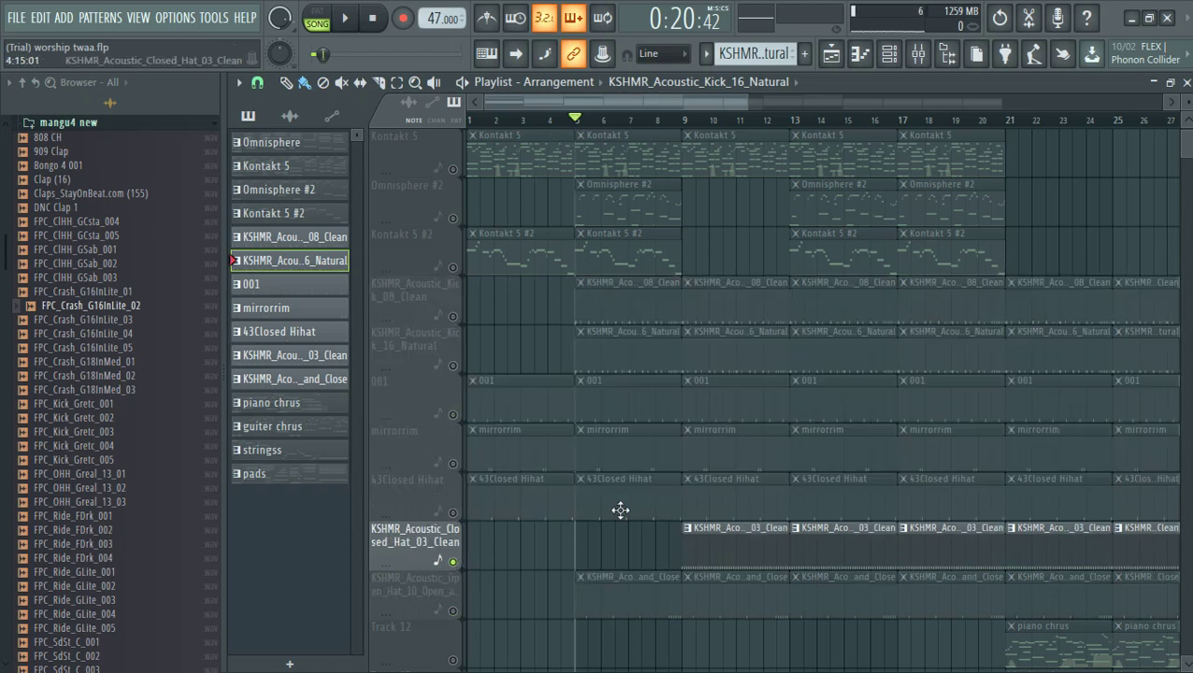
left_click(685, 122)
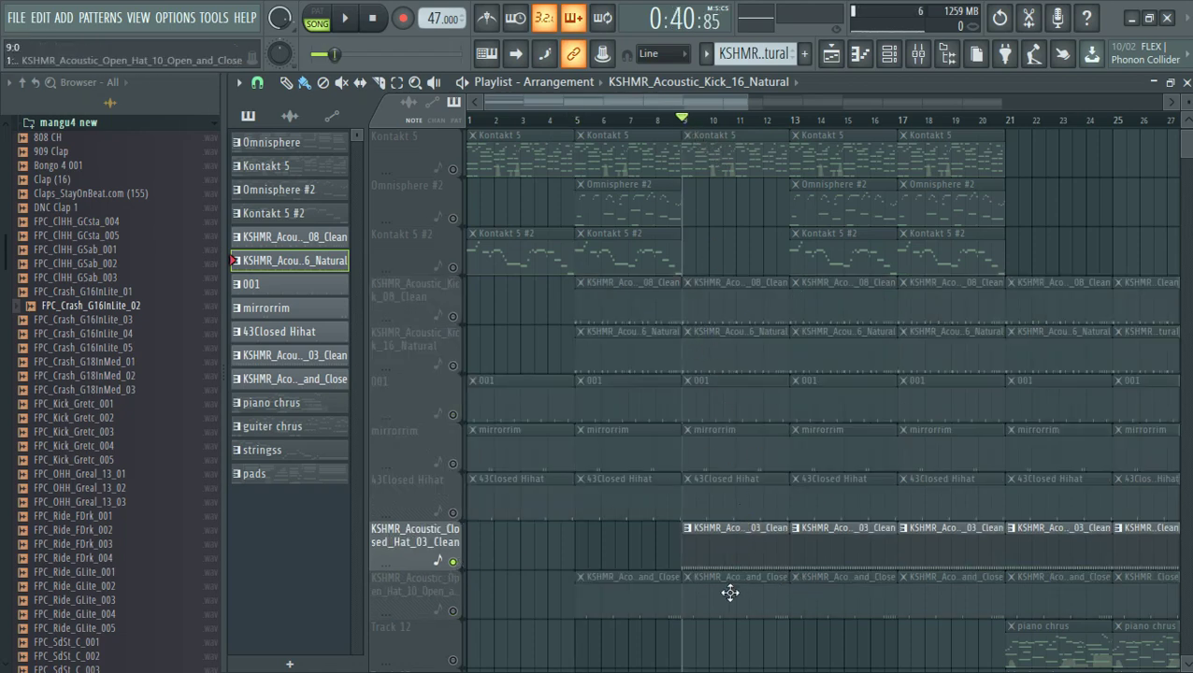
key("space")
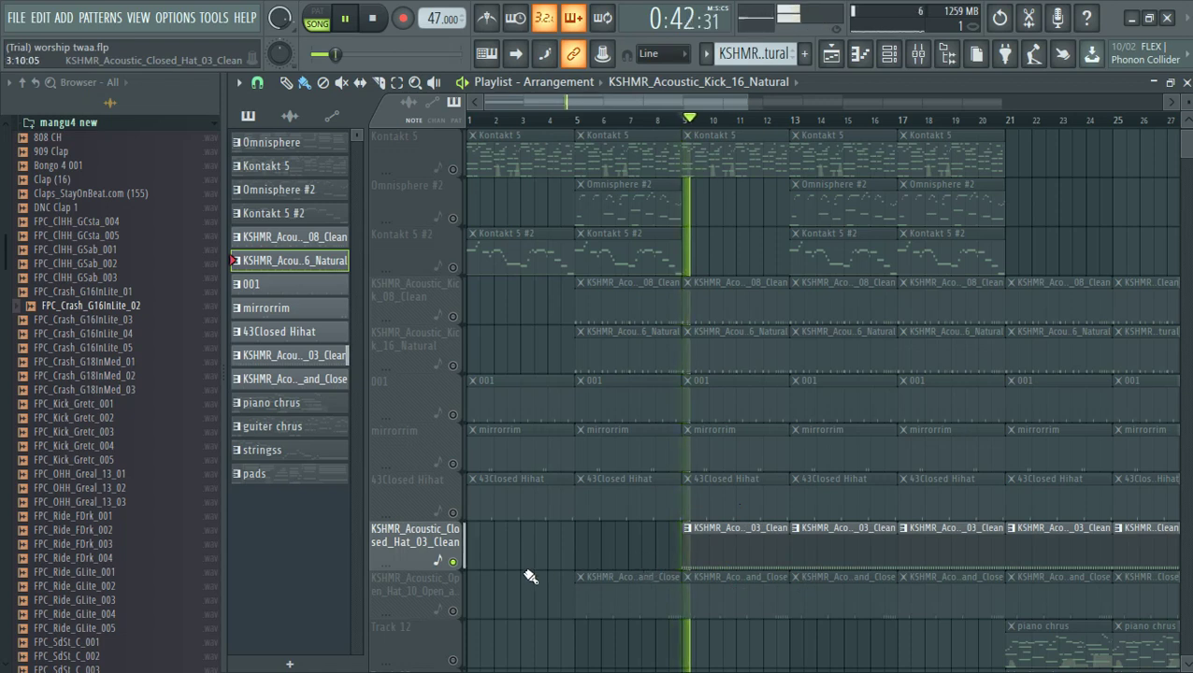
key("space")
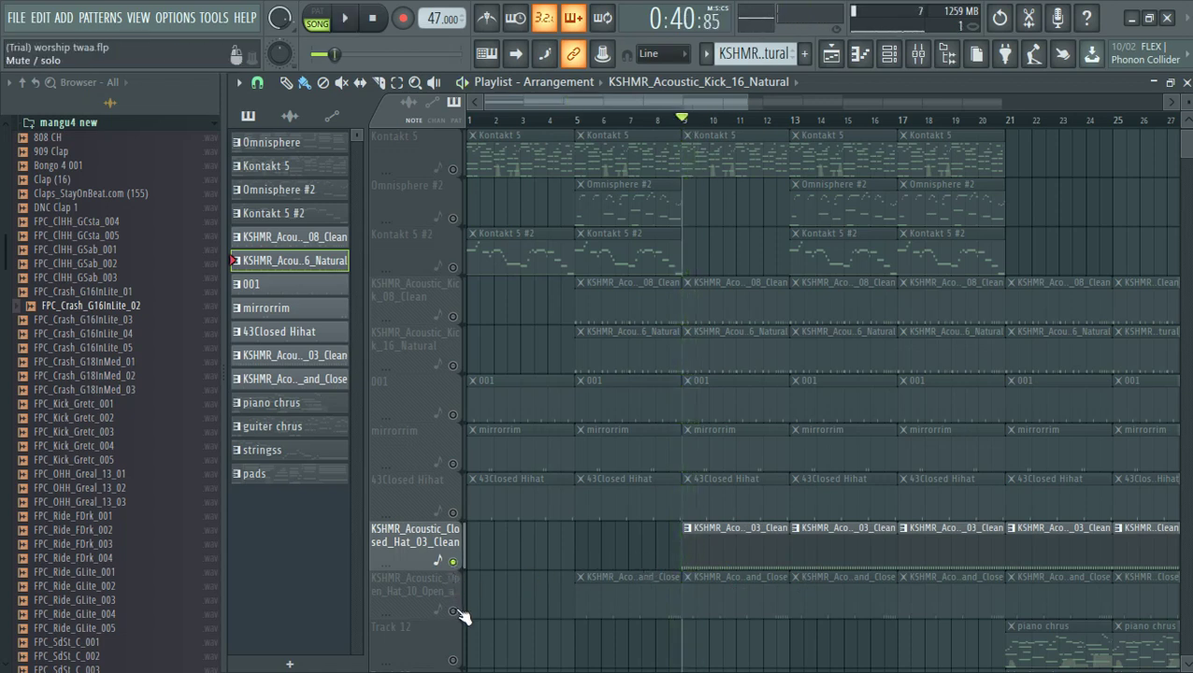
Unmute the KSHMR open hat and 43Closed Hihat tracks, and play from bar 9 while also unmuting mirrorrim and 001.
left_click(453, 612)
left_click(453, 513)
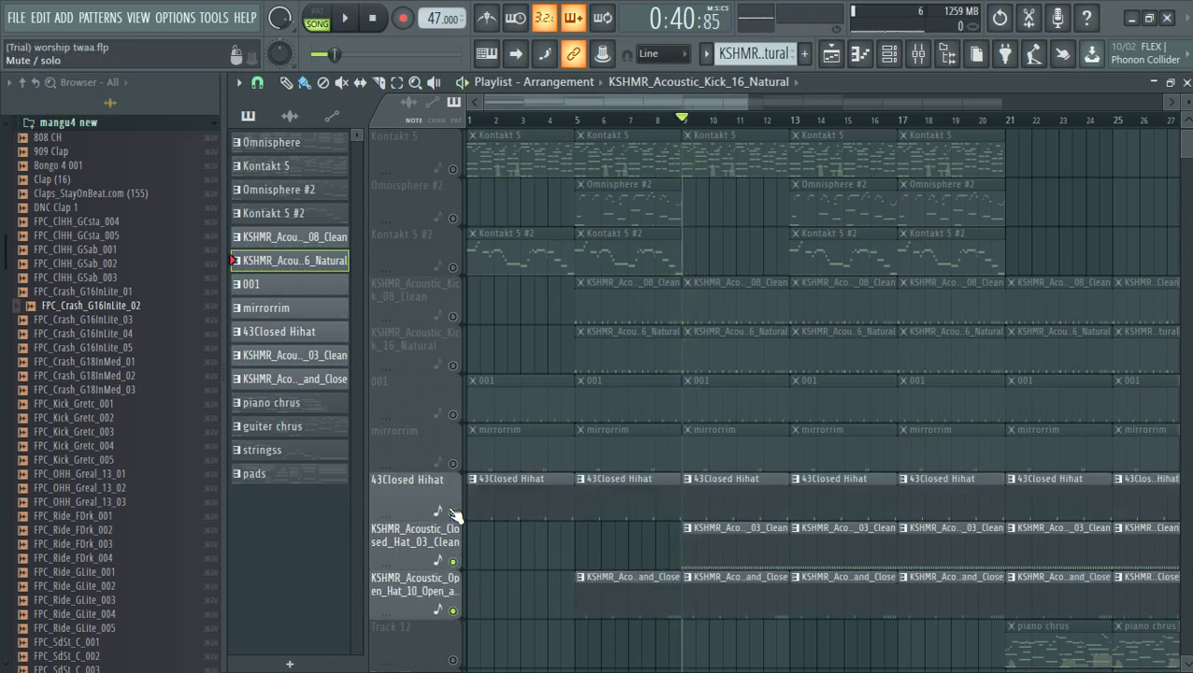
key("space")
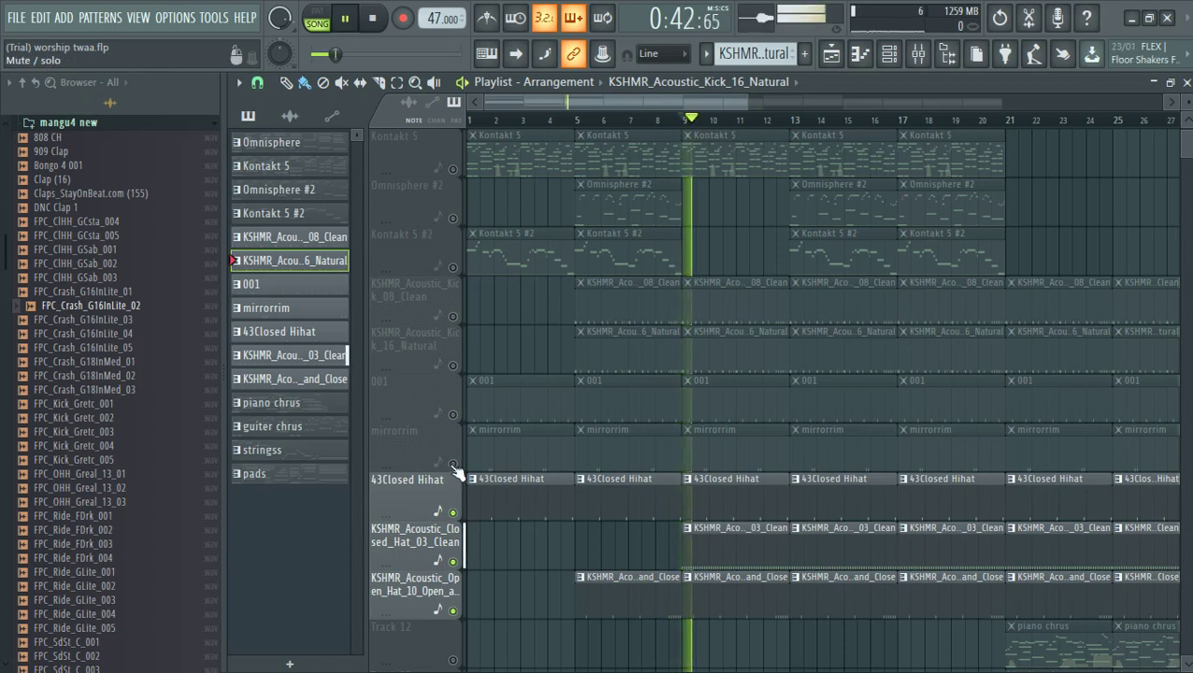
left_click(453, 465)
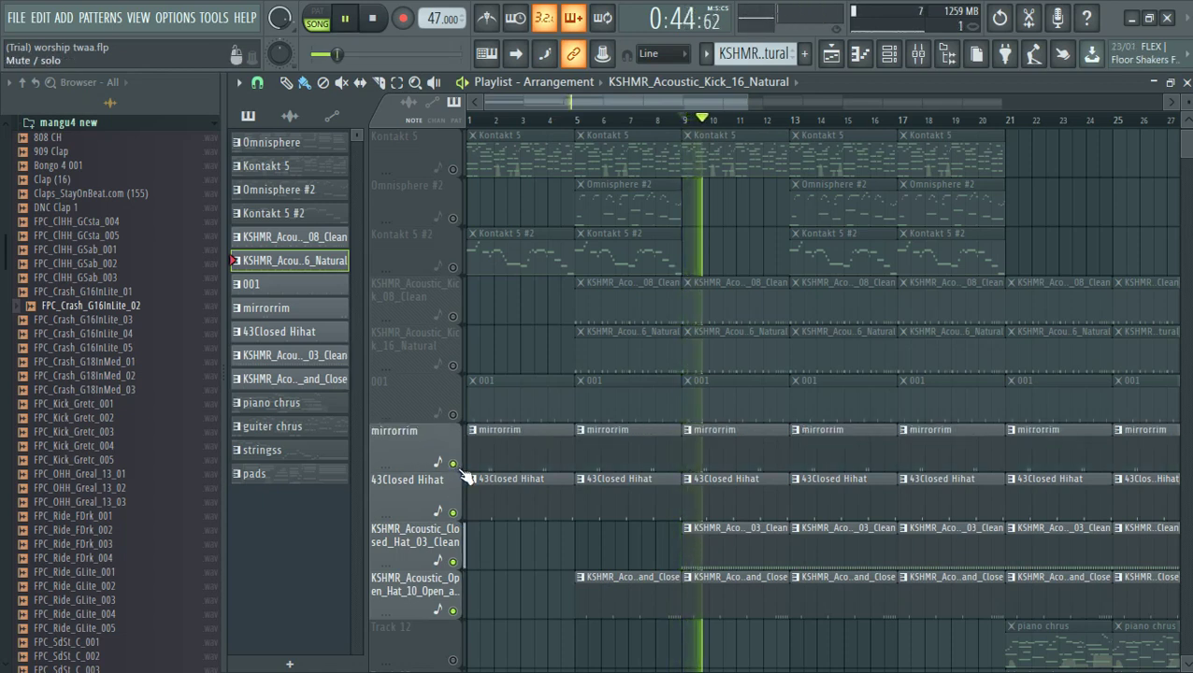
left_click(453, 415)
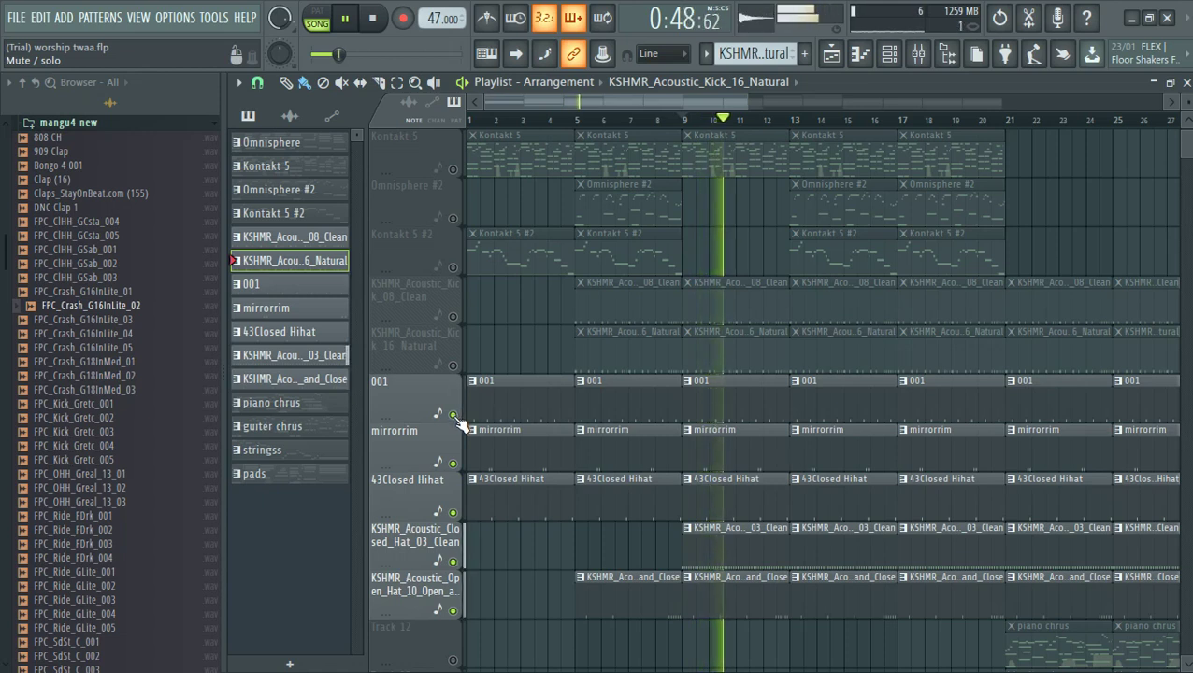
Examine the KSHMR_Acoustic_Closed_Hat_03_Clean pattern in the Channel rack during playback, and close the rack and stop playback.
left_click(750, 552)
left_click(889, 53)
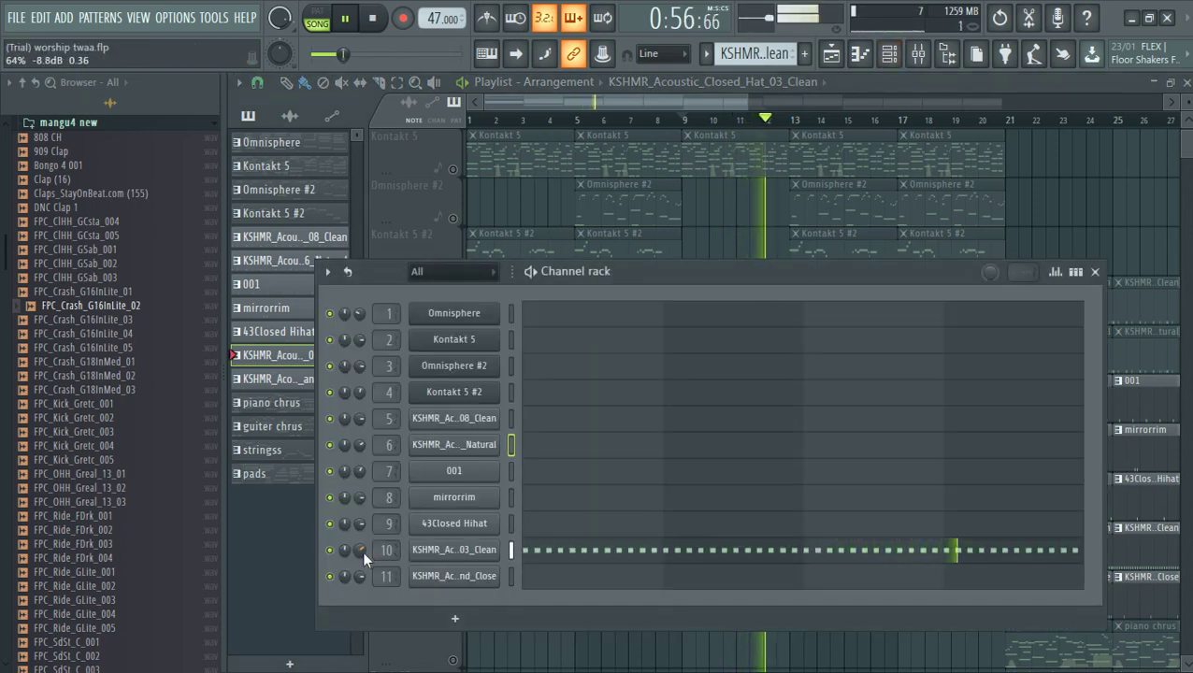
left_click(856, 81)
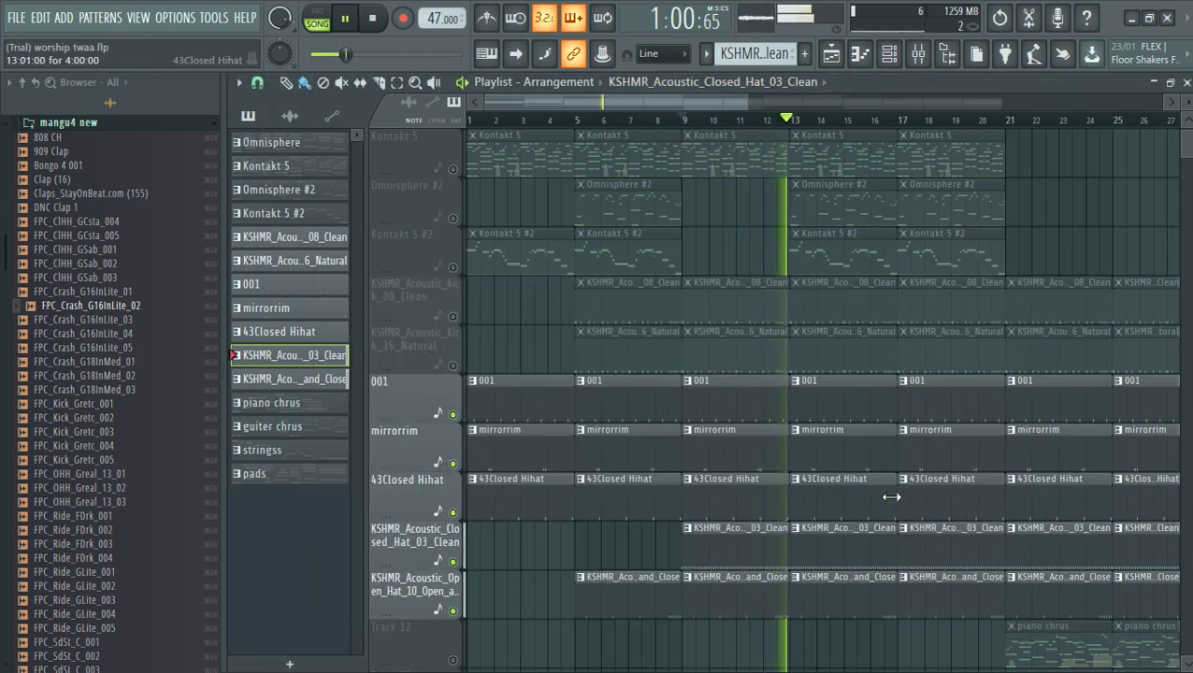
key("space")
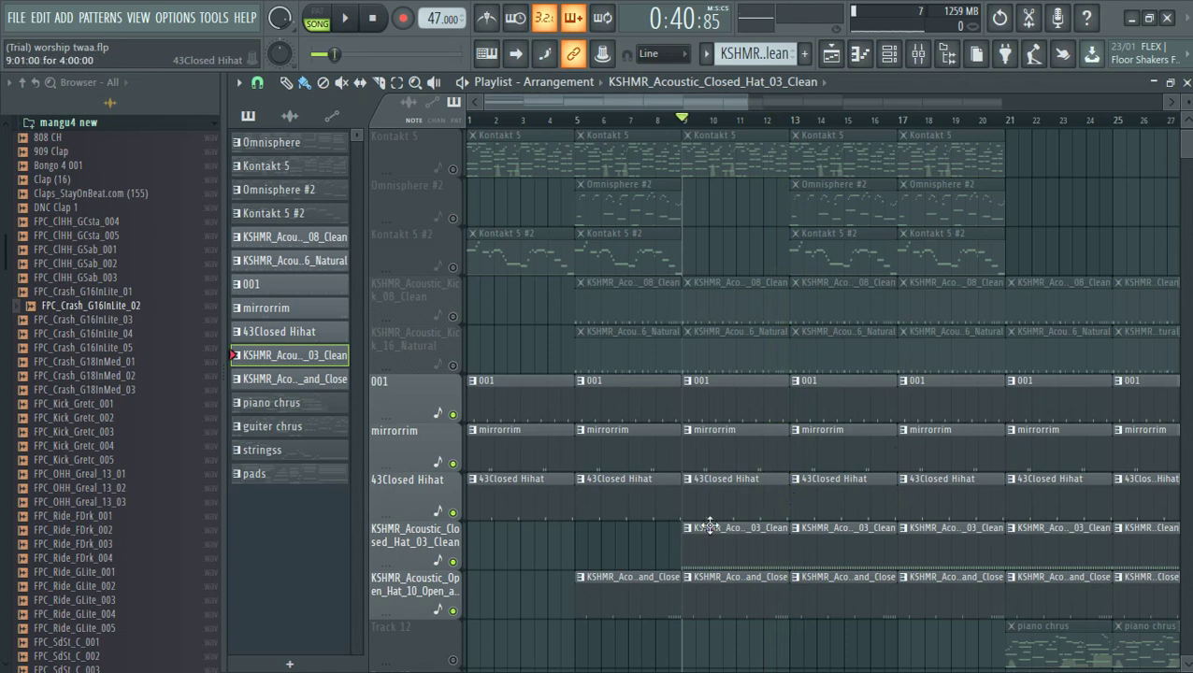
Unmute both KSHMR acoustic kick tracks and play all the percussion layers together from bar 9.
scroll(608, 535, "up", 1)
left_click(453, 414)
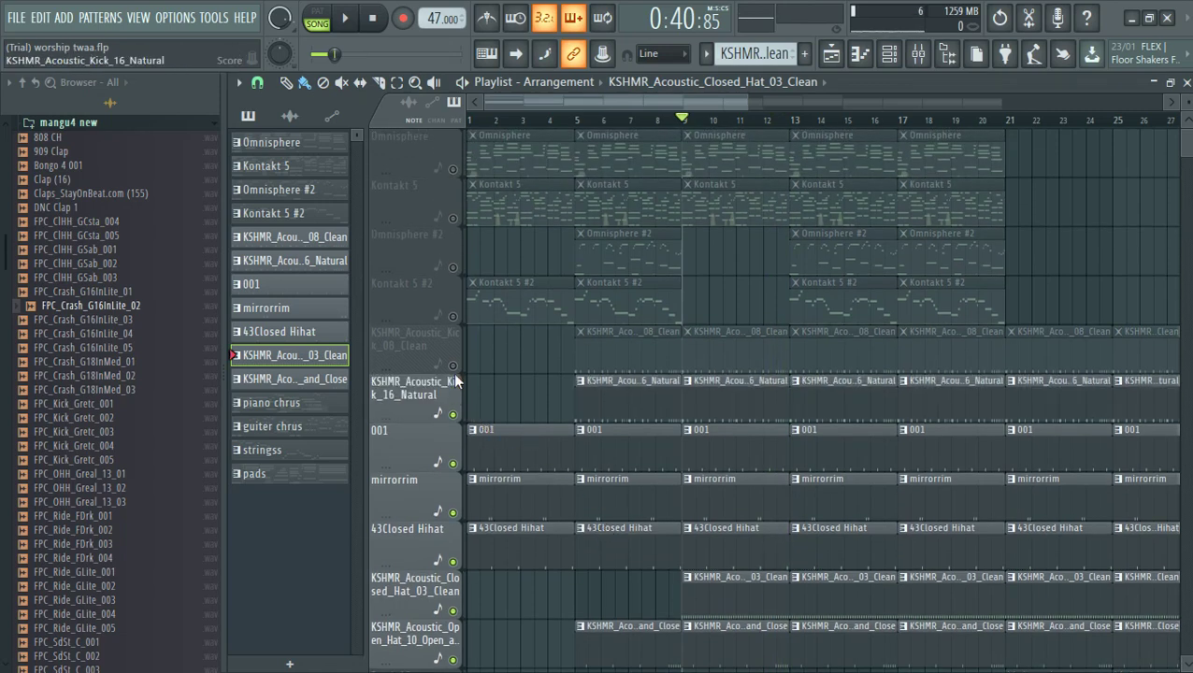
left_click(453, 365)
scroll(549, 522, "down", 2)
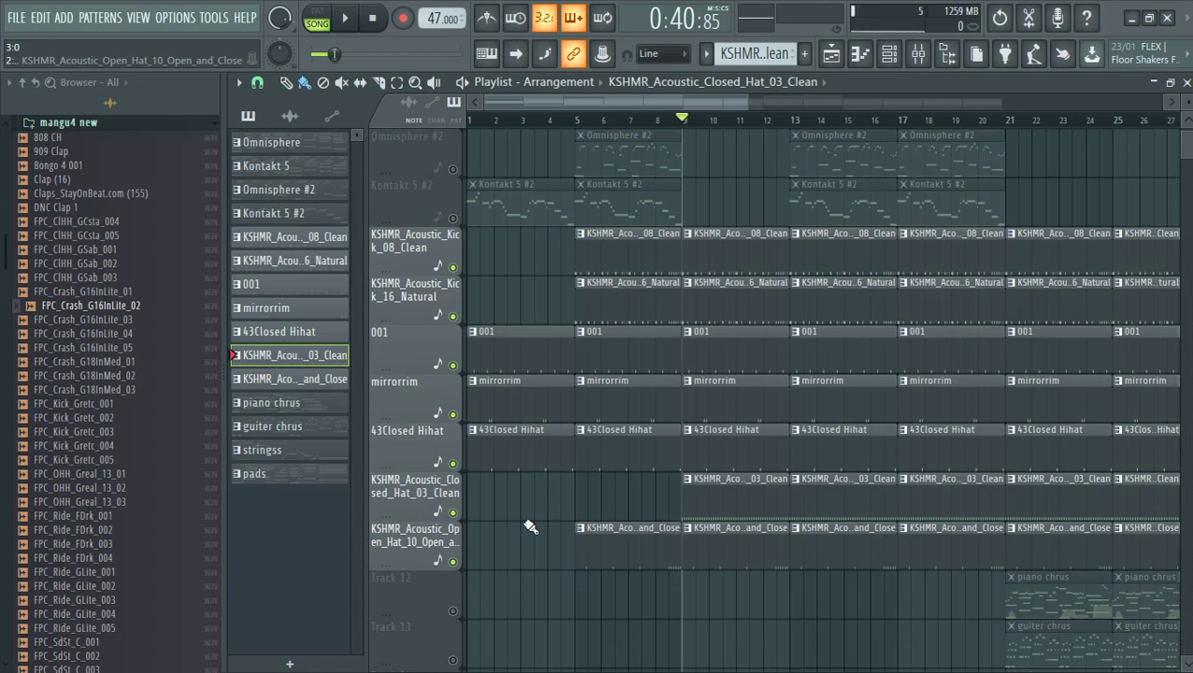
key("space")
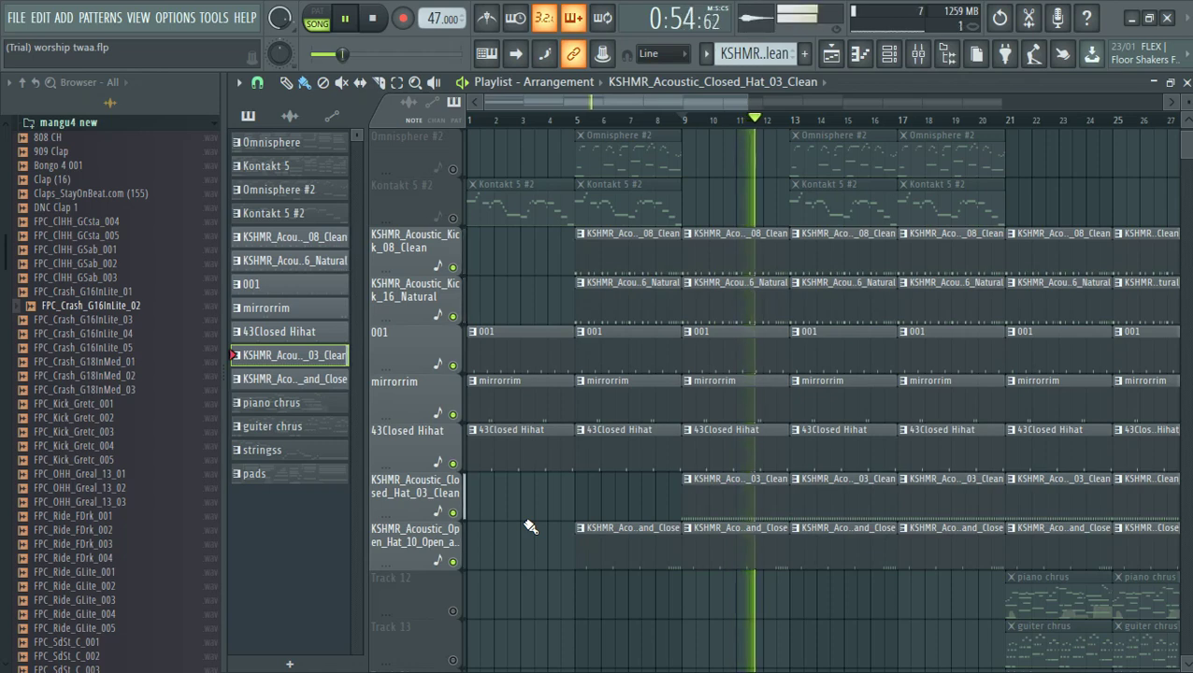
scroll(765, 520, "up", 2)
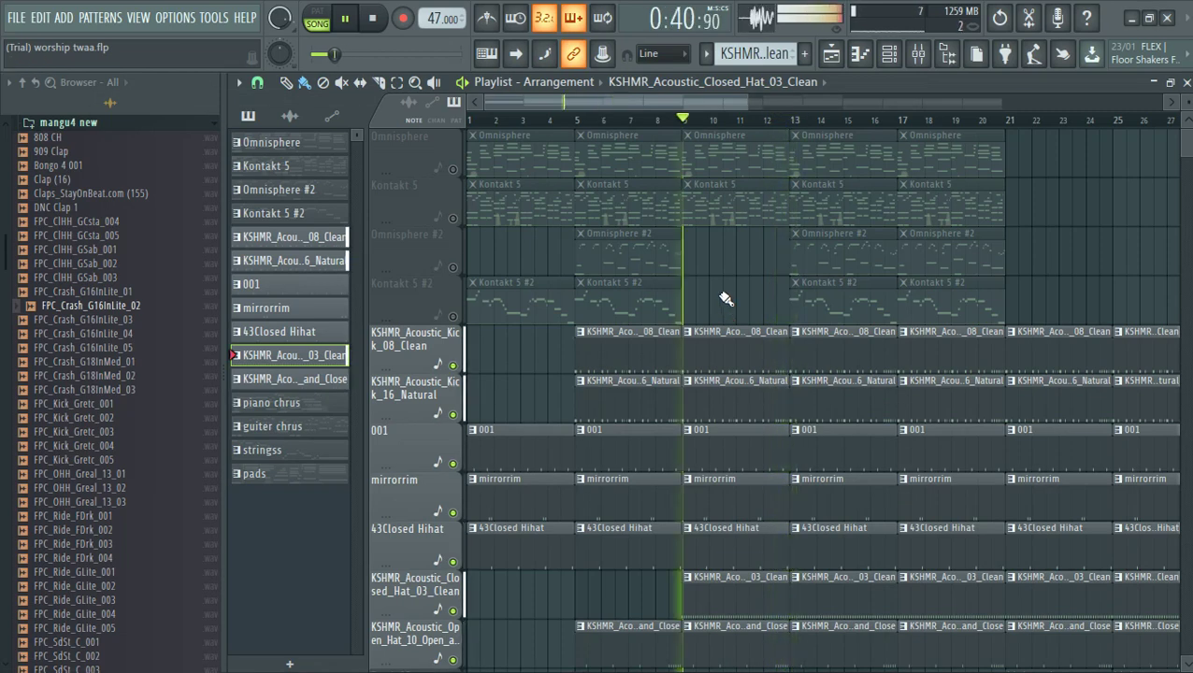
key("space")
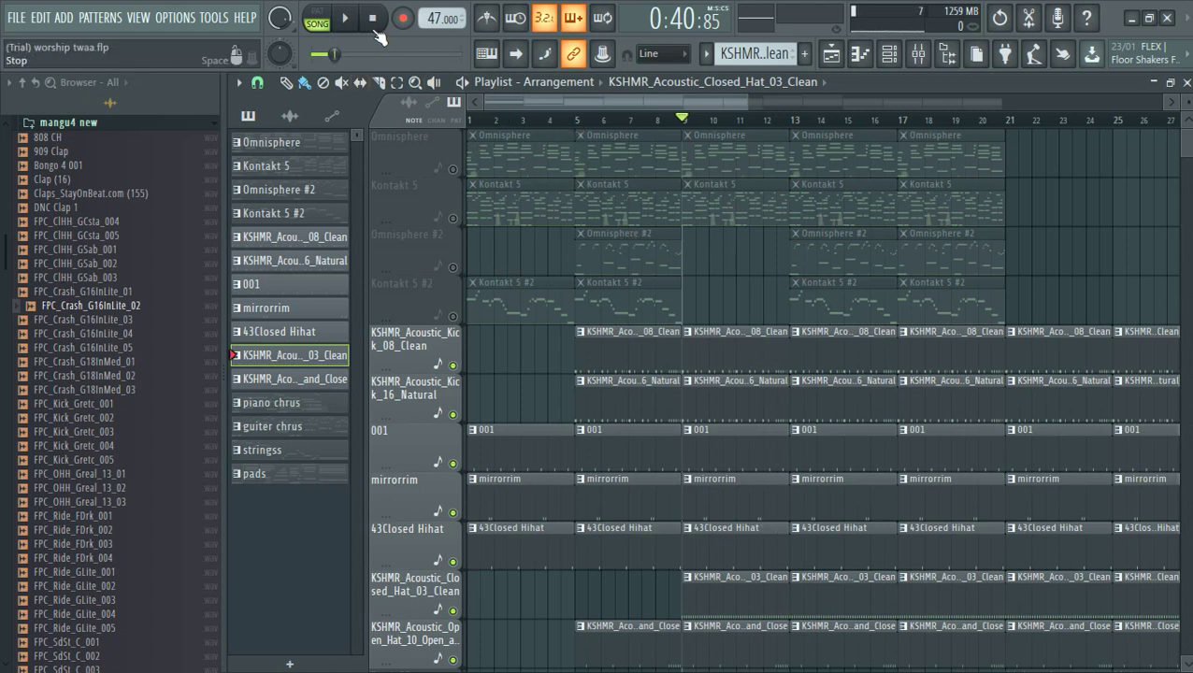
Solo the Omnisphere track and switch all playlist tracks back on.
right_click(454, 171)
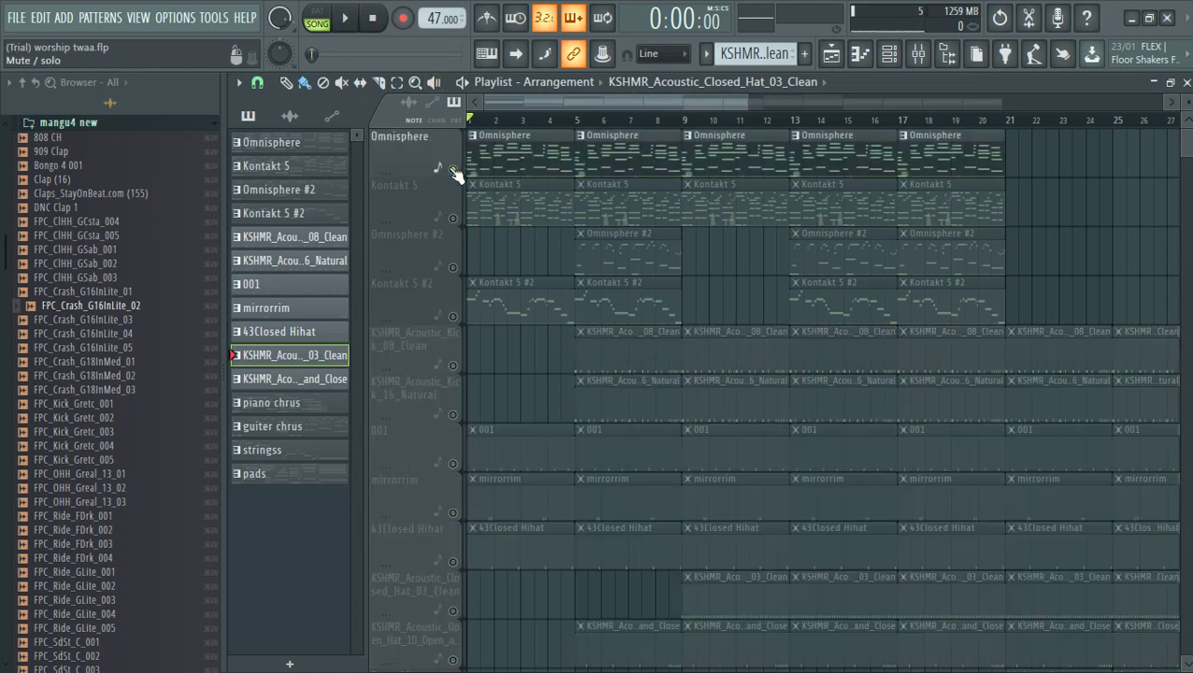
right_click(454, 171)
Examine how the instrument, drum and chorus clips on Tracks 12 to 15 are arranged from bar 13 onward.
scroll(703, 564, "down", 5)
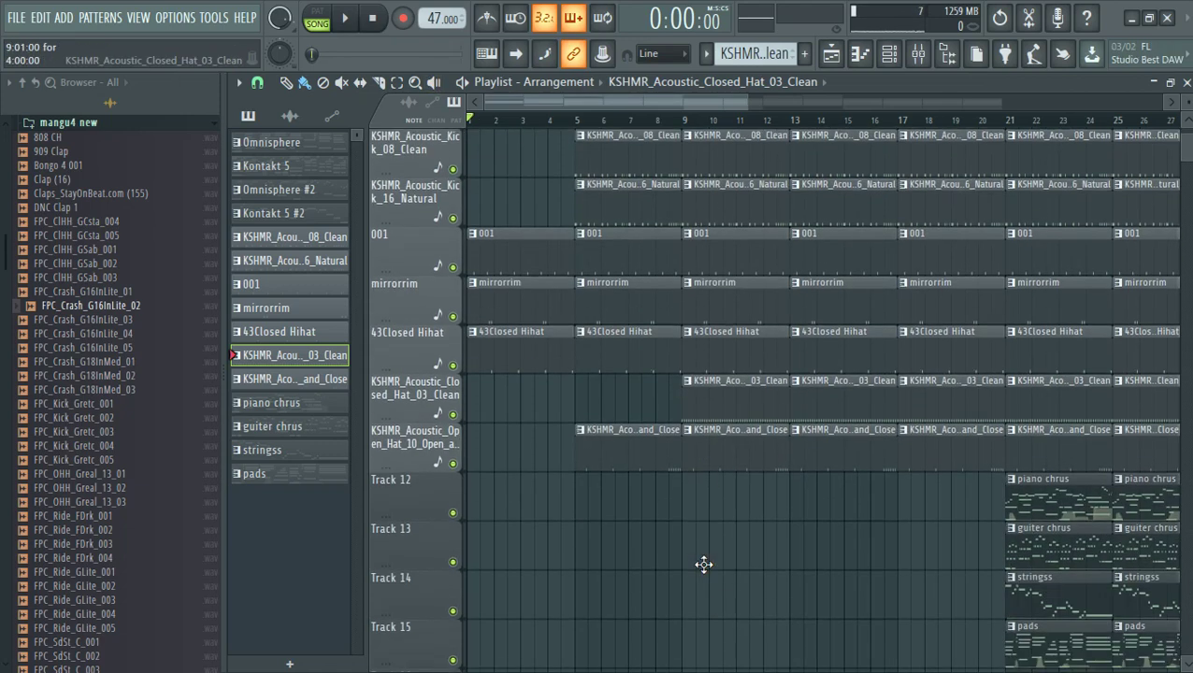
left_click_drag(710, 101, 903, 98)
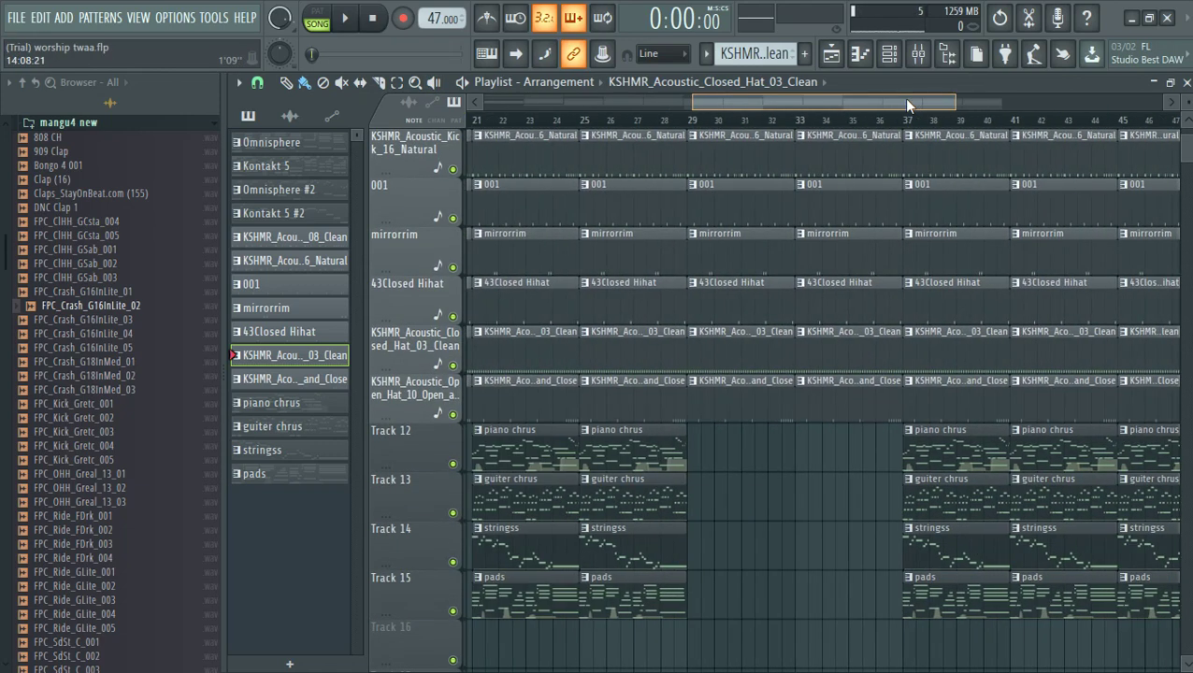
left_click_drag(783, 99, 684, 99)
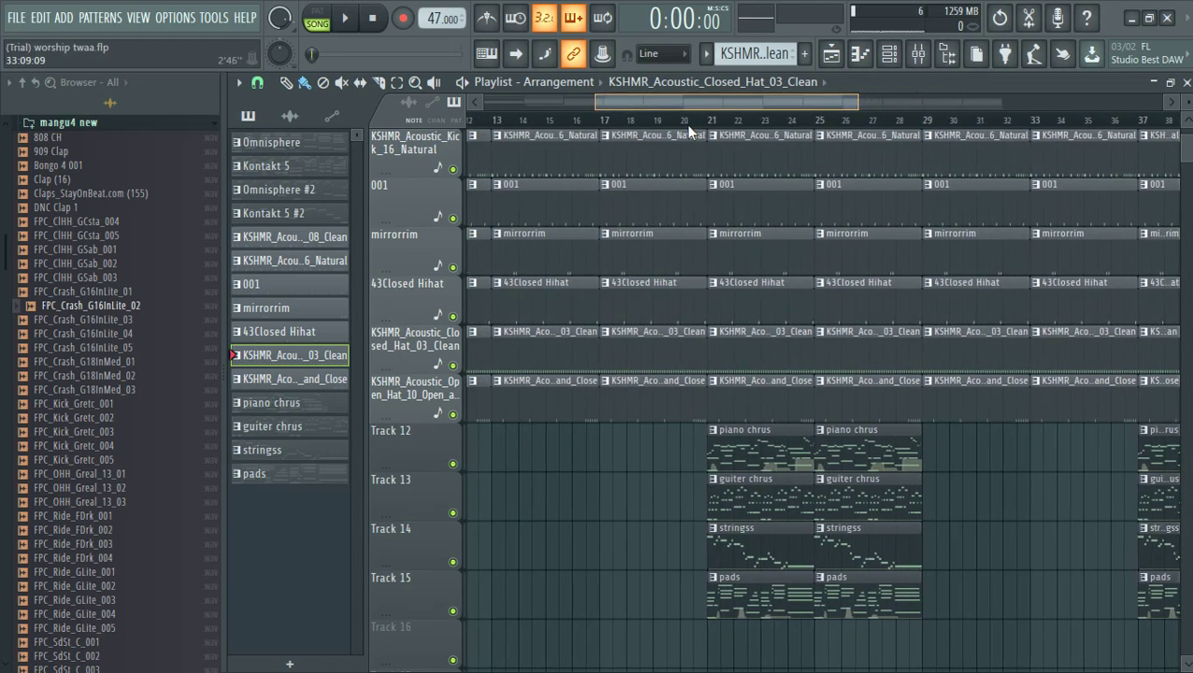
scroll(925, 550, "up", 5)
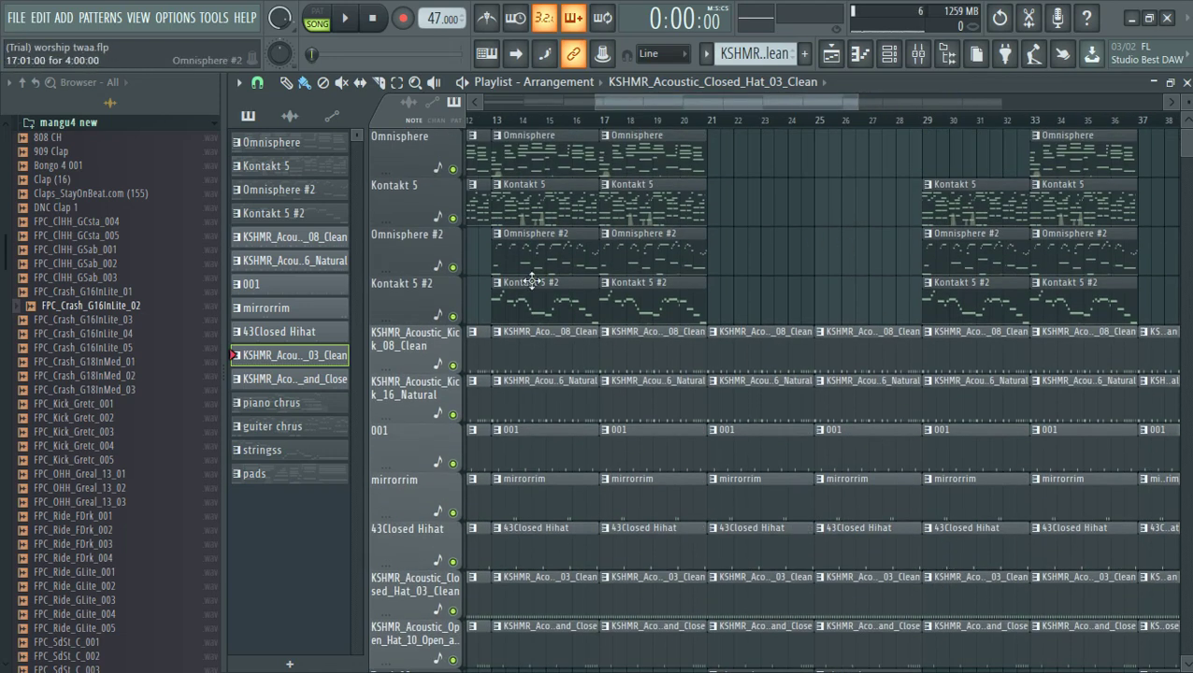
scroll(936, 545, "down", 4)
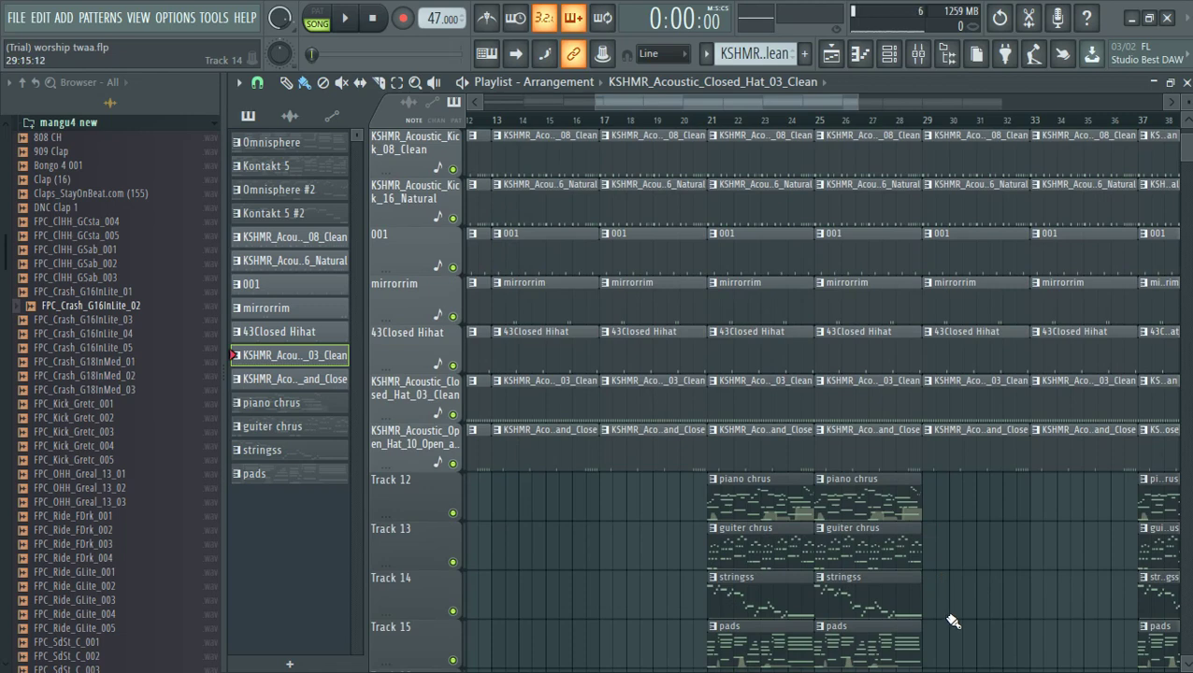
scroll(953, 621, "down", 3)
scroll(998, 495, "up", 7)
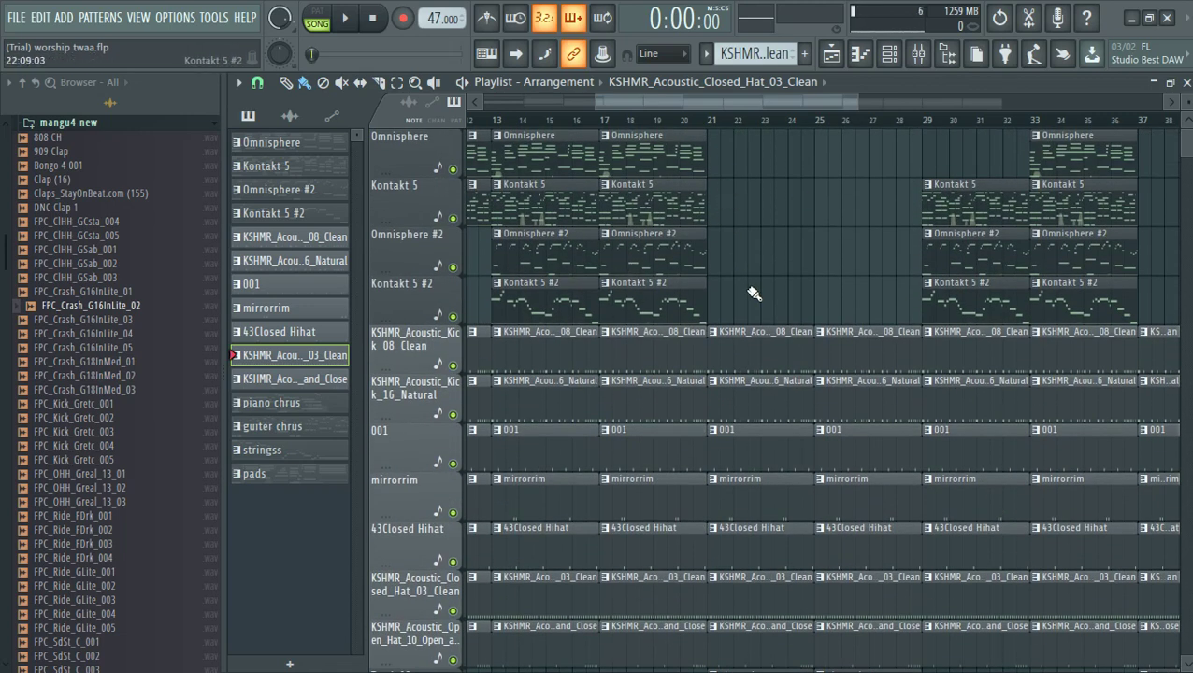
scroll(754, 293, "down", 7)
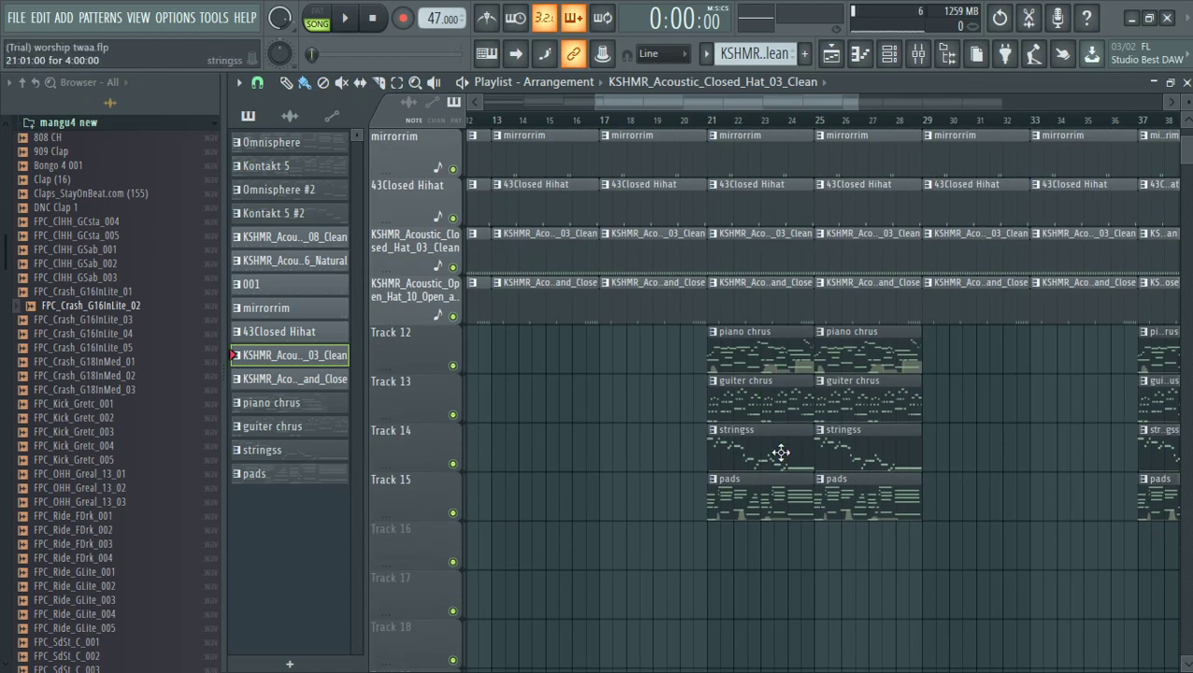
scroll(705, 482, "up", 7)
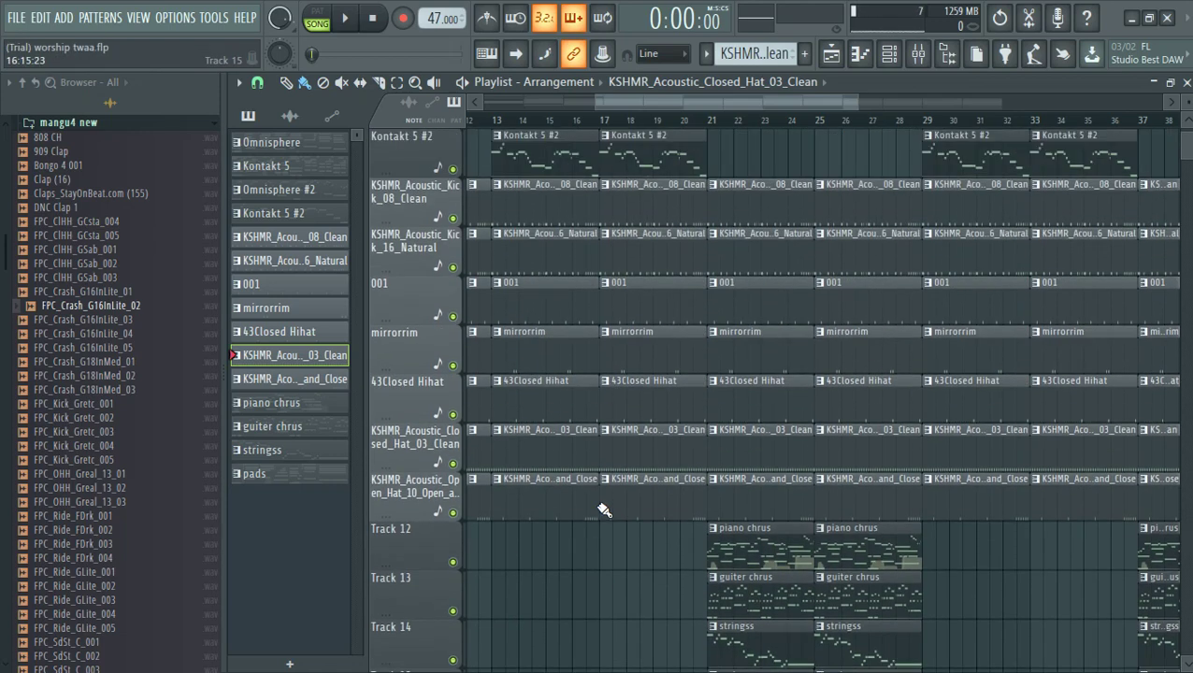
Play the full arrangement of instruments and drums from bar 1 into bar 9, and stop playback.
left_click_drag(661, 109, 517, 107)
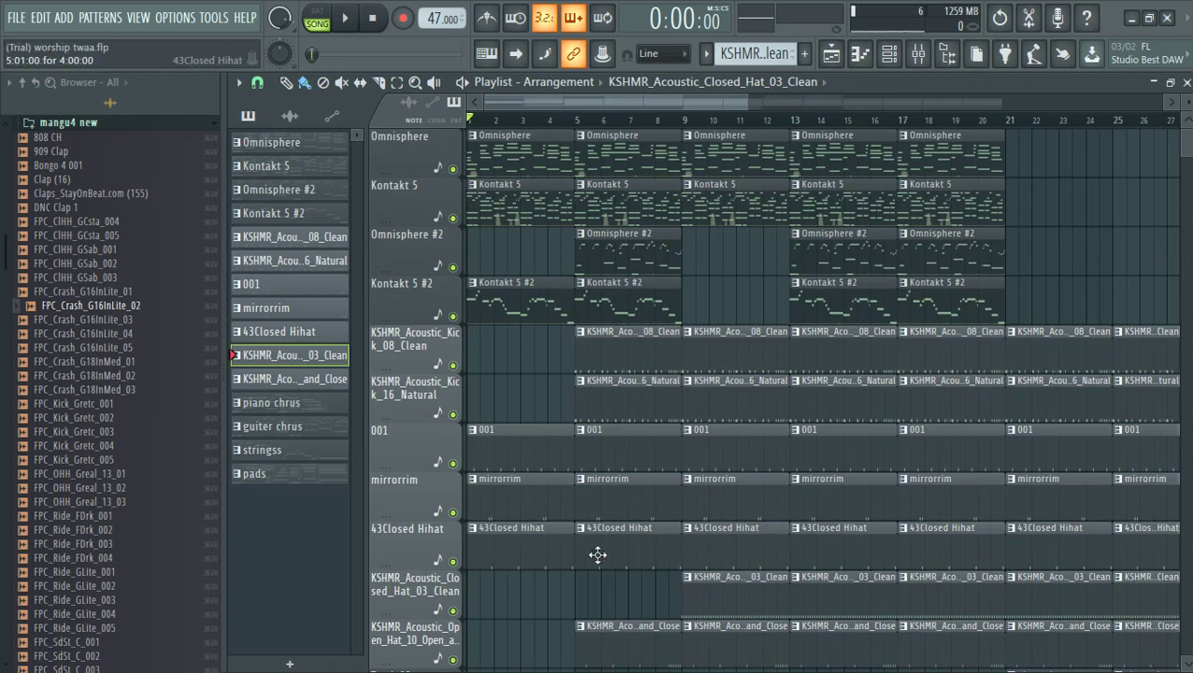
key("space")
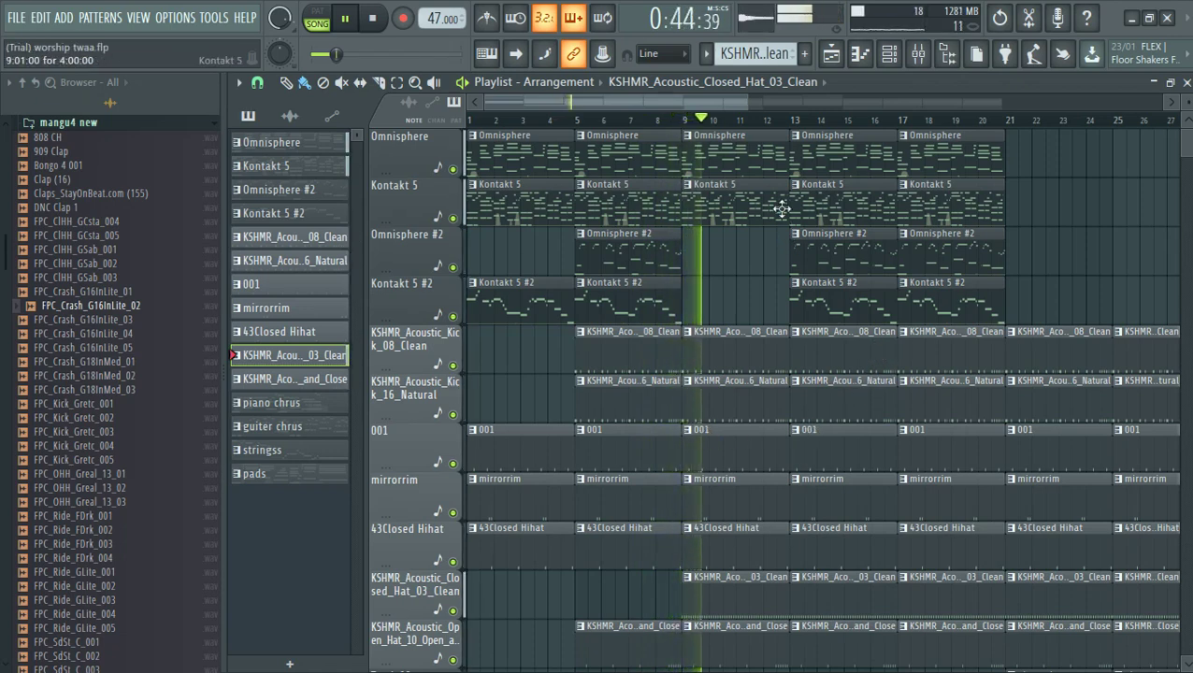
key("space")
Play the chorus section with piano, guitar, strings and pads from just before bar 21.
scroll(1110, 271, "down", 3)
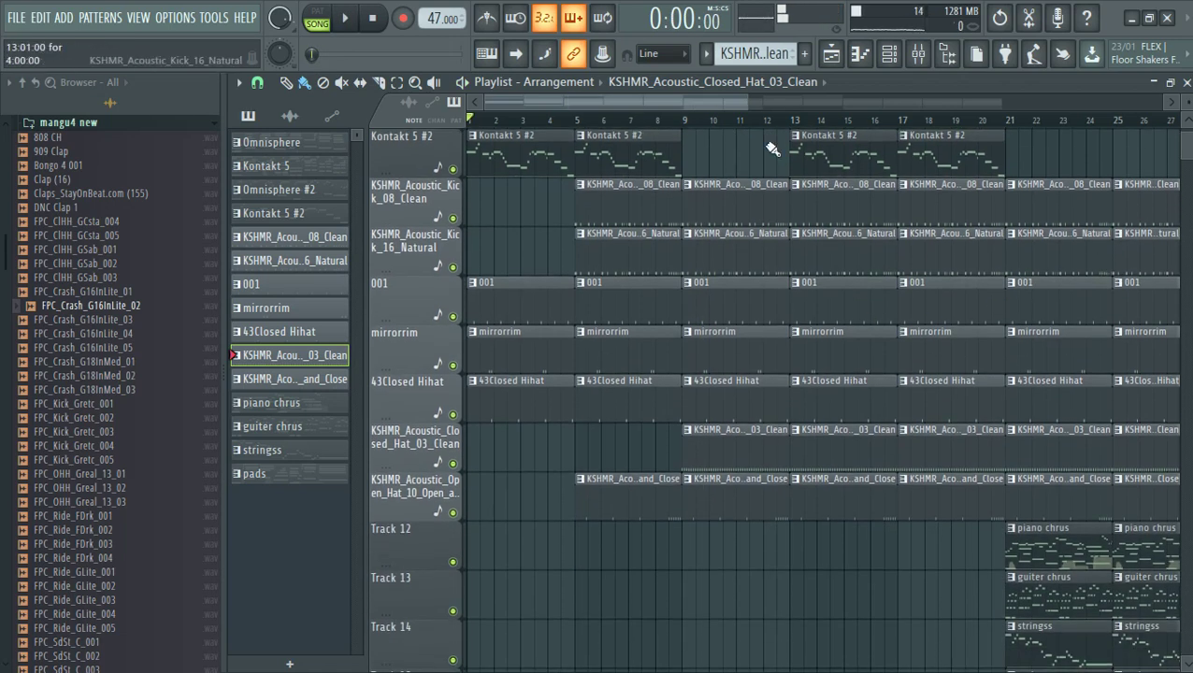
left_click_drag(666, 105, 815, 110)
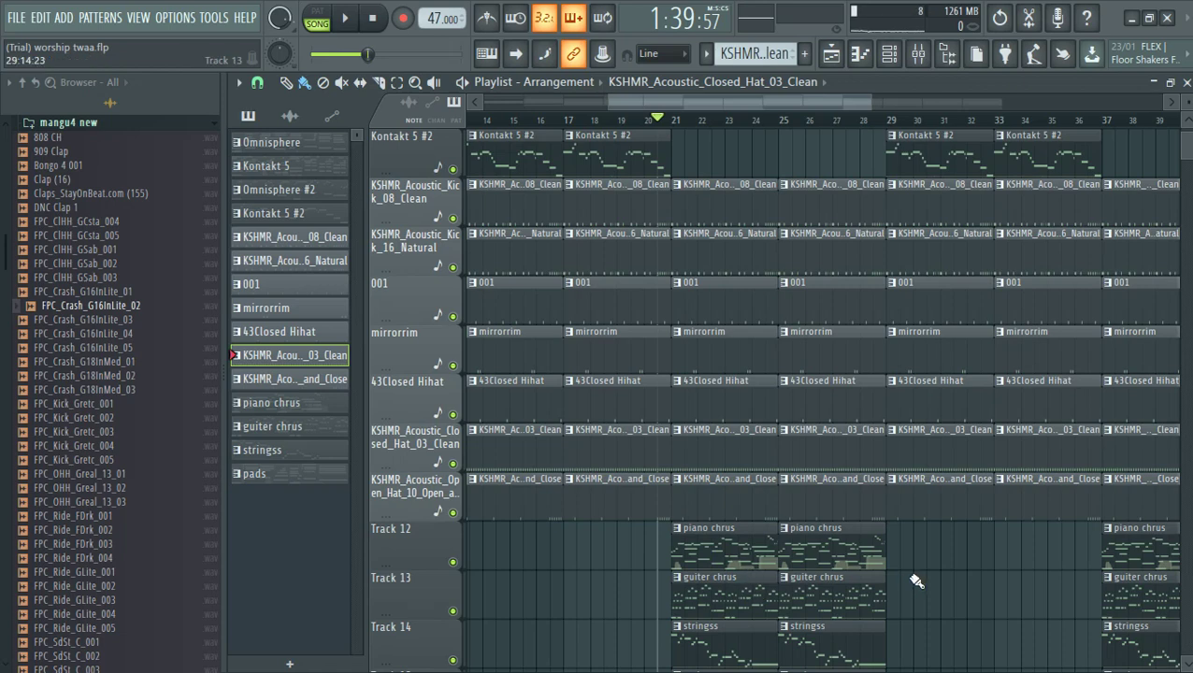
key("space")
scroll(930, 585, "down", 2)
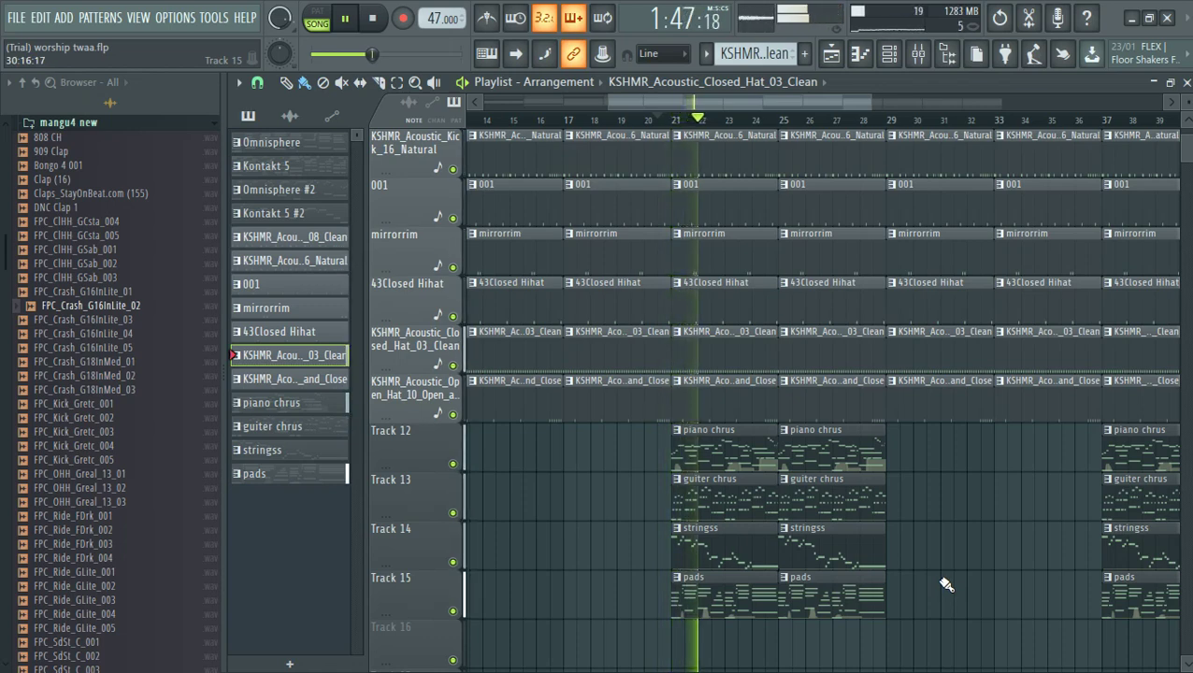
scroll(949, 504, "down", 4)
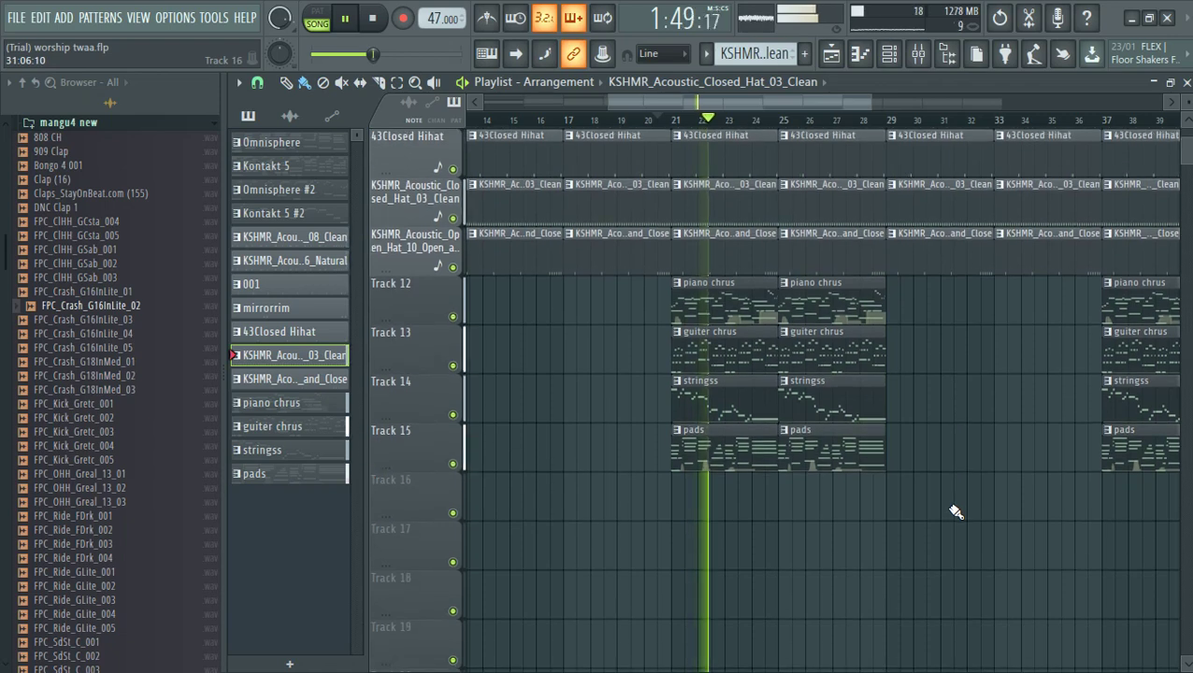
Color Track 12 with the piano chorus and Track 13 with the guitar chorus green.
right_click(404, 255)
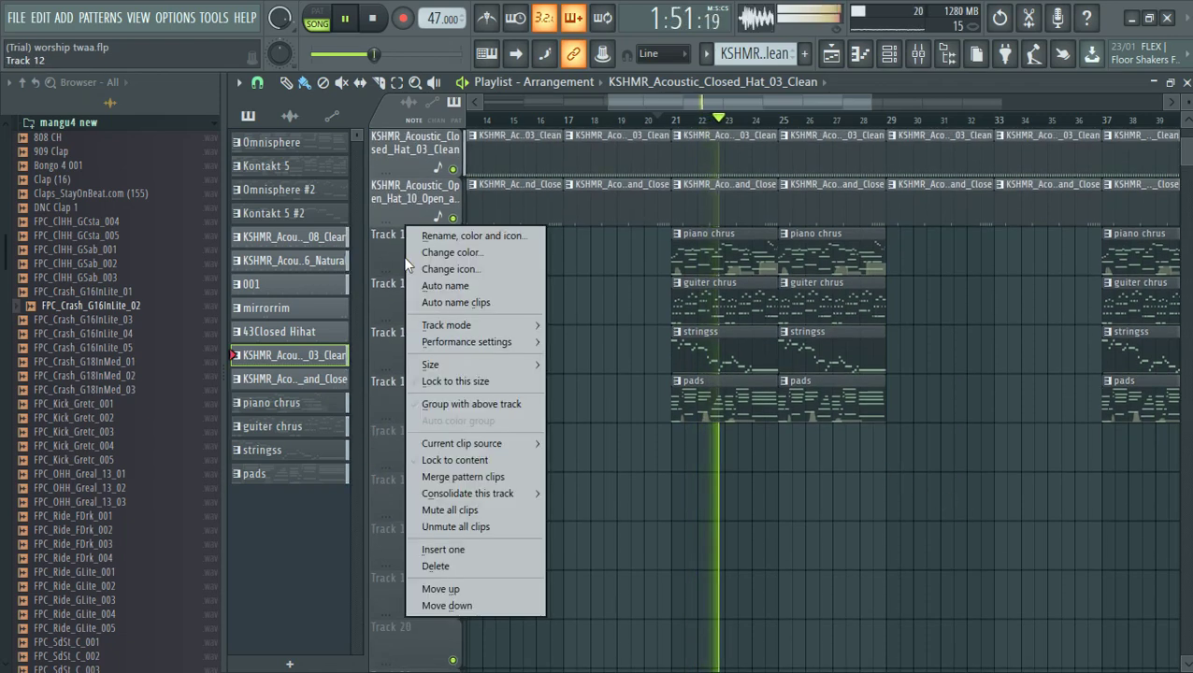
left_click(488, 252)
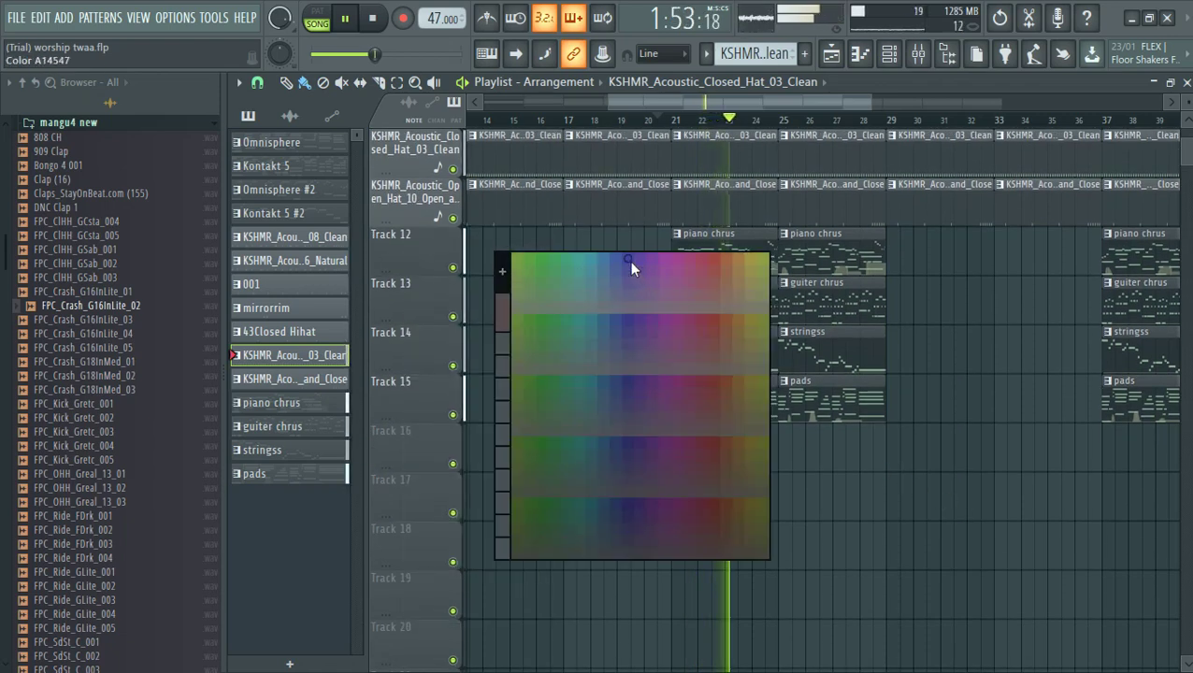
left_click(535, 256)
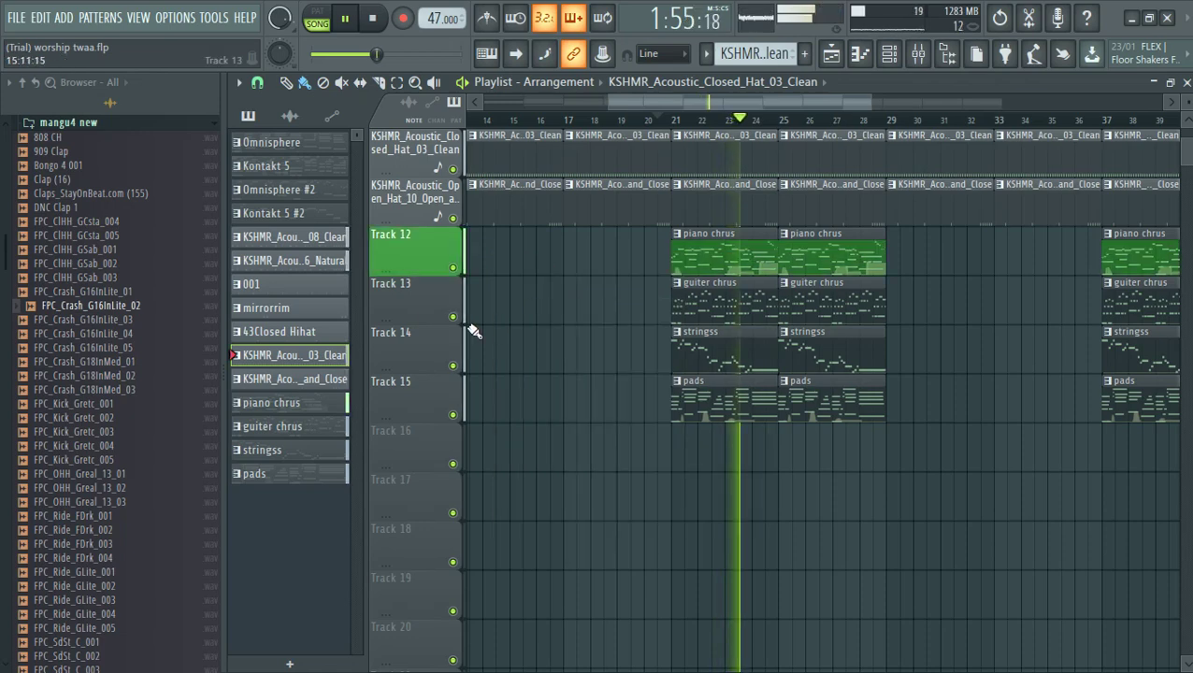
right_click(412, 269)
left_click(480, 294)
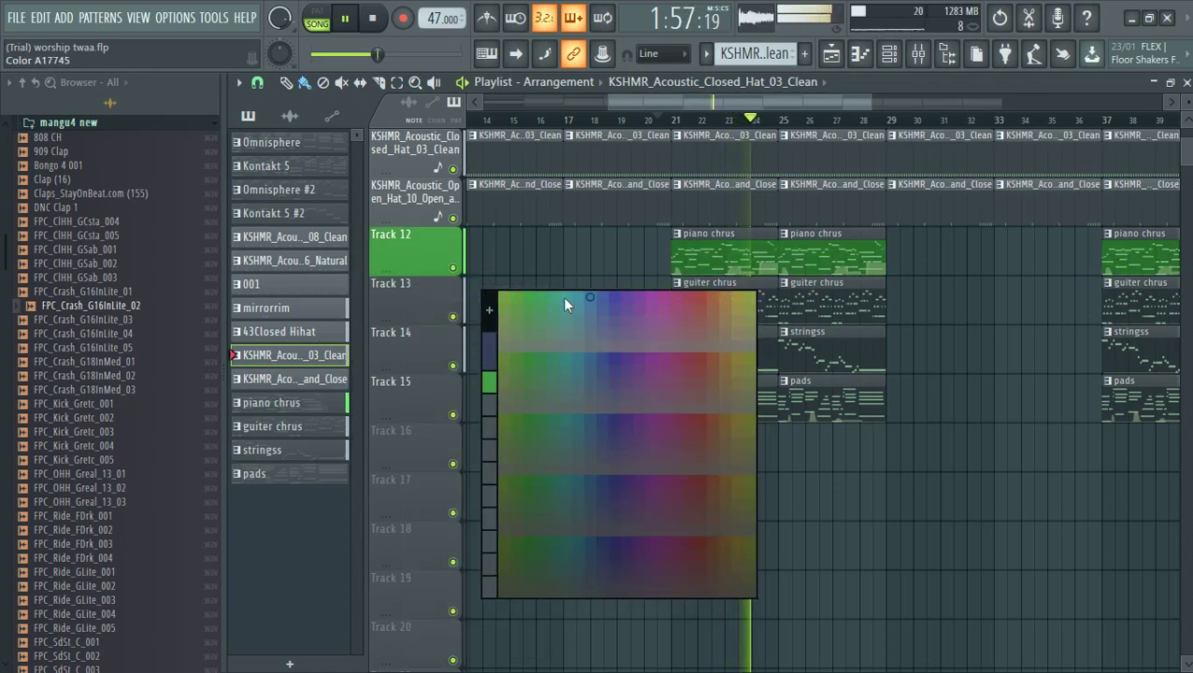
left_click(528, 299)
Color the strings on Track 14 a bluish green and the pads on Track 15 teal.
right_click(414, 354)
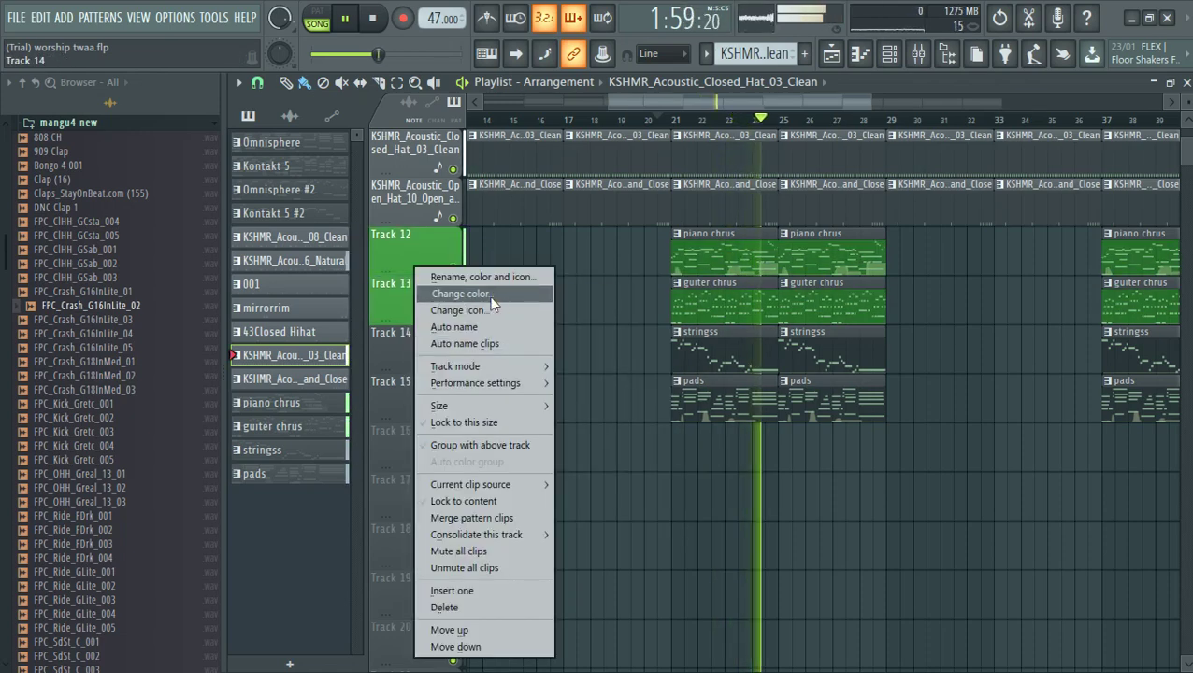
left_click(482, 296)
left_click(547, 308)
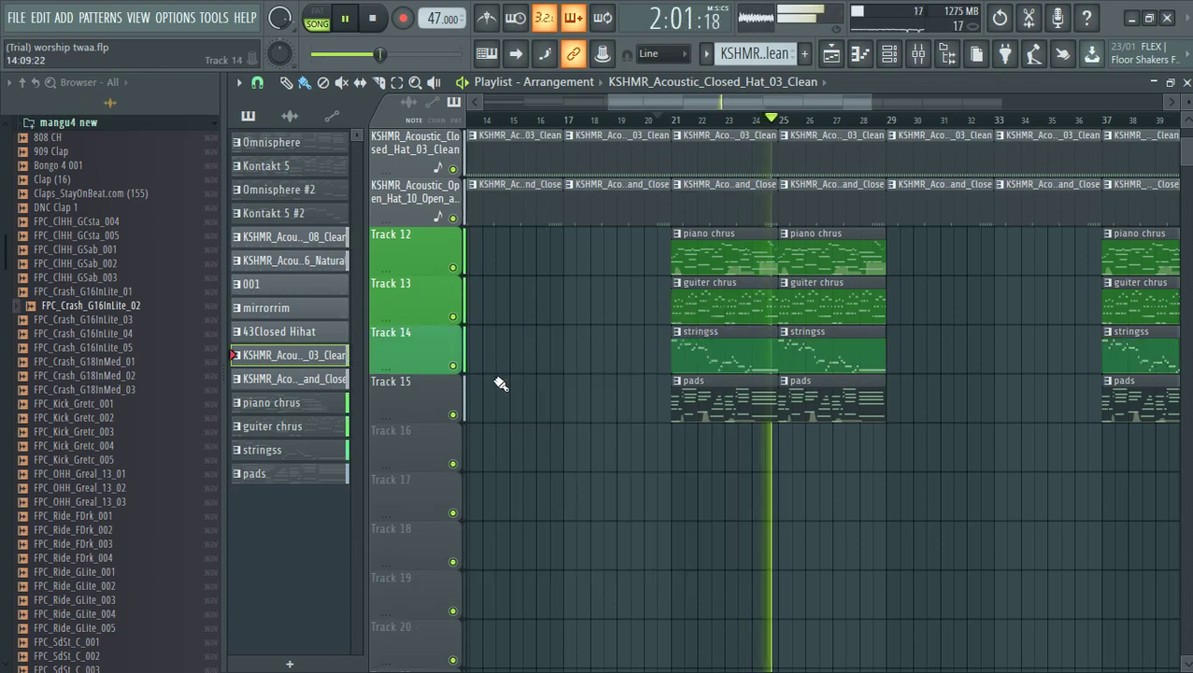
right_click(421, 402)
left_click(472, 294)
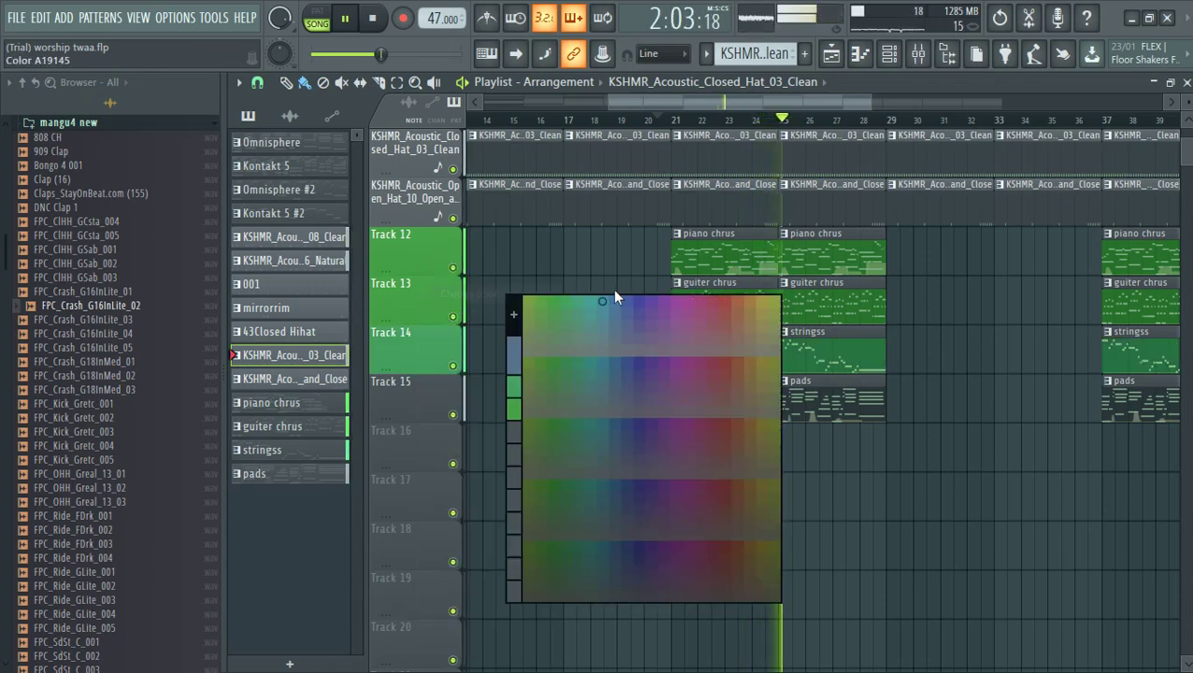
left_click(586, 301)
Color the KSHMR_Acoustic_Kick_08_Clean track red.
scroll(645, 505, "up", 3)
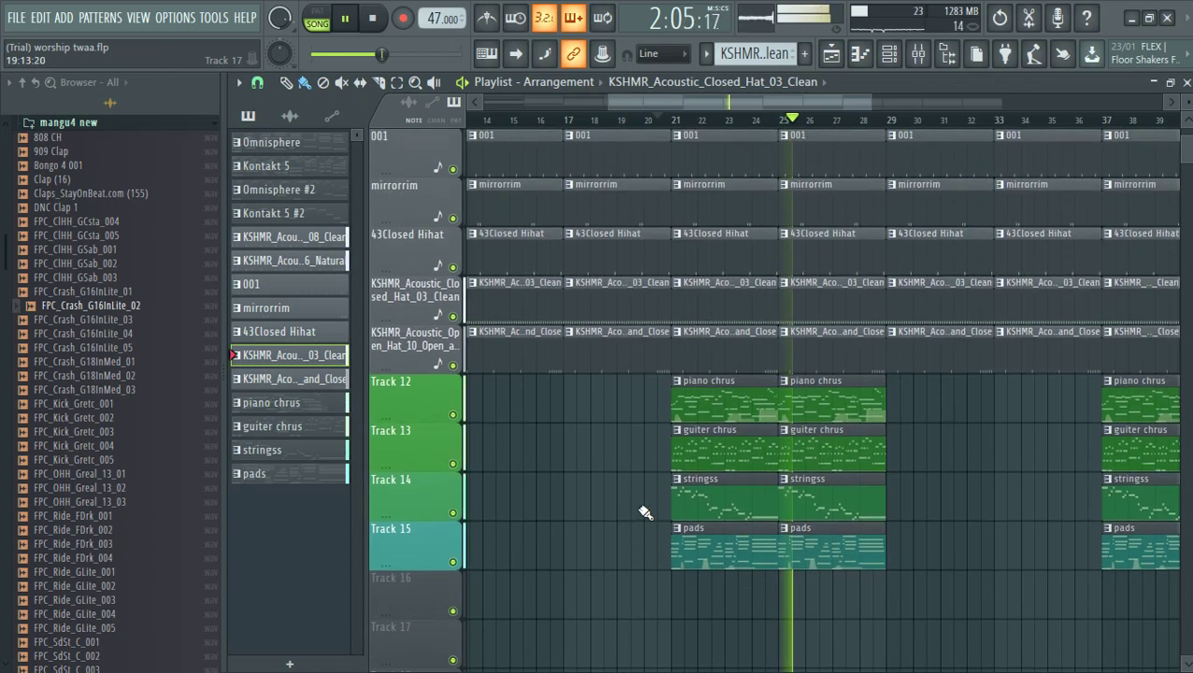
scroll(644, 508, "down", 2)
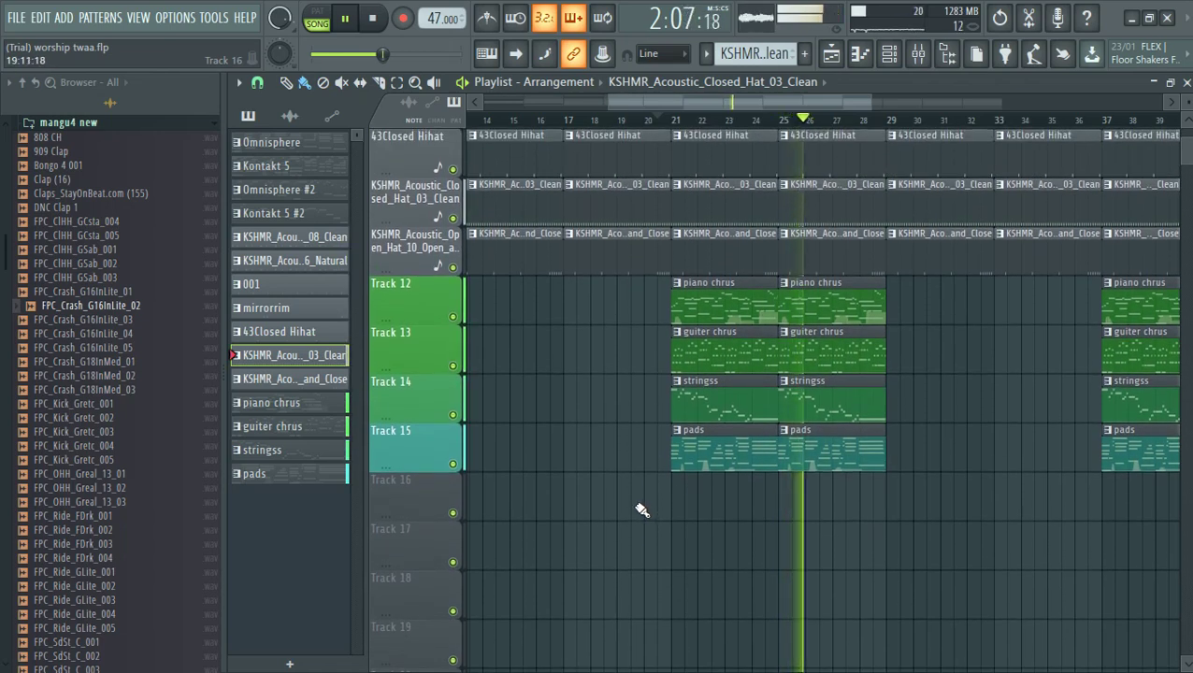
scroll(641, 511, "up", 4)
scroll(639, 510, "up", 2)
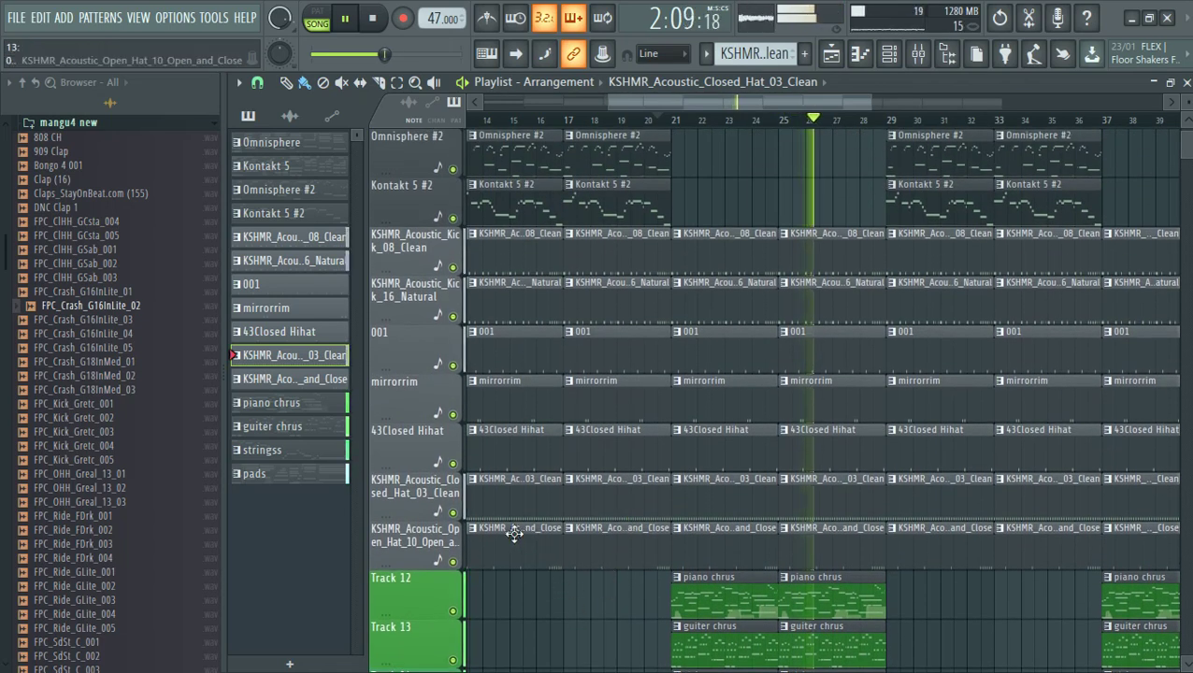
right_click(420, 250)
left_click(467, 252)
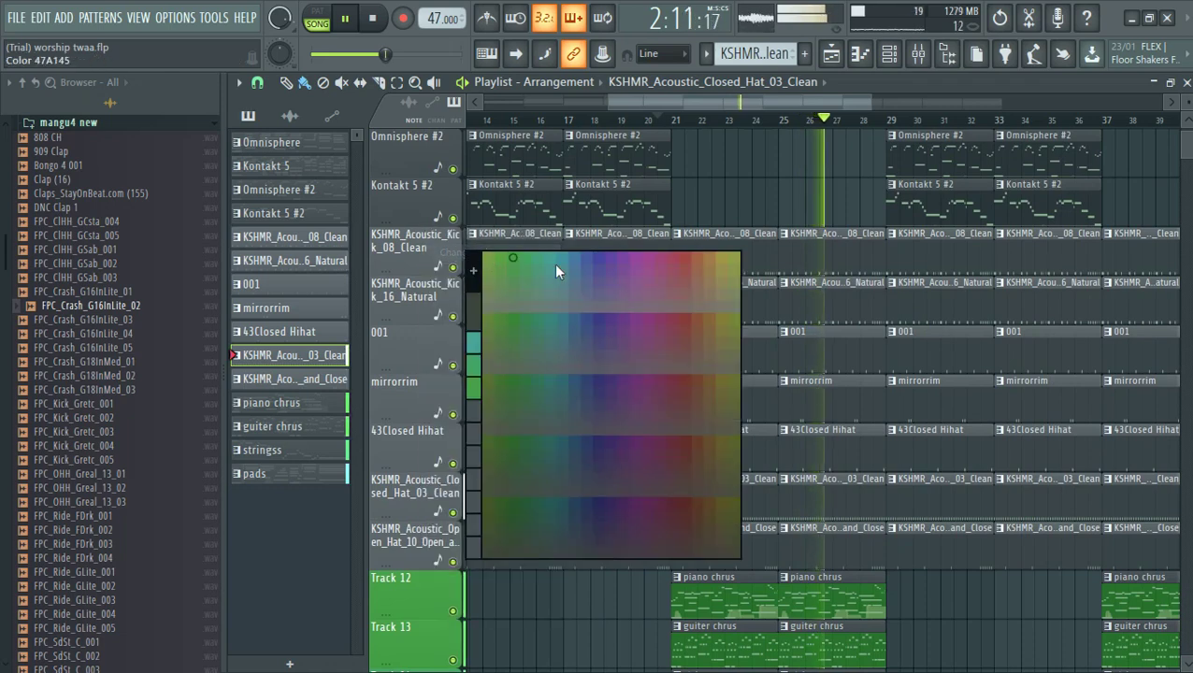
left_click(681, 257)
Color the KSHMR_Acoustic_Kick_16_Natural track crimson and the 001 track red.
right_click(411, 283)
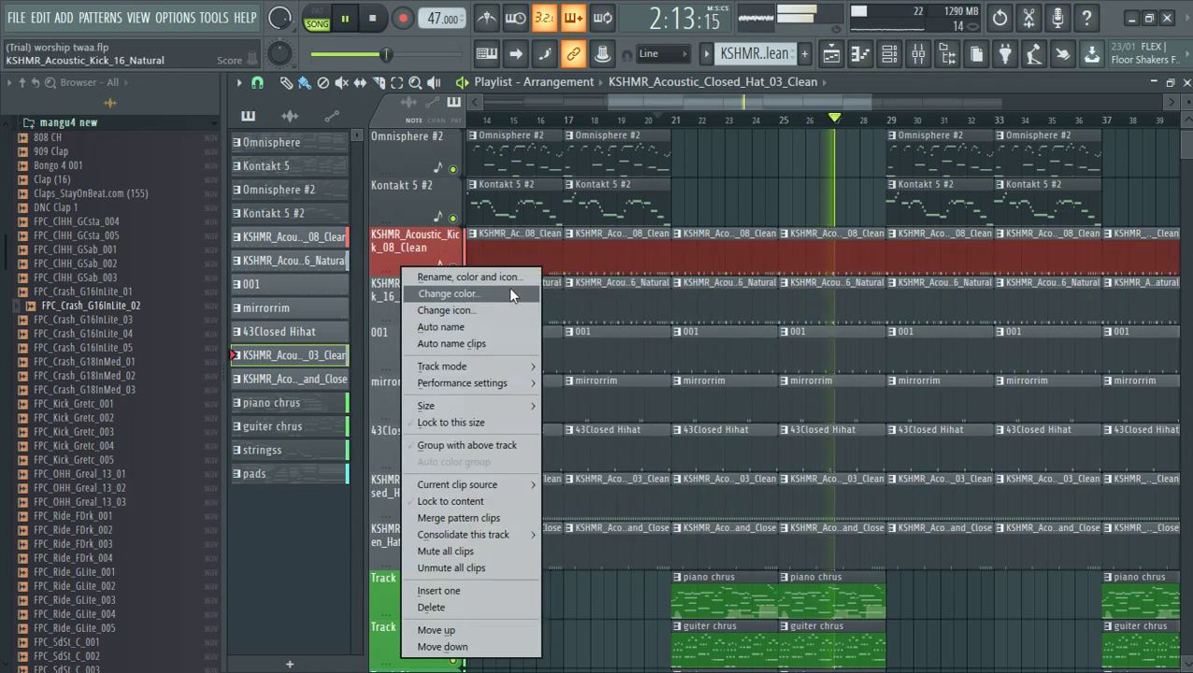
left_click(477, 296)
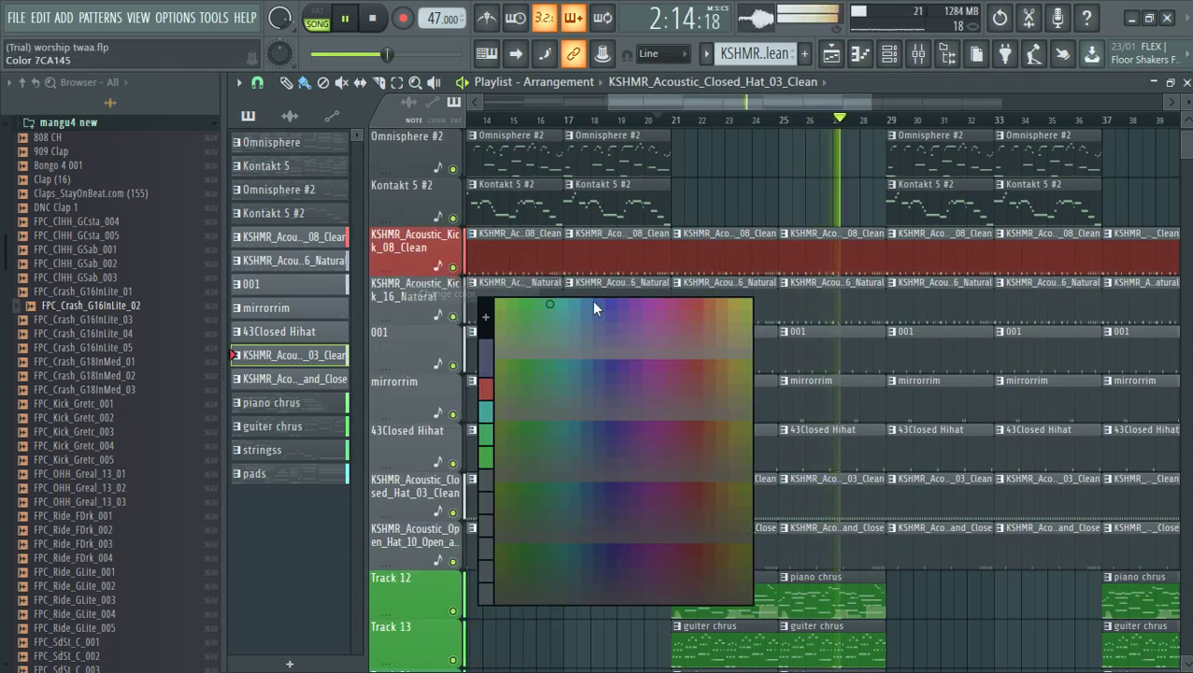
left_click(700, 314)
right_click(391, 357)
left_click(468, 294)
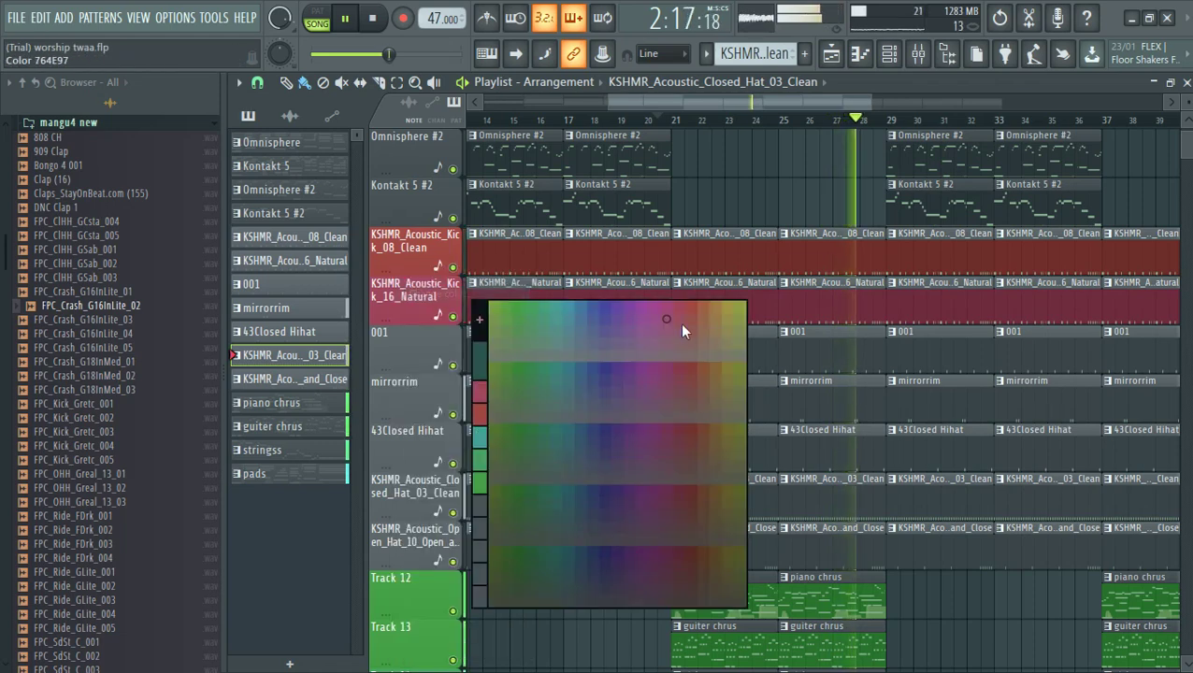
left_click(689, 310)
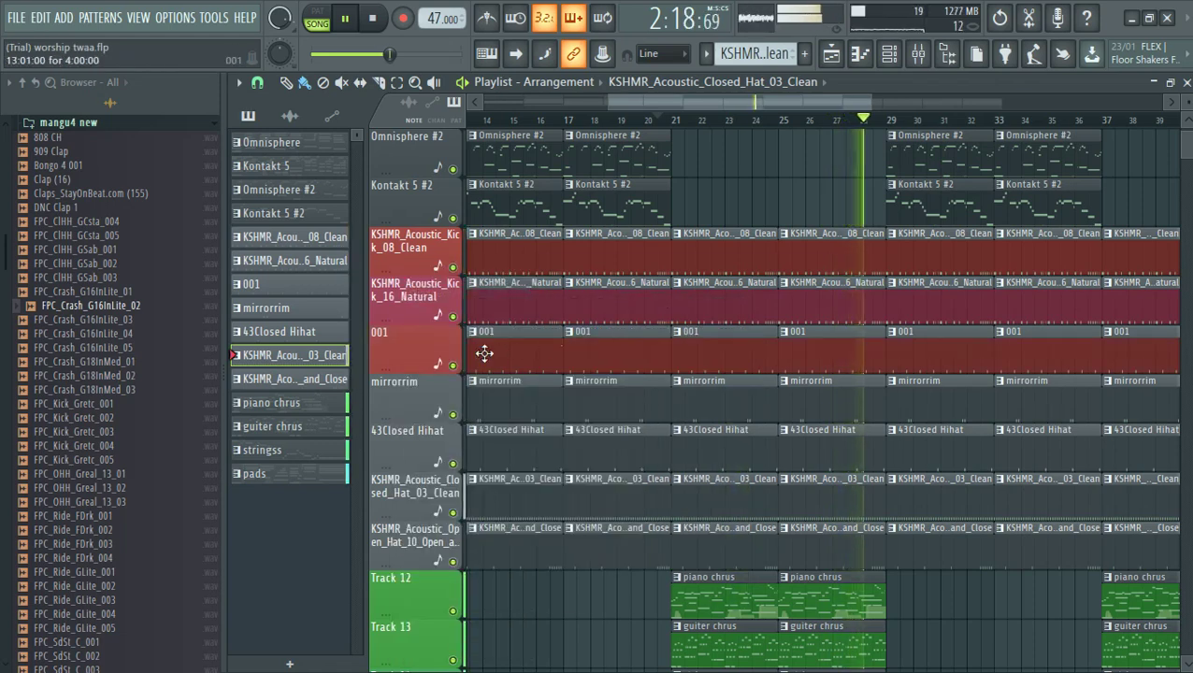
Color the mirrorrim track red and stop the song playback.
right_click(405, 401)
left_click(453, 293)
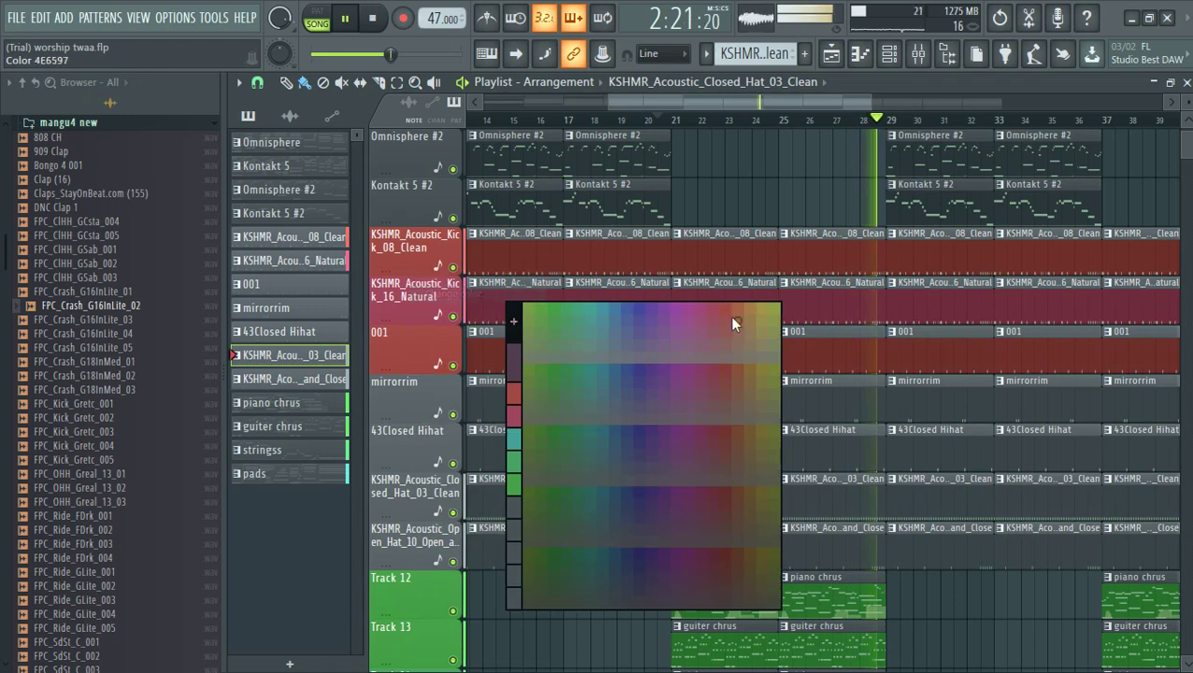
left_click(717, 307)
key("space")
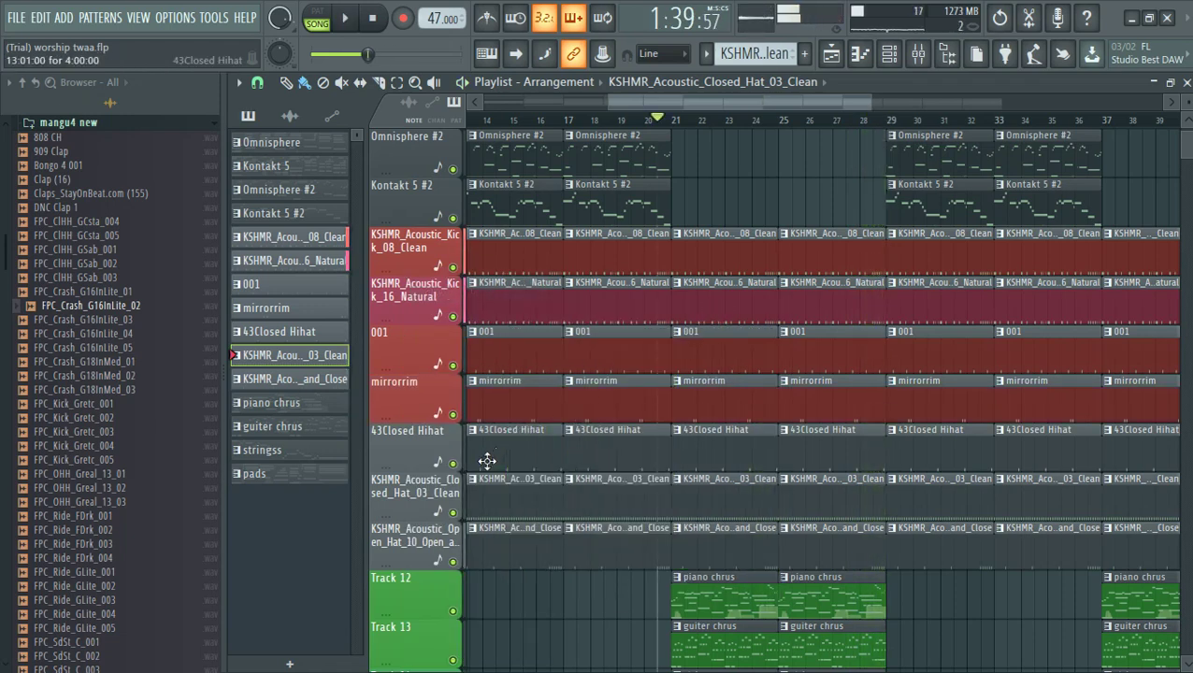
Color the 43Closed Hihat and KSHMR_Acoustic_Closed_Hat_03_Clean tracks red.
right_click(401, 451)
left_click(454, 294)
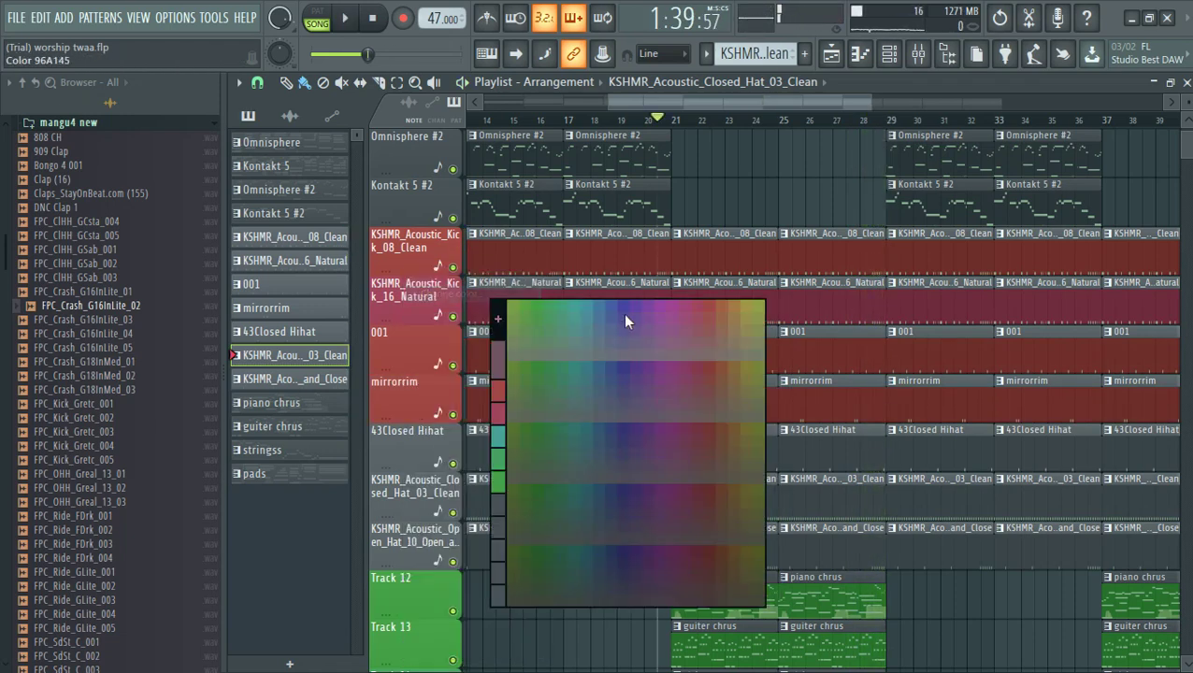
left_click(713, 305)
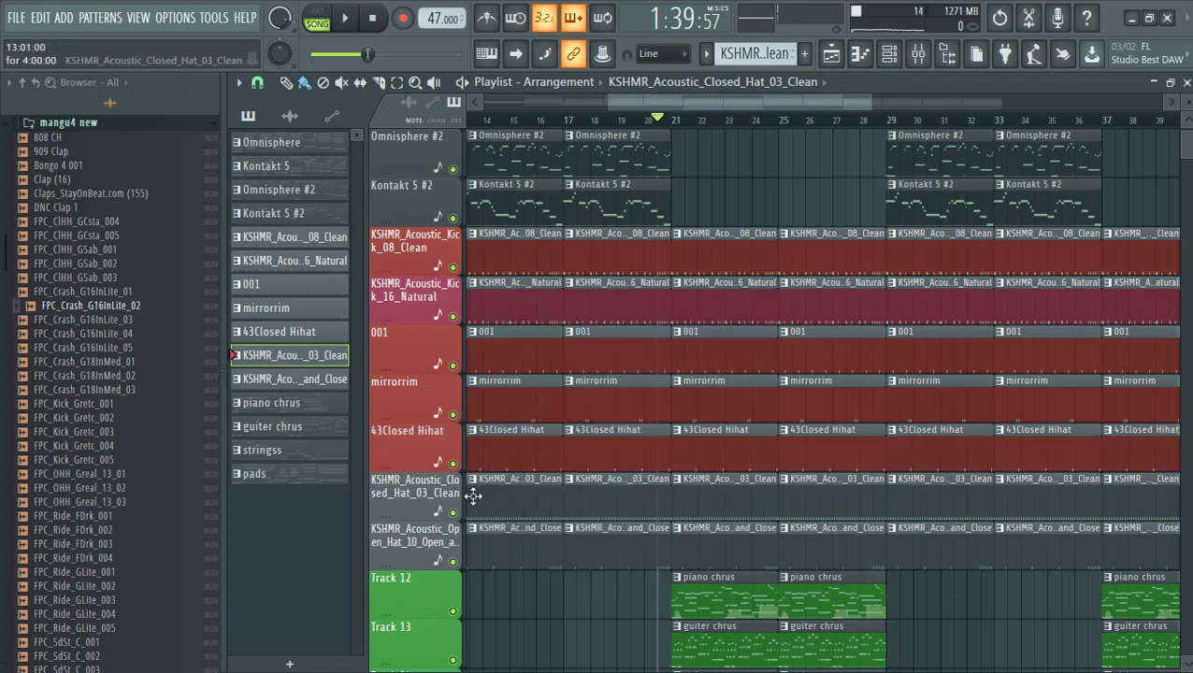
right_click(415, 491)
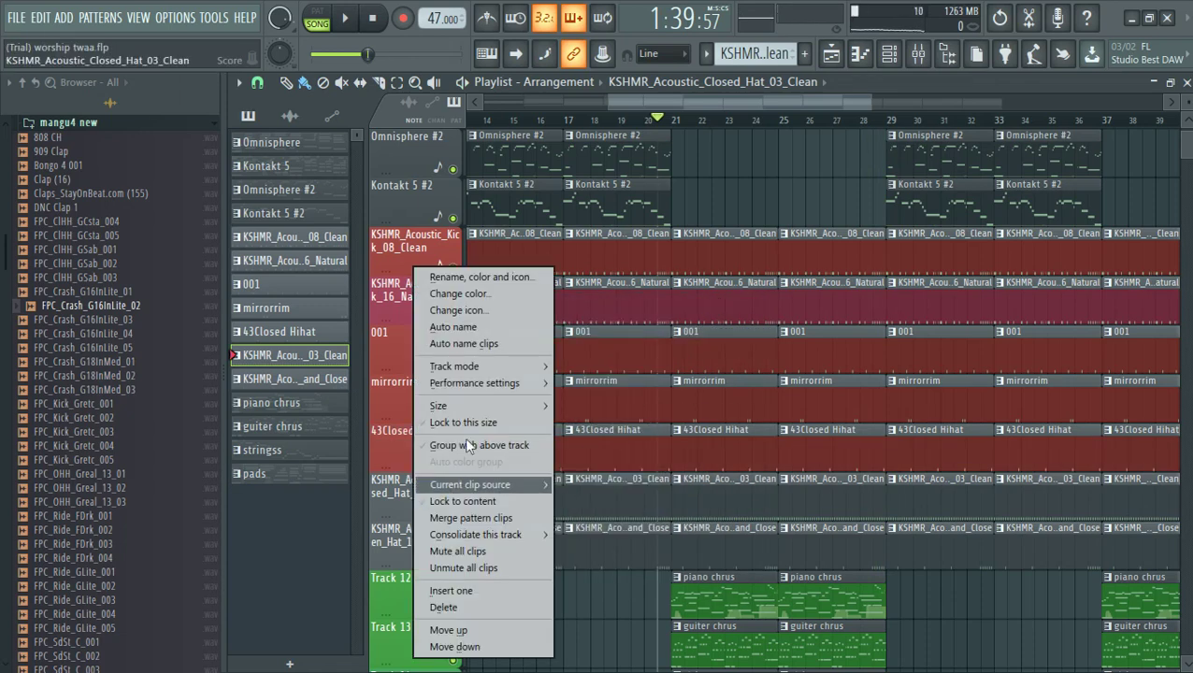
left_click(486, 290)
left_click(710, 300)
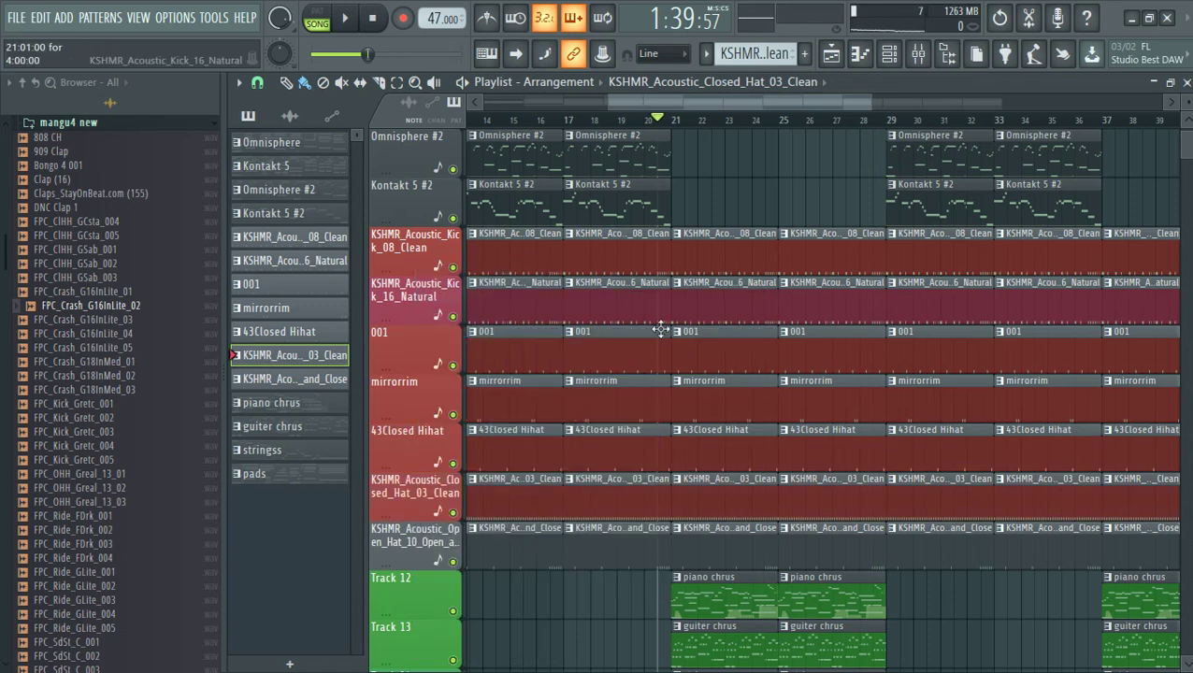
Color the KSHMR_Acoustic_Open_Hat_10_Open_and_Close track red and save the project.
right_click(419, 543)
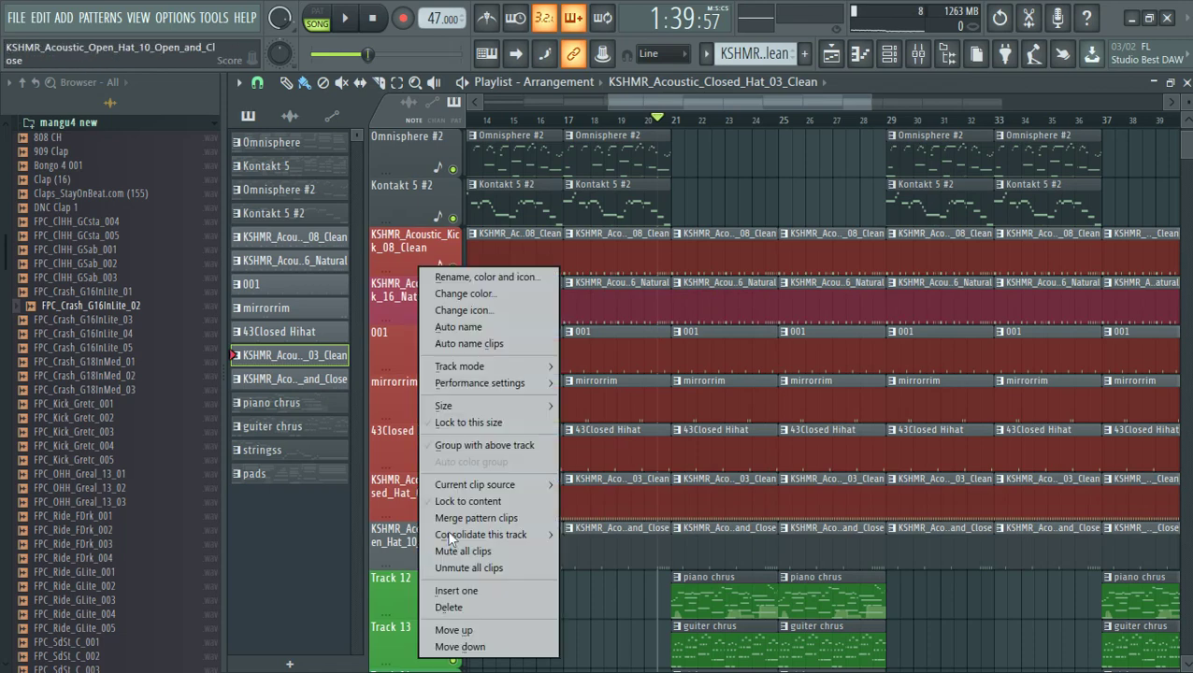
left_click(527, 294)
left_click(742, 304)
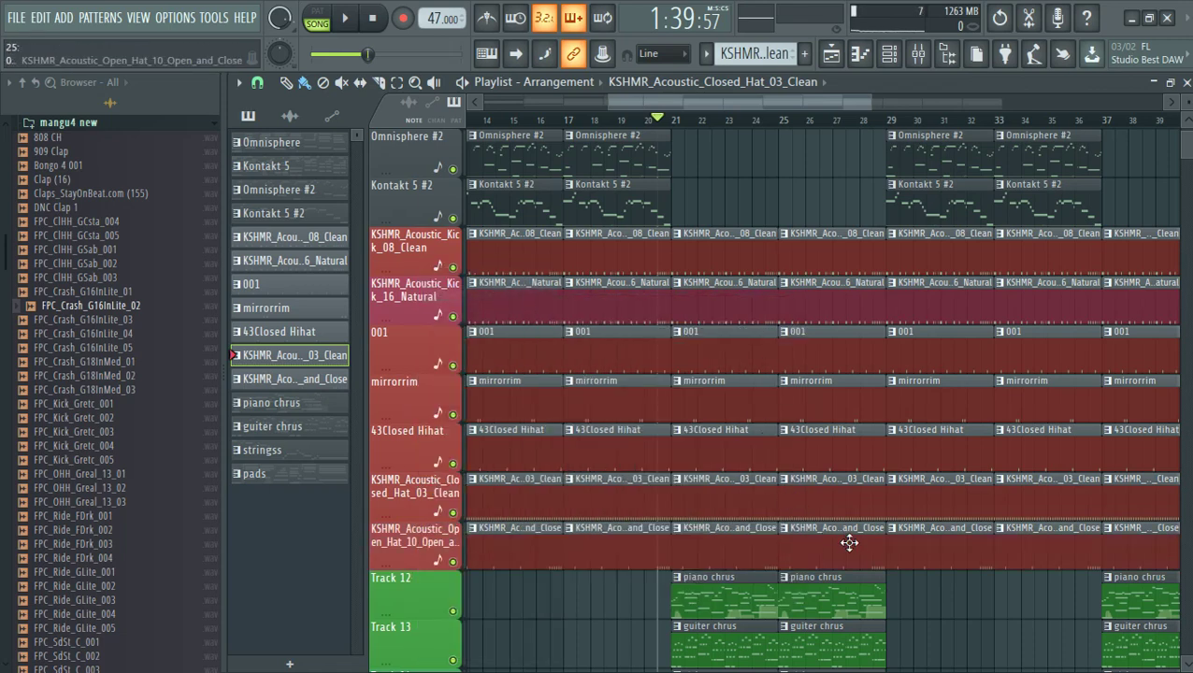
key("ctrl+s")
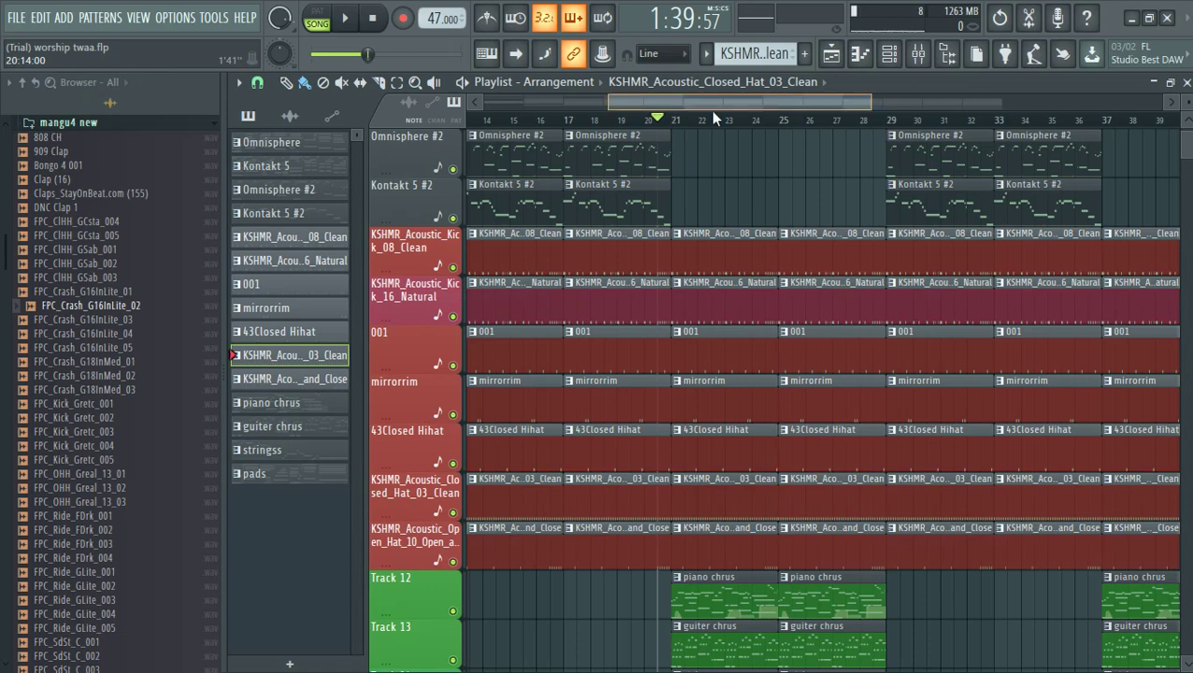
Color the first Omnisphere track blue and the first Kontakt 5 track indigo.
left_click_drag(711, 110, 498, 120)
scroll(596, 406, "up", 2)
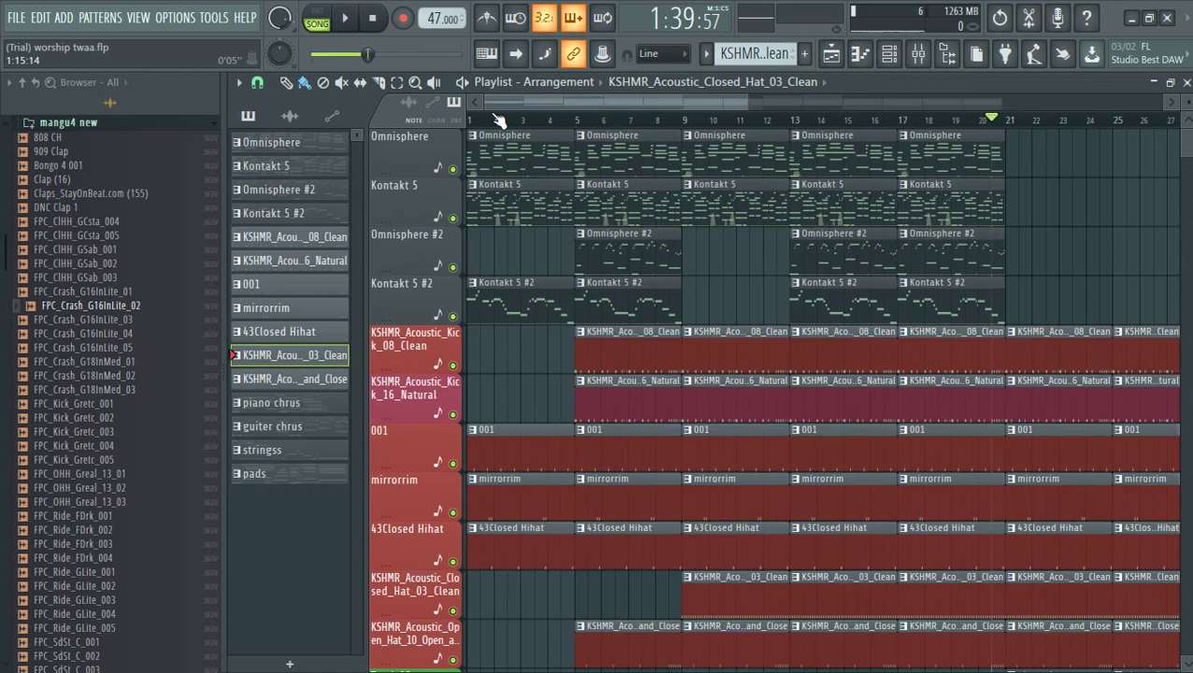
right_click(379, 169)
left_click(436, 154)
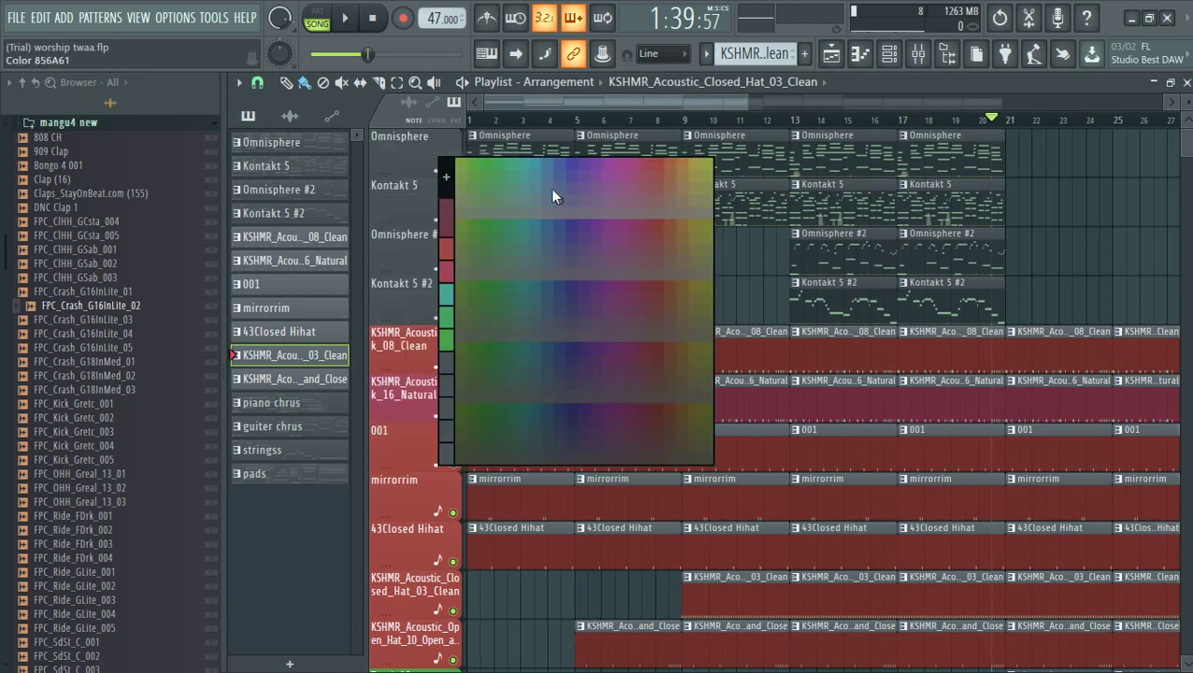
left_click(561, 161)
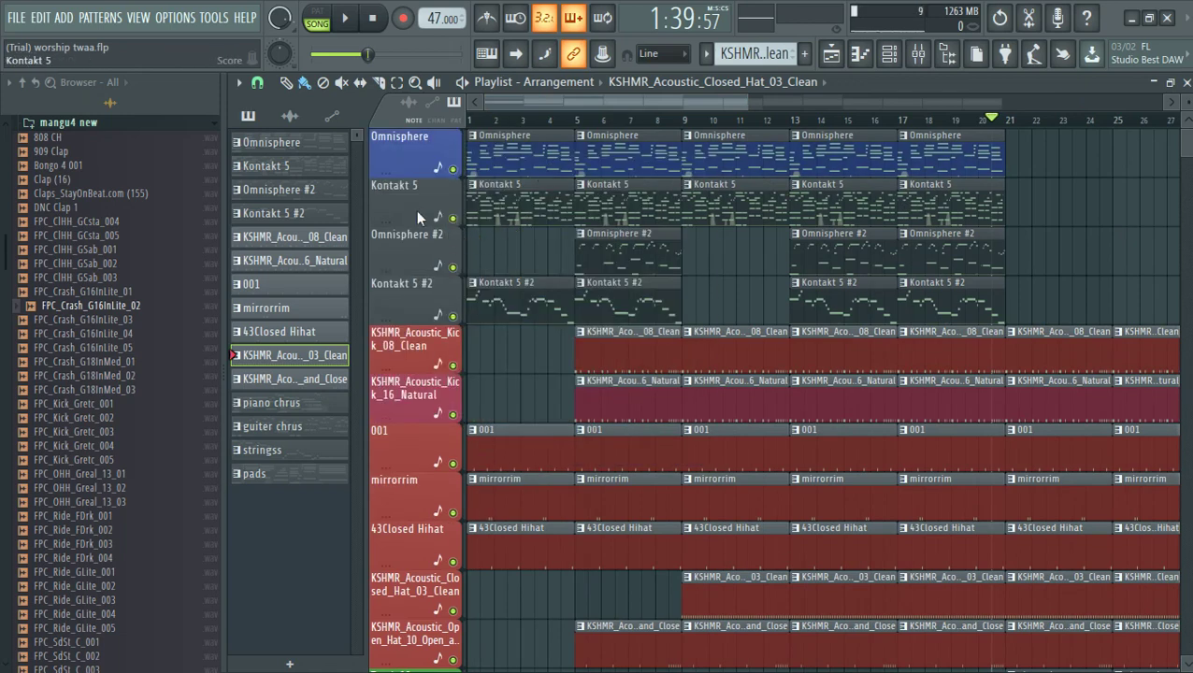
right_click(414, 179)
left_click(468, 203)
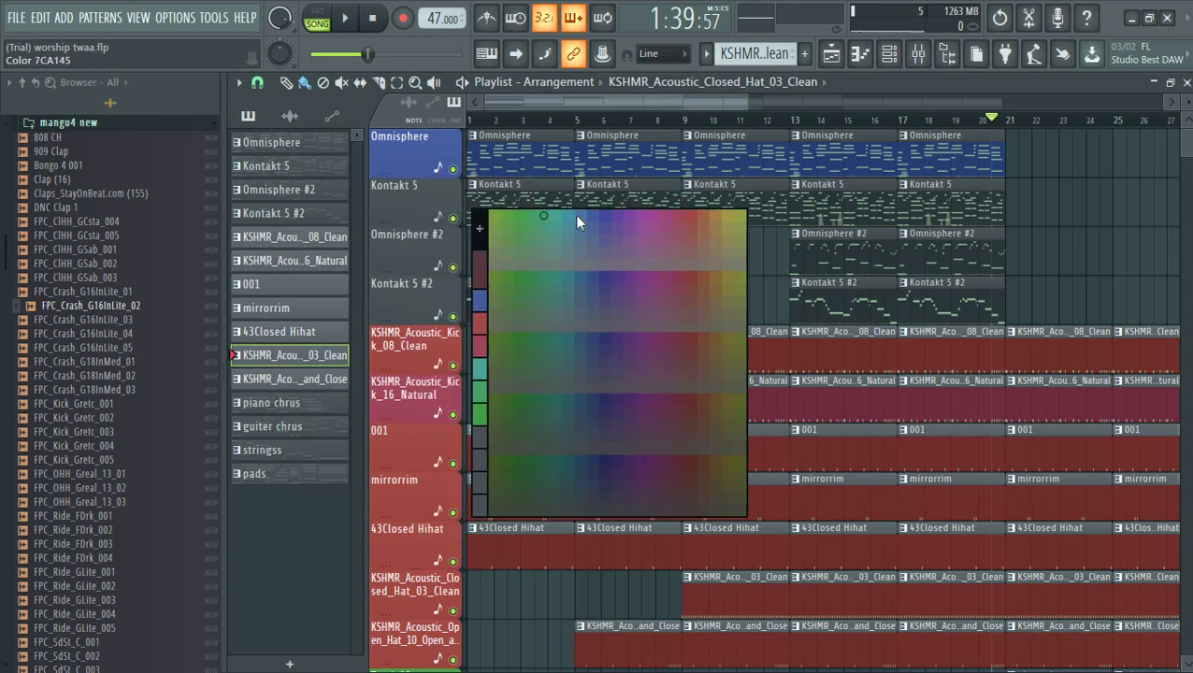
left_click(606, 216)
Color the Omnisphere #2 track blue and the Kontakt 5 #2 track indigo.
right_click(414, 234)
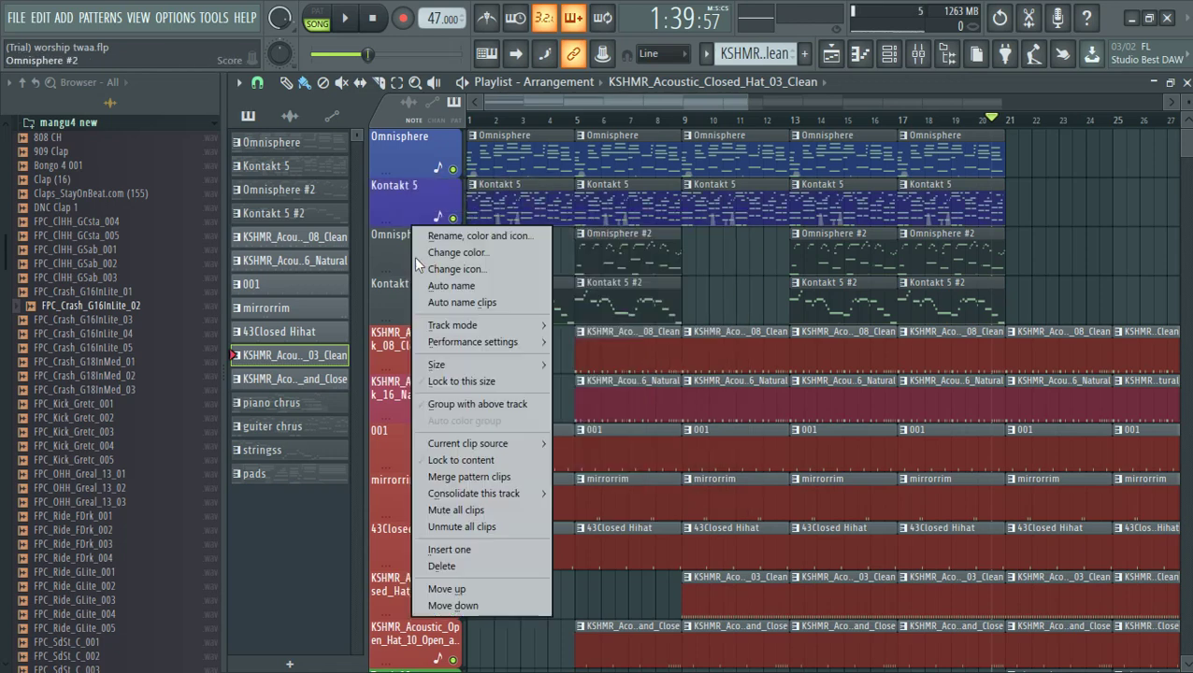
left_click(506, 236)
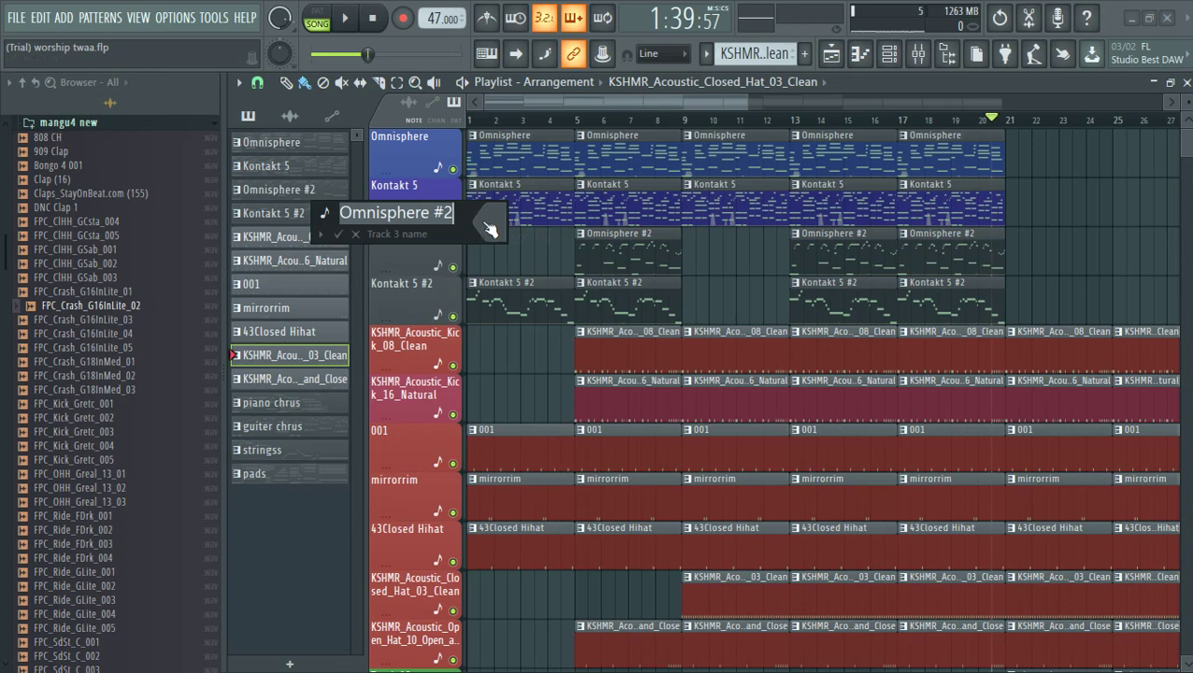
left_click(487, 225)
left_click(634, 215)
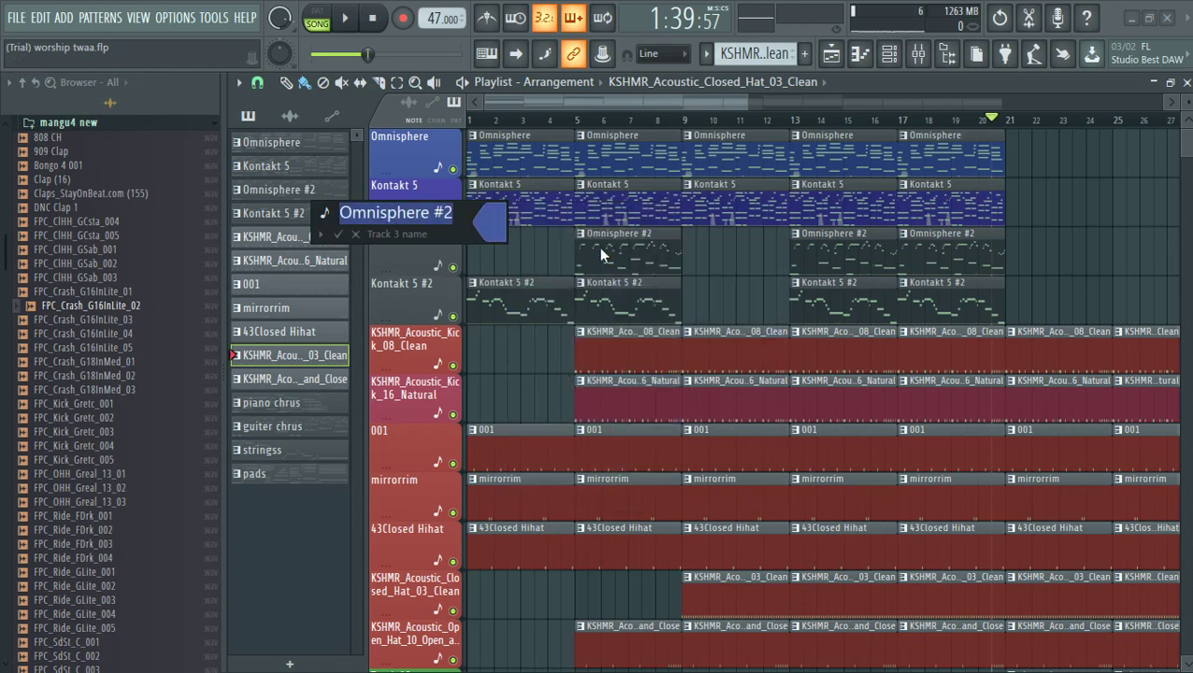
key("Return")
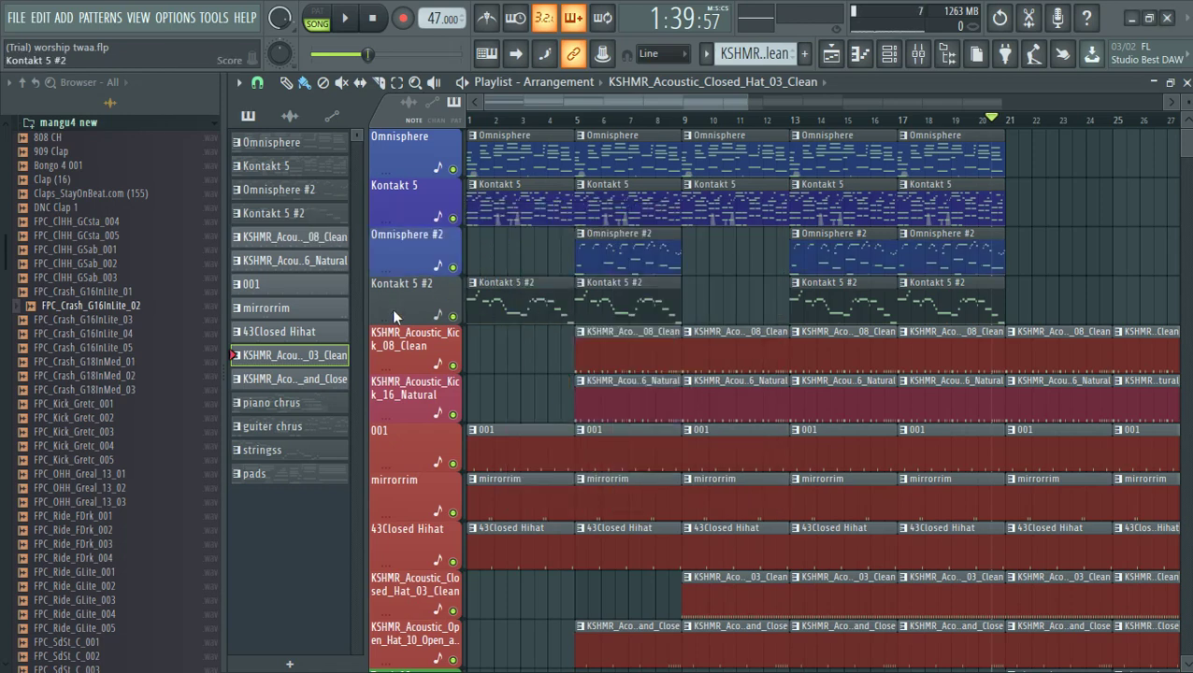
right_click(392, 308)
left_click(449, 292)
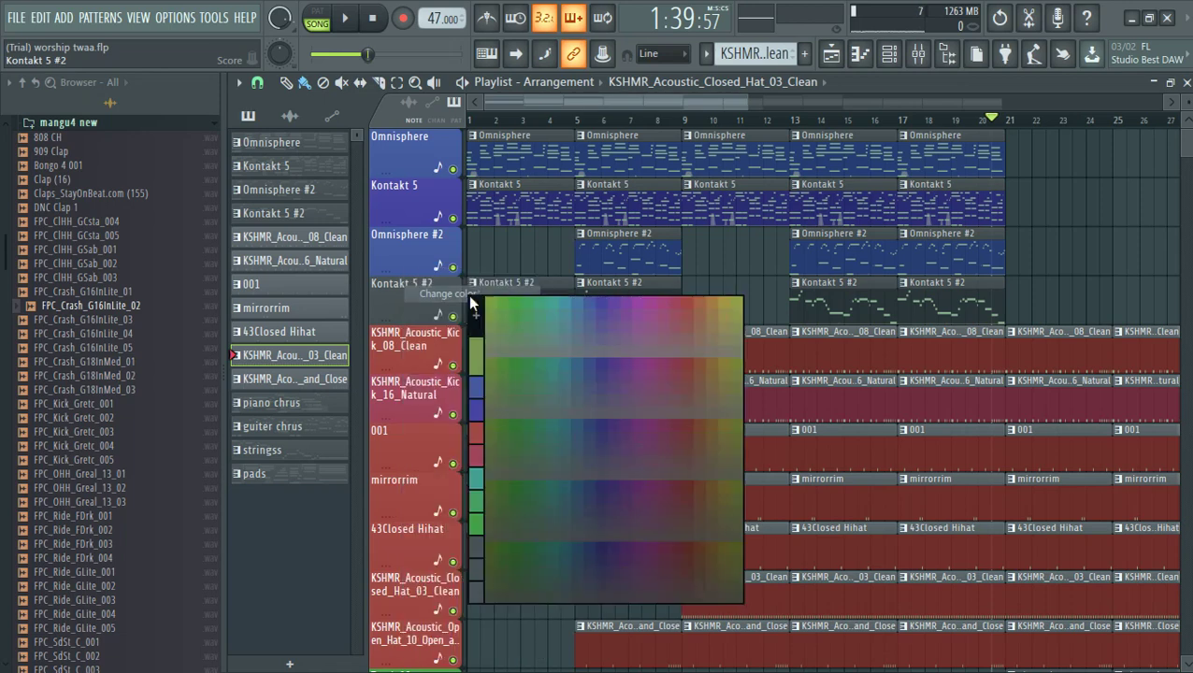
left_click(608, 308)
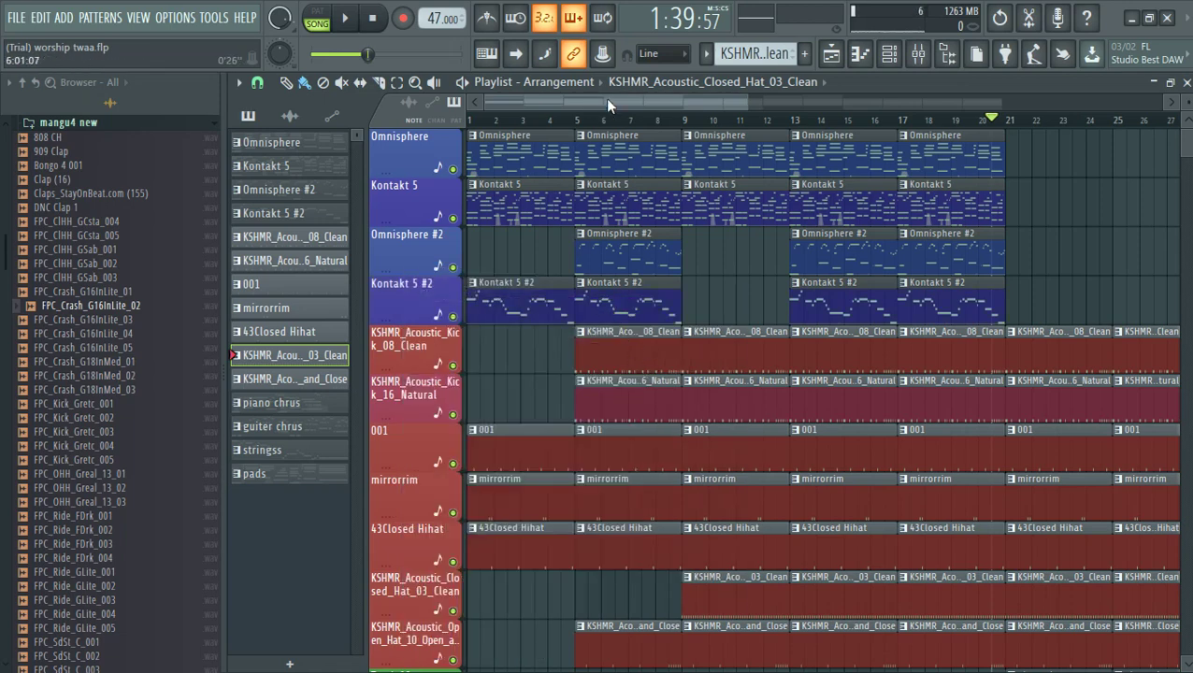
Examine the full song arrangement, from the melodic tracks through the drums to the chorus tracks.
left_click_drag(745, 106, 998, 106)
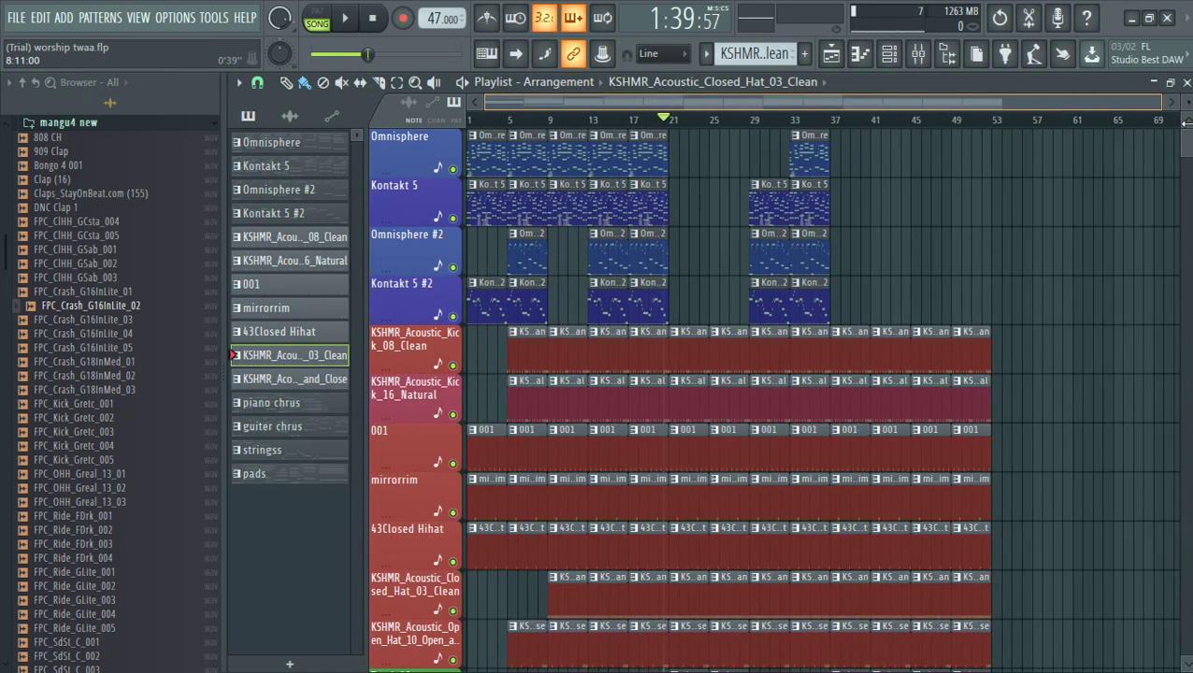
scroll(1076, 276, "down", 8)
scroll(1087, 299, "up", 8)
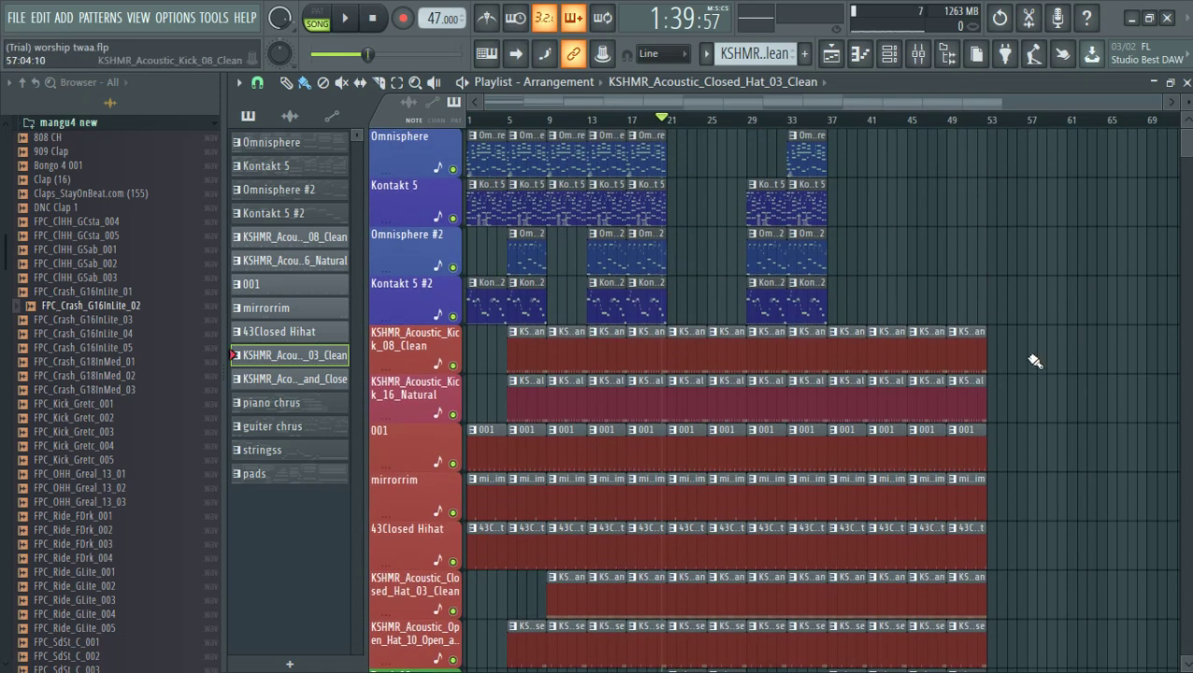
scroll(1035, 369, "down", 3)
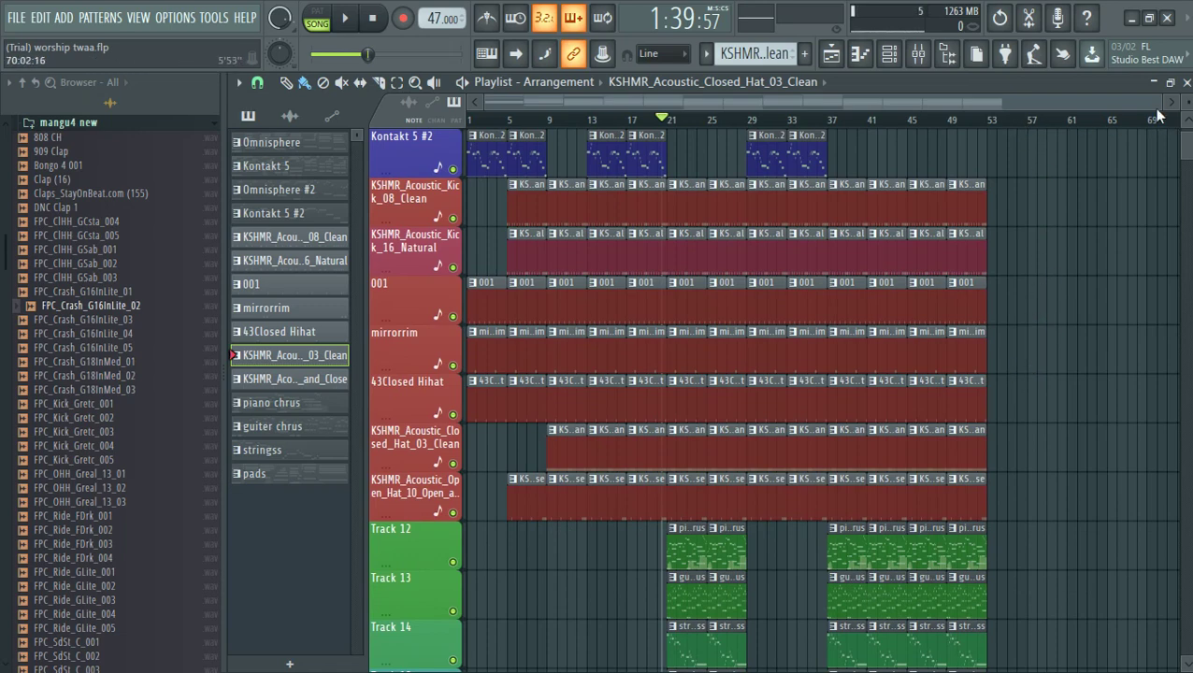
left_click_drag(1161, 110, 817, 106)
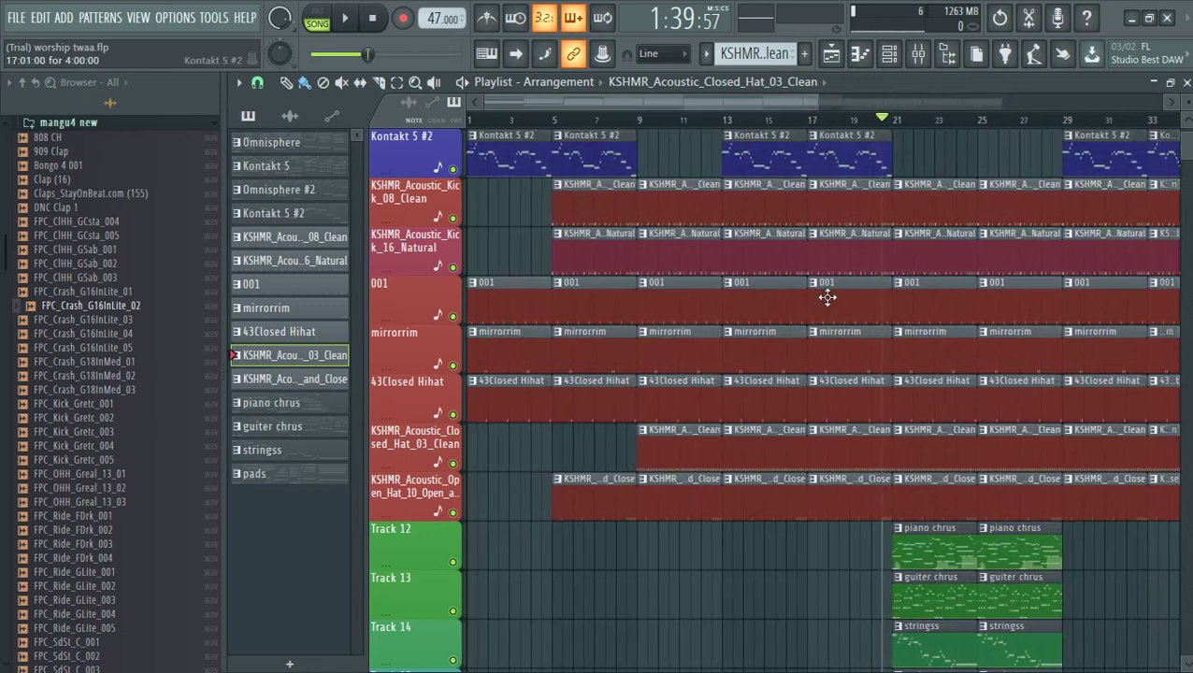
scroll(800, 542, "up", 3)
scroll(800, 542, "up", 1)
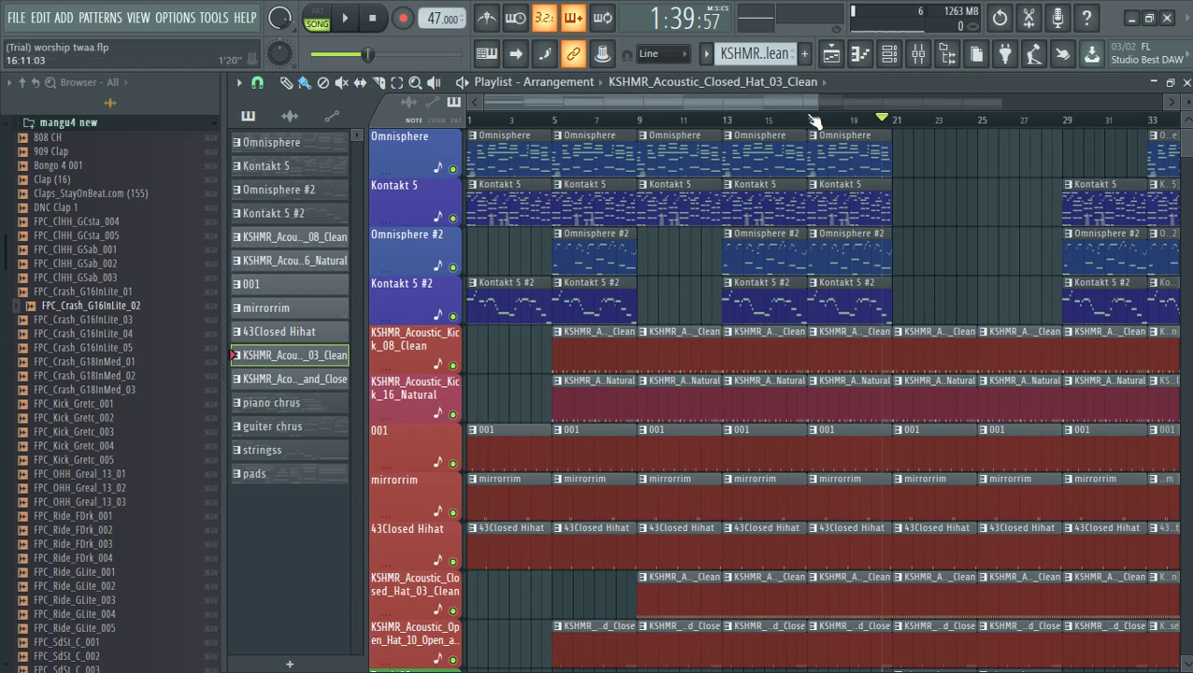
left_click_drag(816, 109, 1005, 107)
scroll(1111, 365, "down", 3)
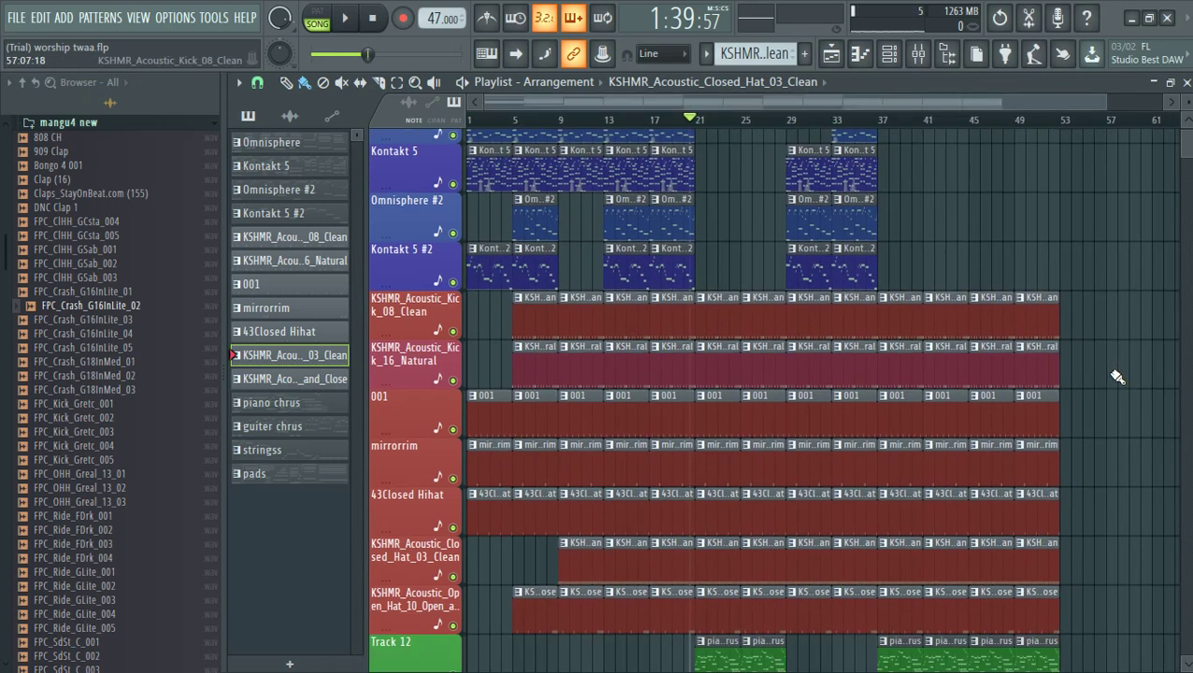
scroll(1108, 411, "down", 1)
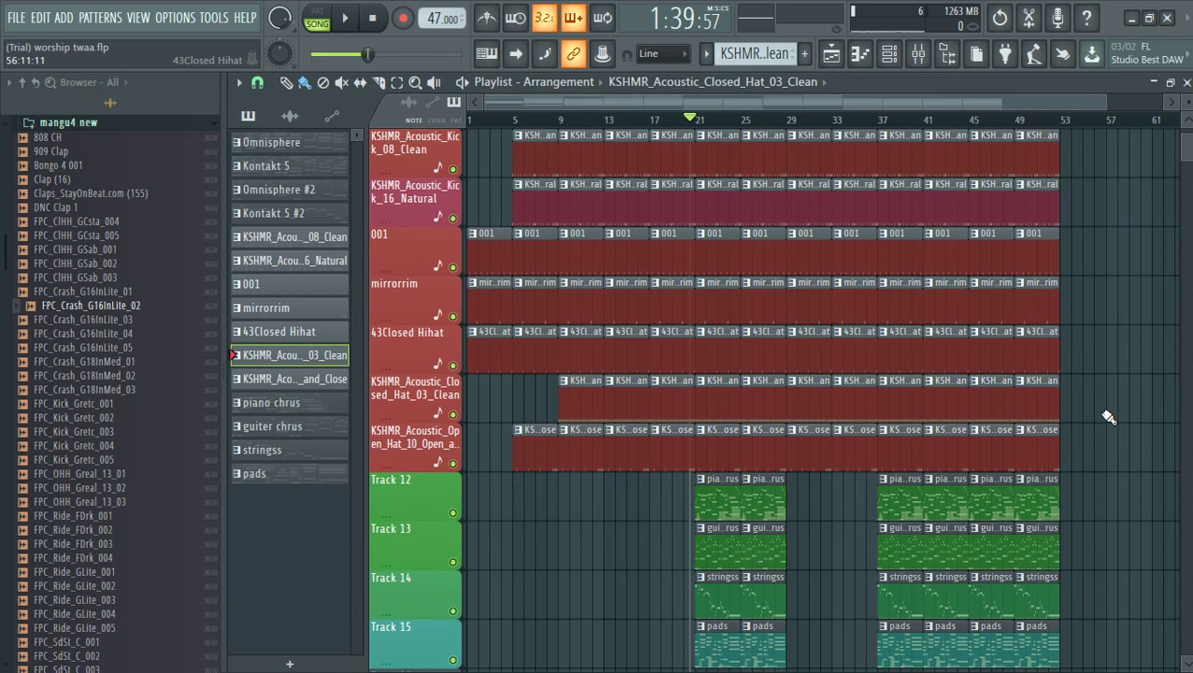
scroll(1108, 417, "down", 1)
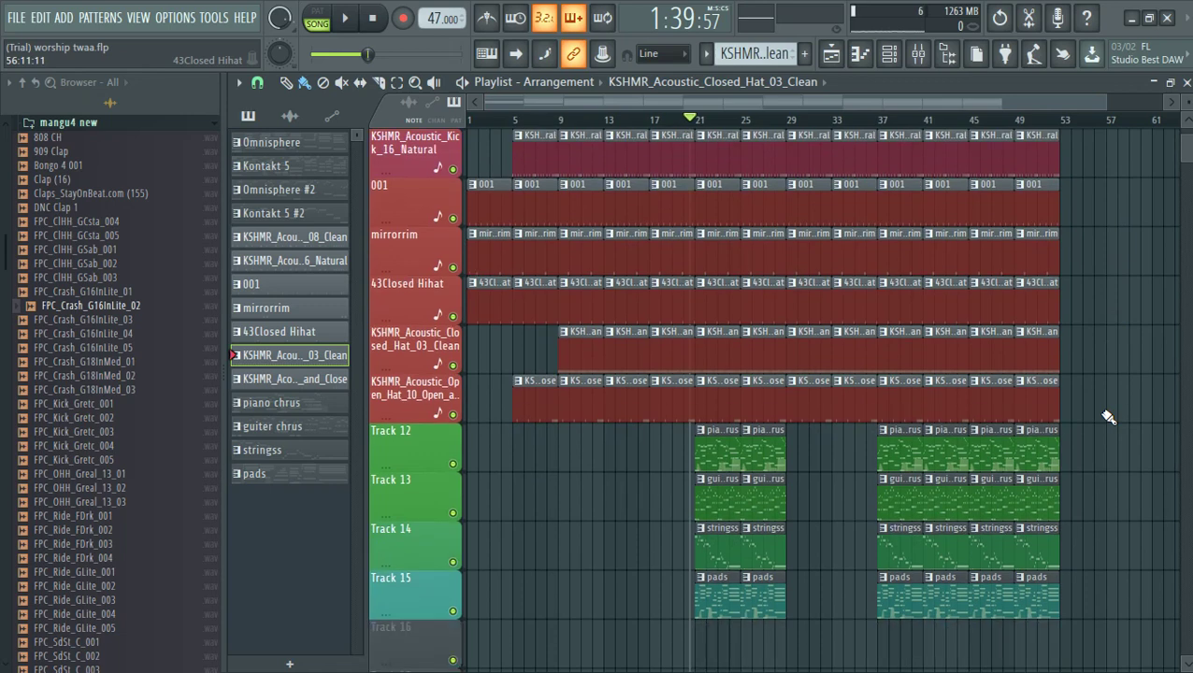
Play the song from the beginning to hear its opening bars, ending with playback stopped at the start.
left_click(375, 19)
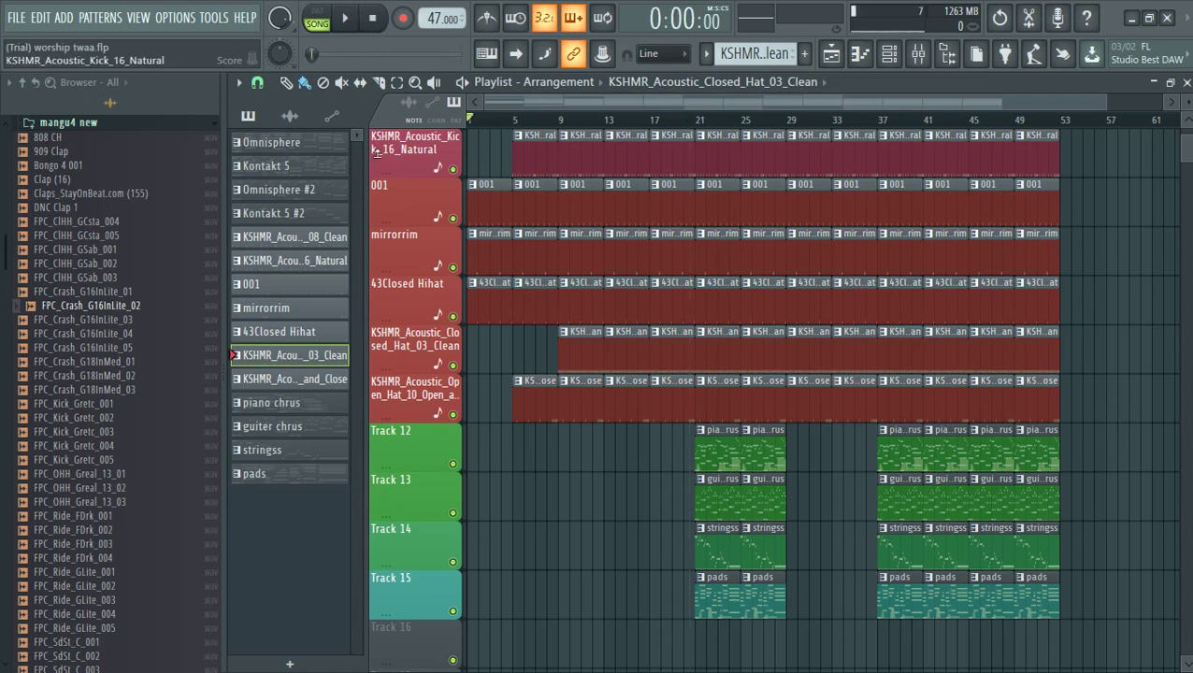
key("space")
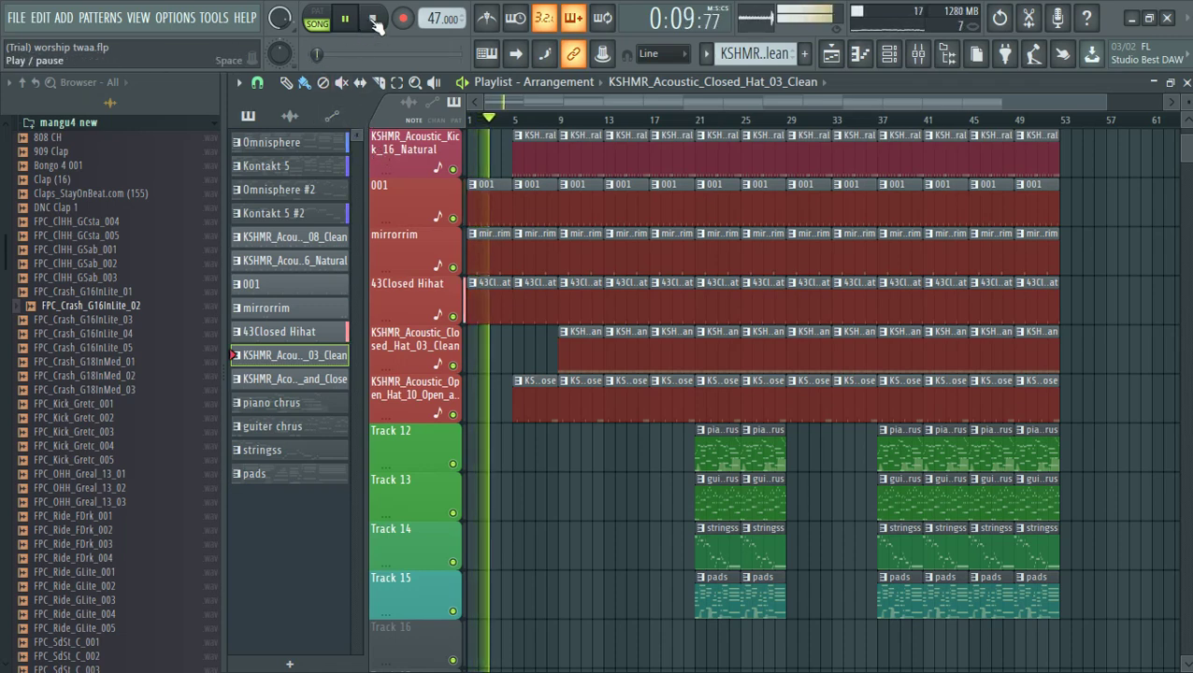
scroll(551, 486, "up", 3)
scroll(551, 484, "up", 2)
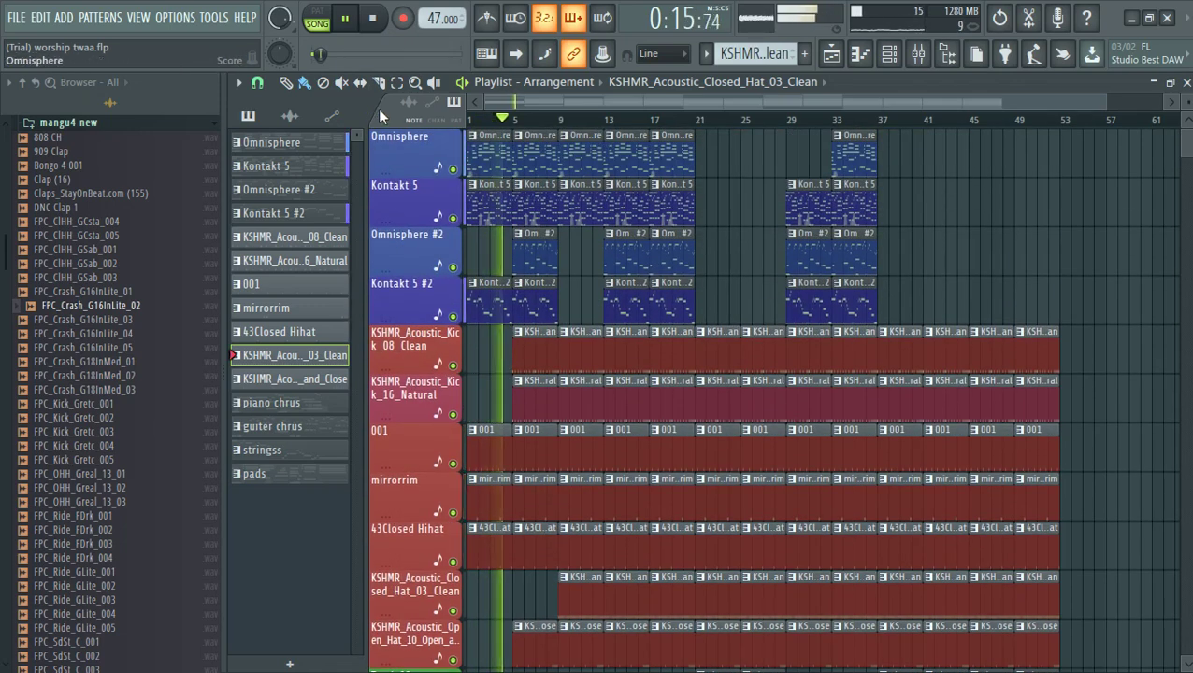
left_click(378, 20)
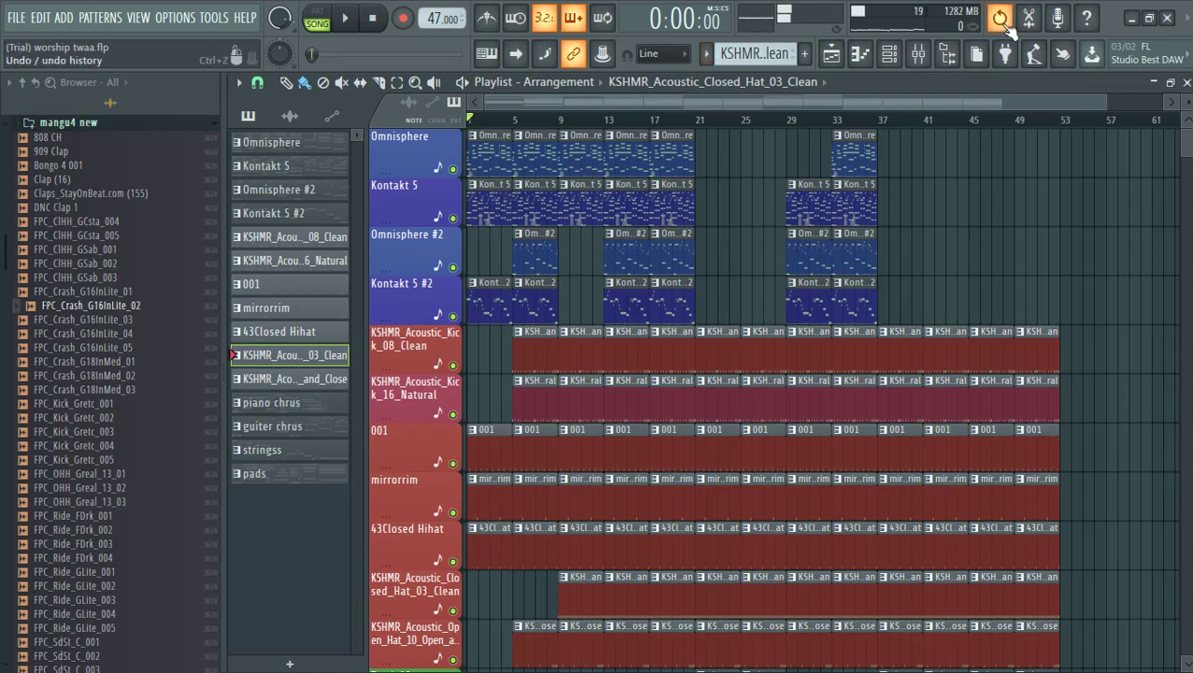